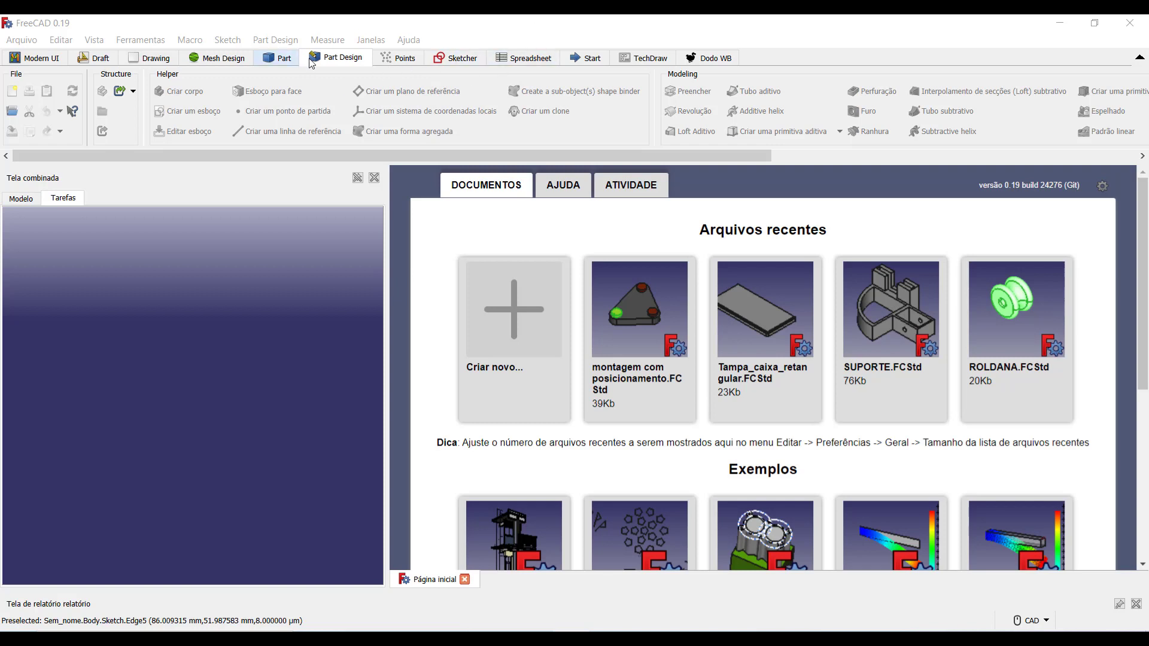
Start a new untitled document and open a blank sketch on XY_Plane.
left_click(12, 91)
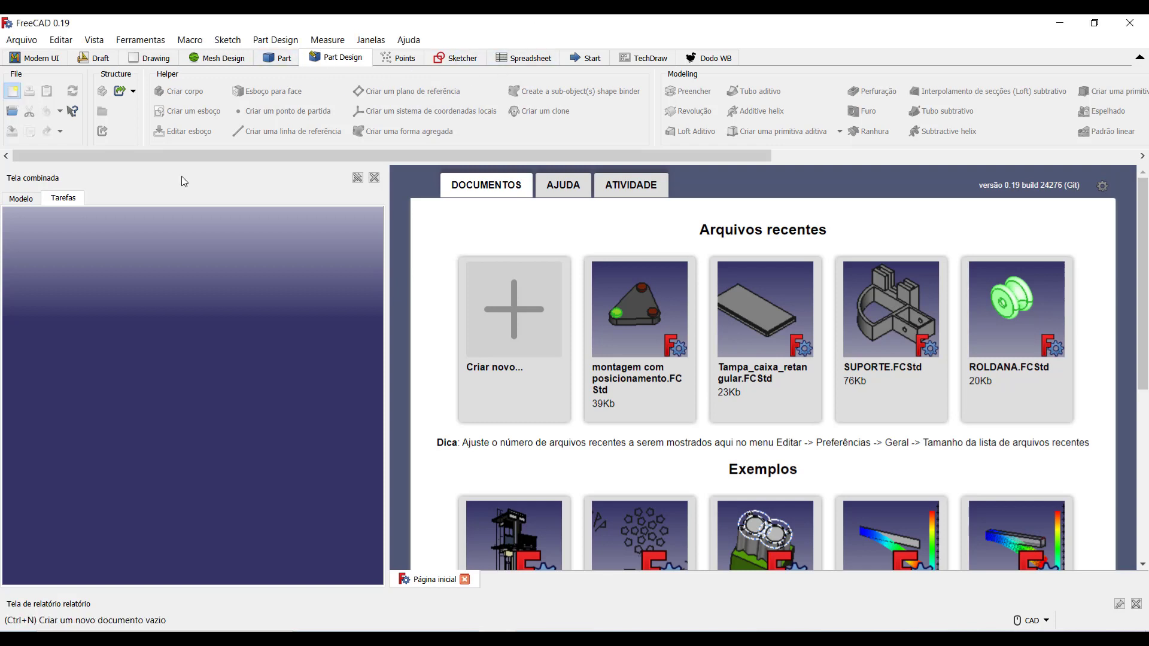
left_click(34, 198)
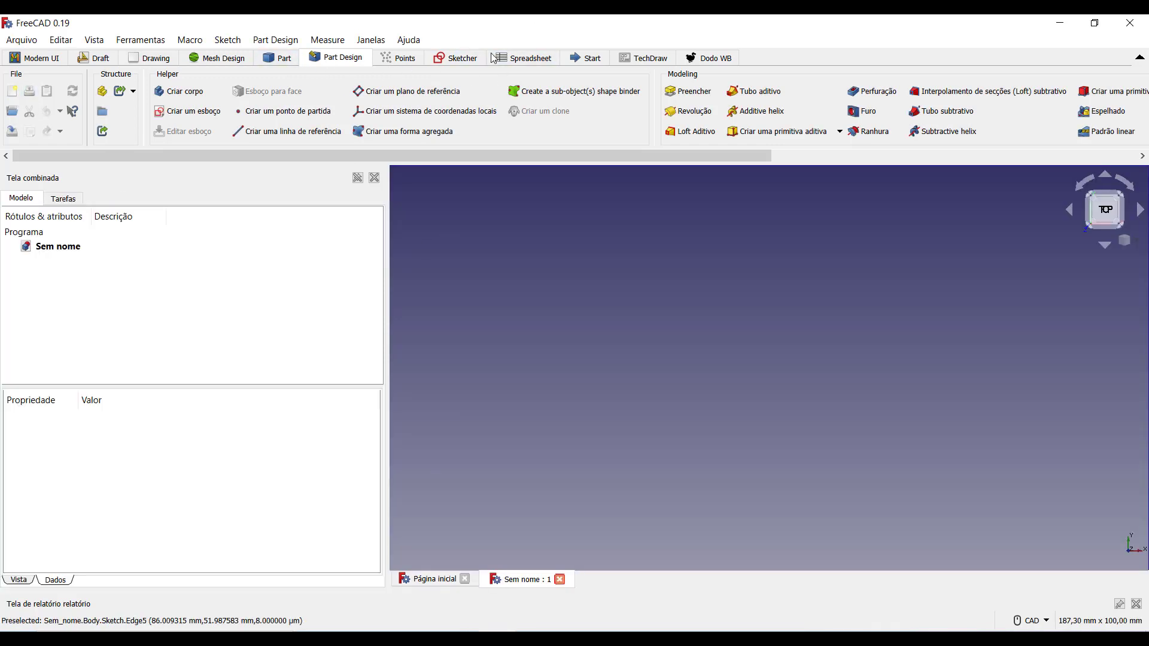
left_click(203, 119)
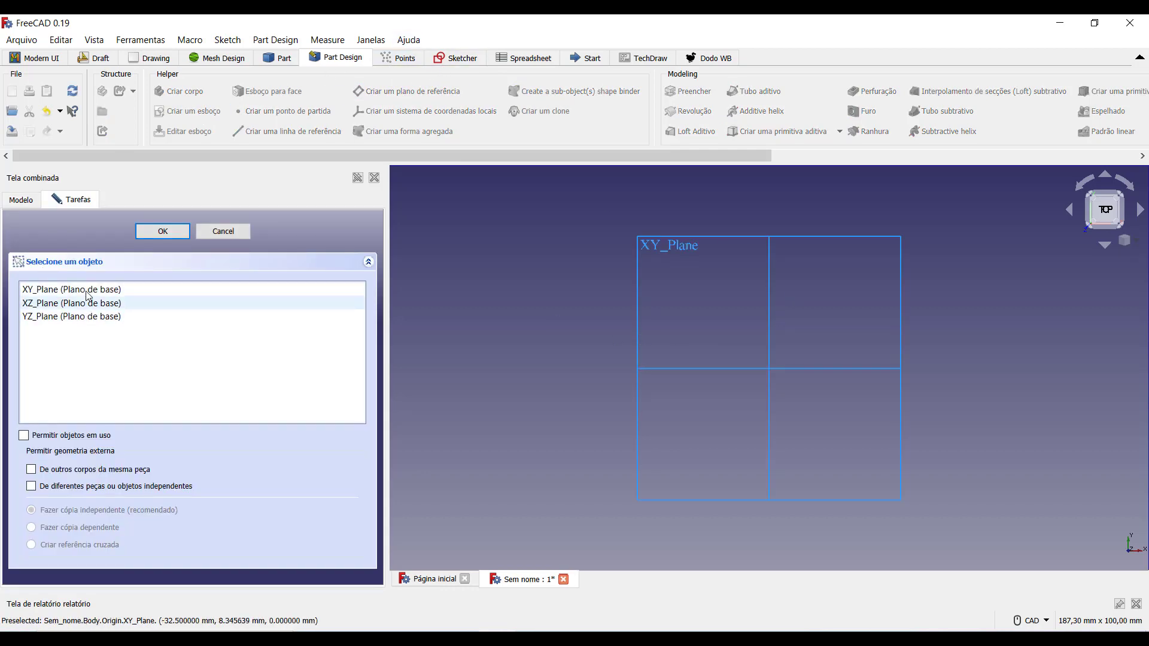
left_click(89, 290)
left_click(162, 231)
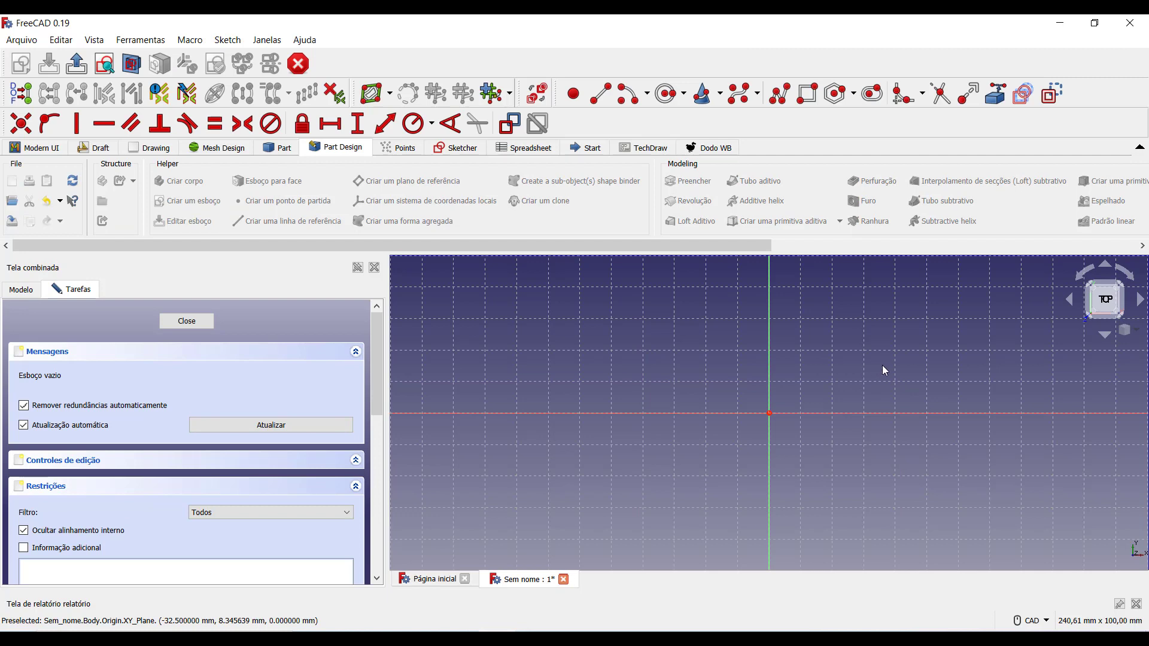
Draw two centre-point arcs: a top half-circle and a smaller left-facing arc.
left_click(621, 102)
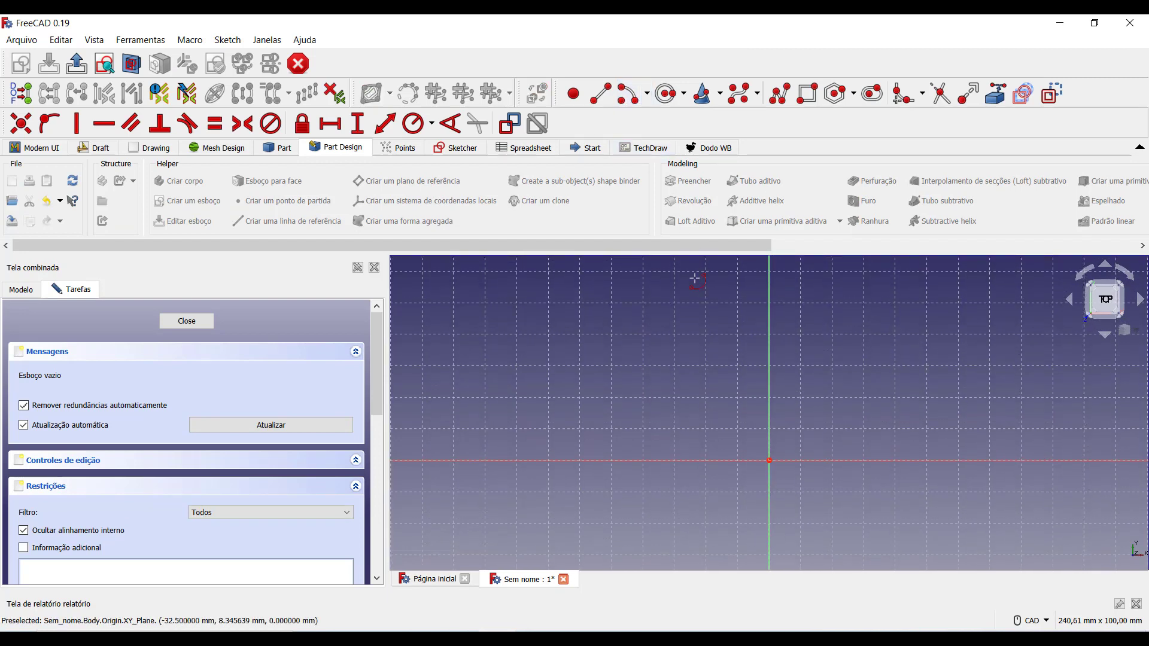
left_click(732, 334)
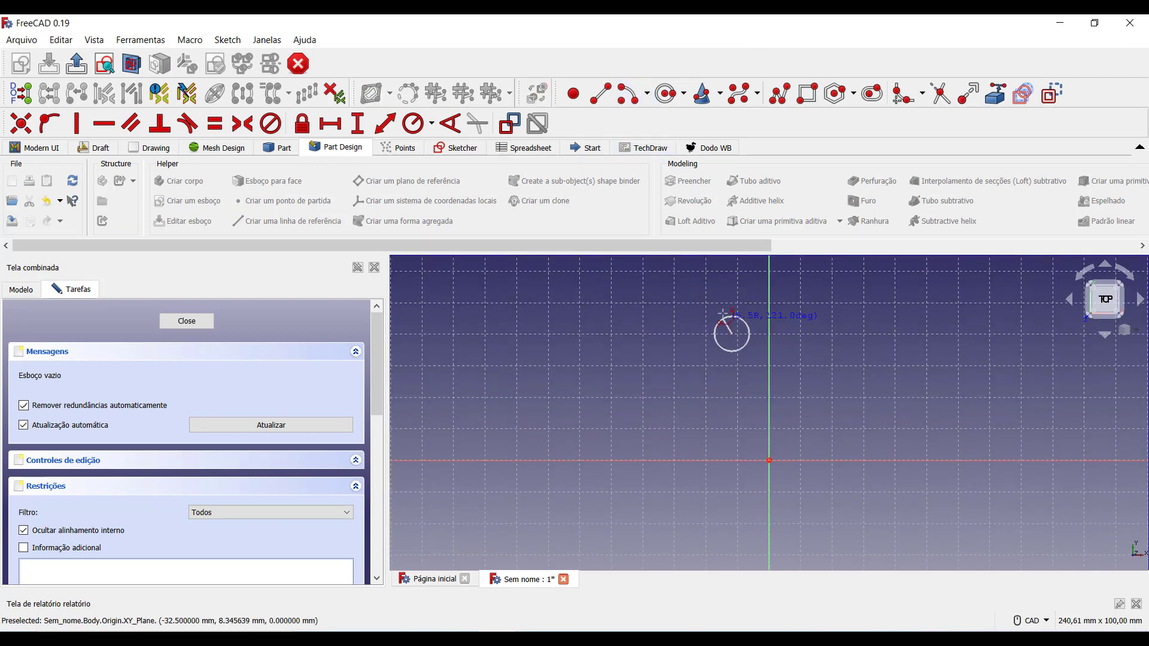
left_click(686, 337)
left_click(809, 337)
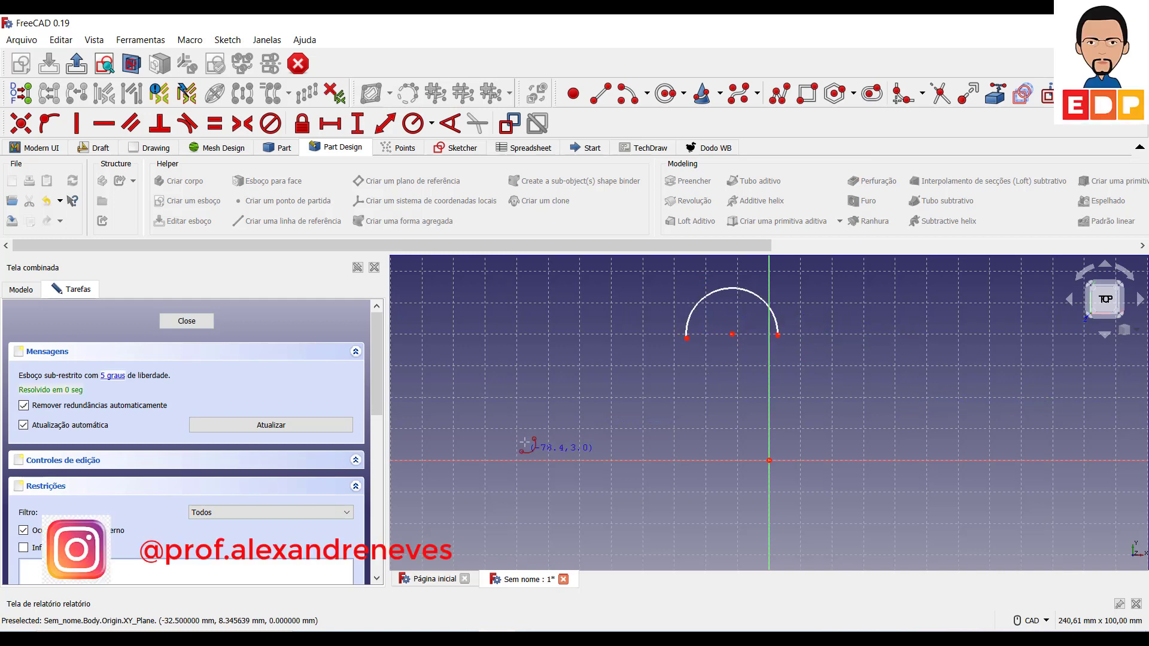
left_click(590, 419)
left_click(591, 377)
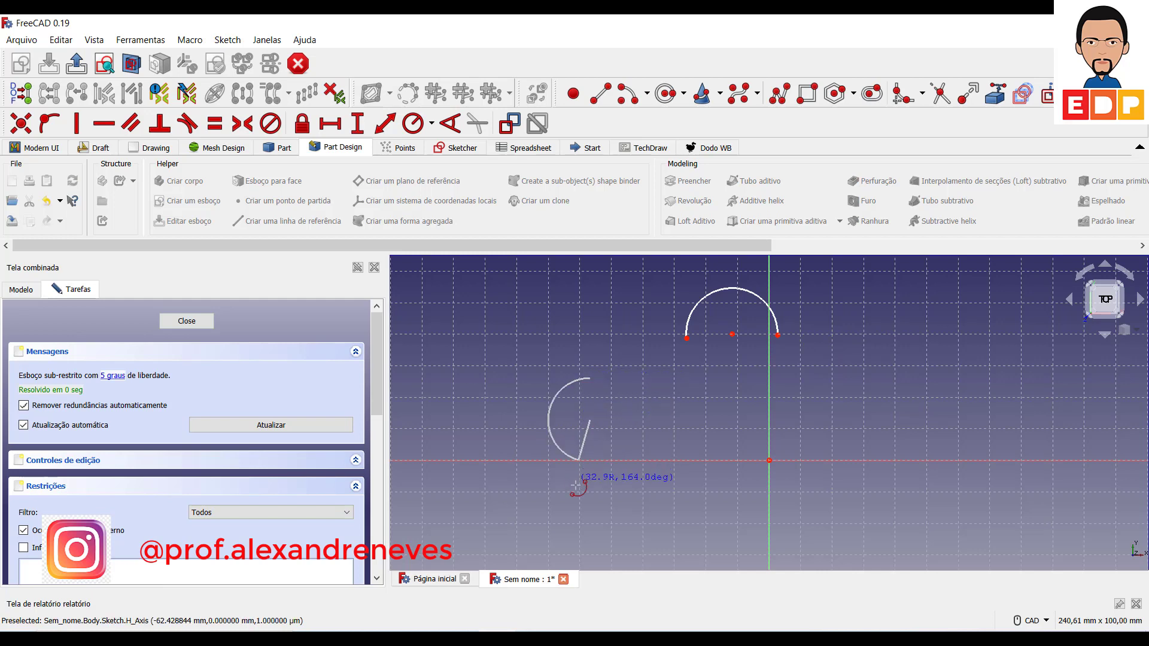
left_click(589, 464)
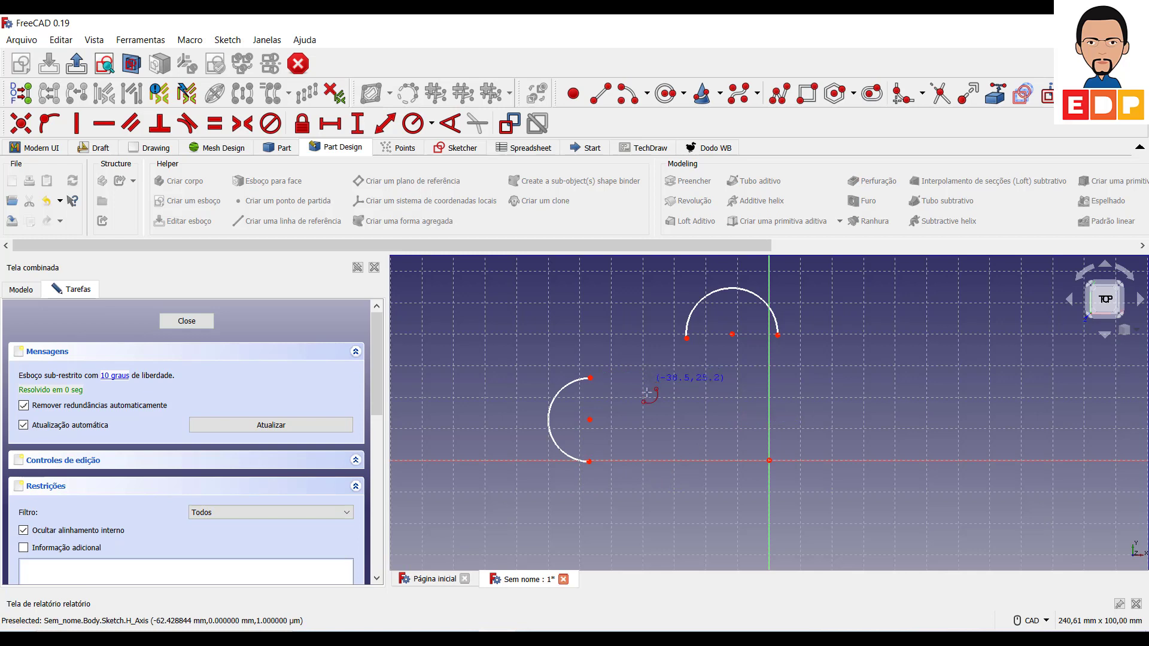
scroll(648, 404, "up", 3)
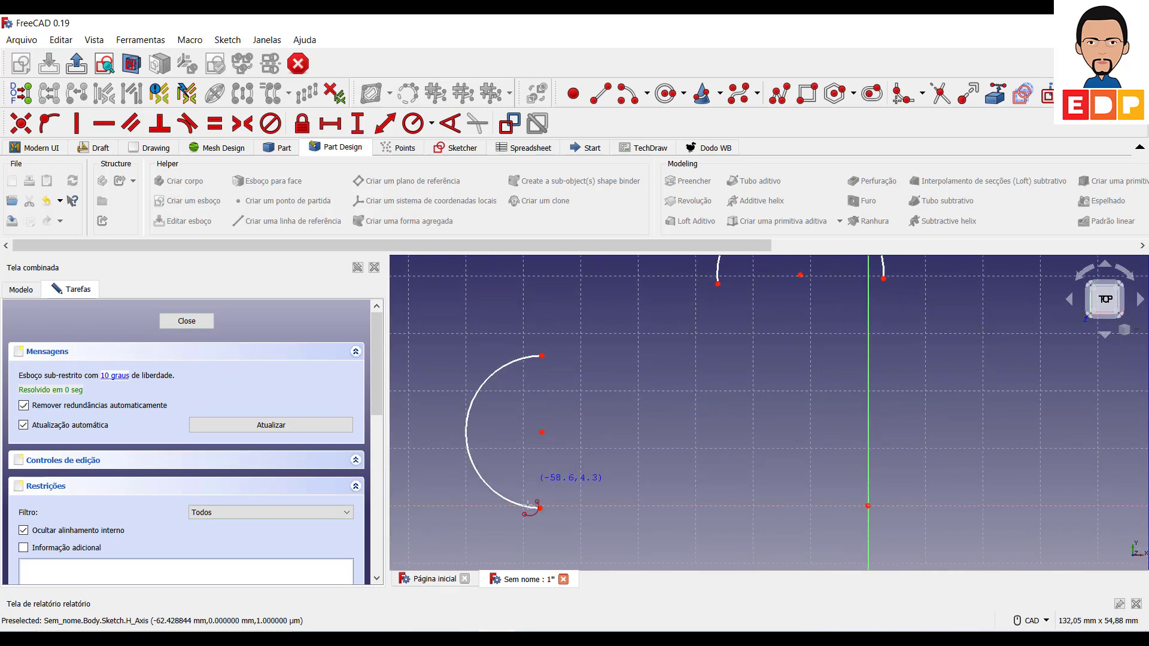
scroll(649, 419, "down", 3)
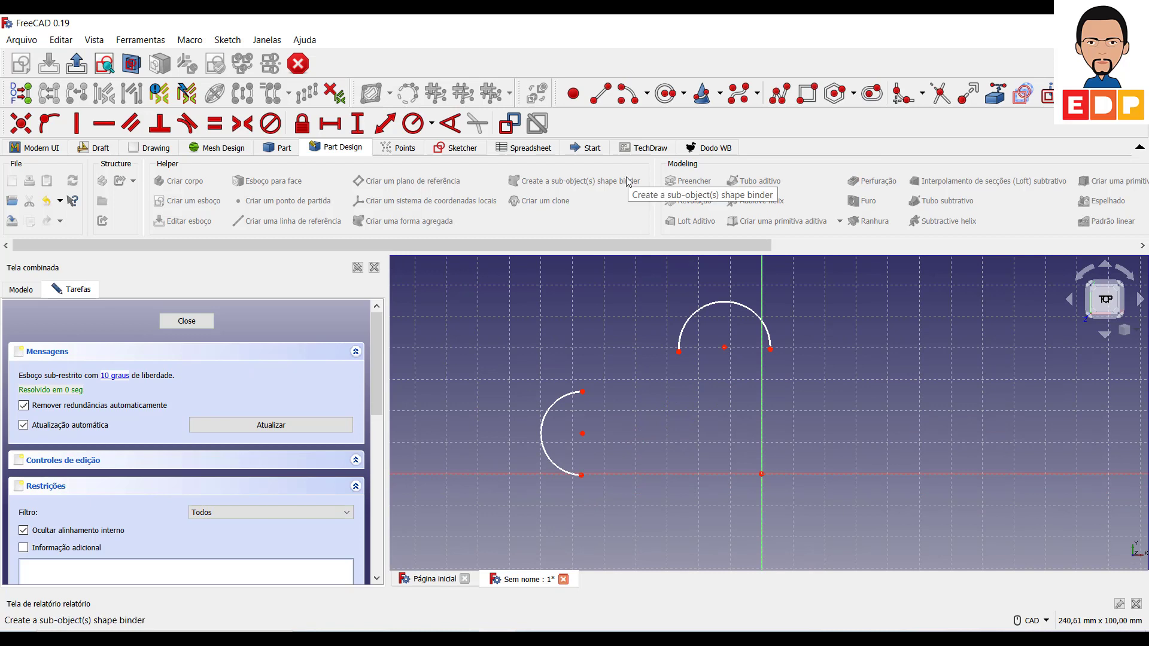
Make the left arc and the top arc equal in radius.
left_click(575, 392)
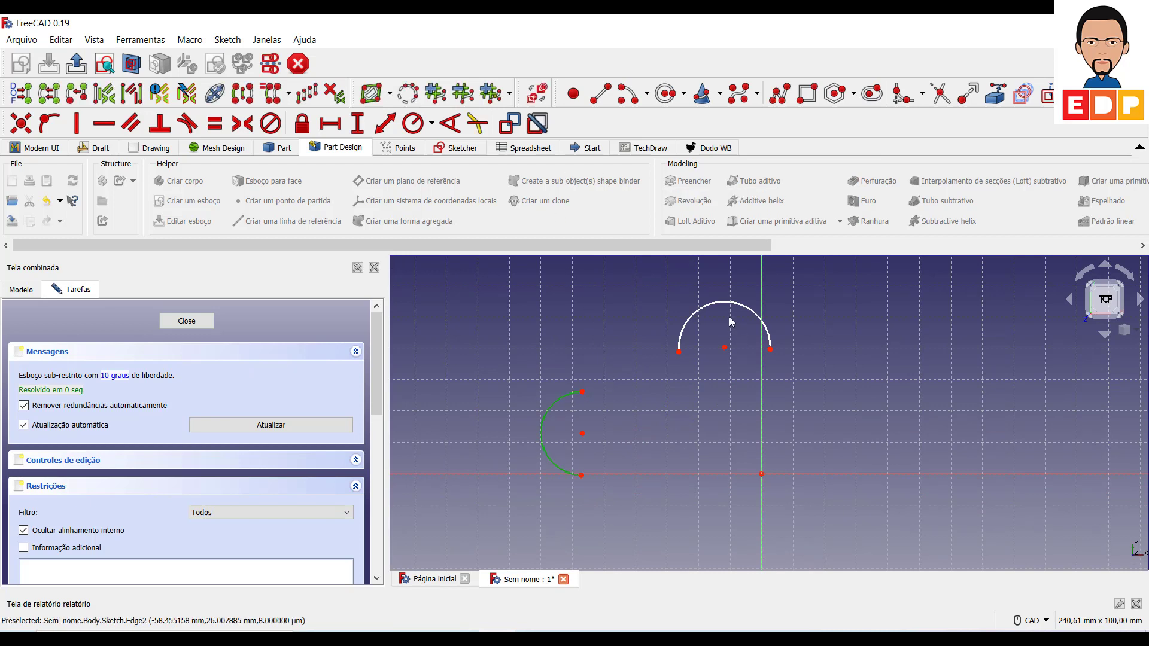
left_click(683, 336)
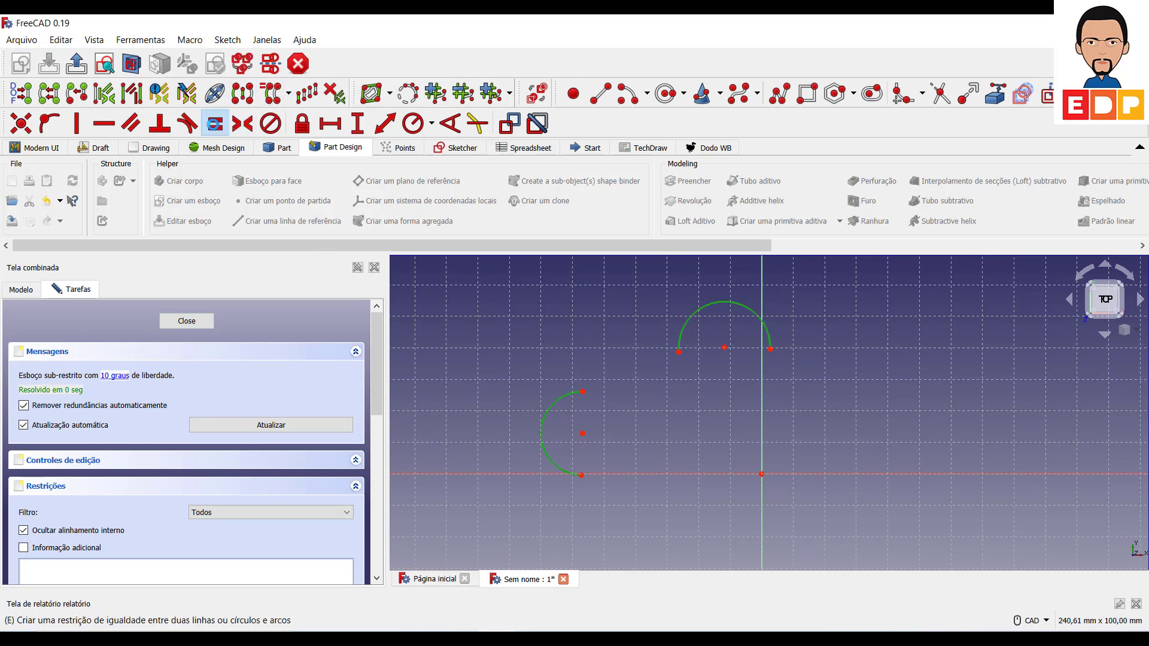
left_click(215, 124)
Draw a straight line from the left arc's top toward the top arc.
left_click(601, 95)
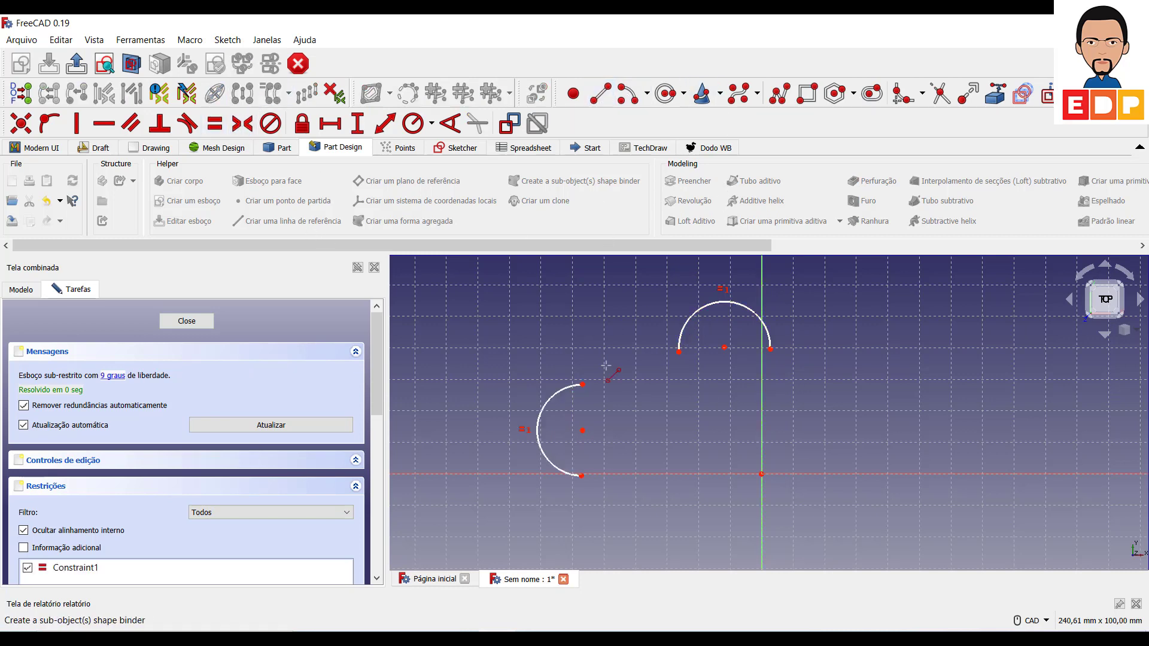
left_click(598, 384)
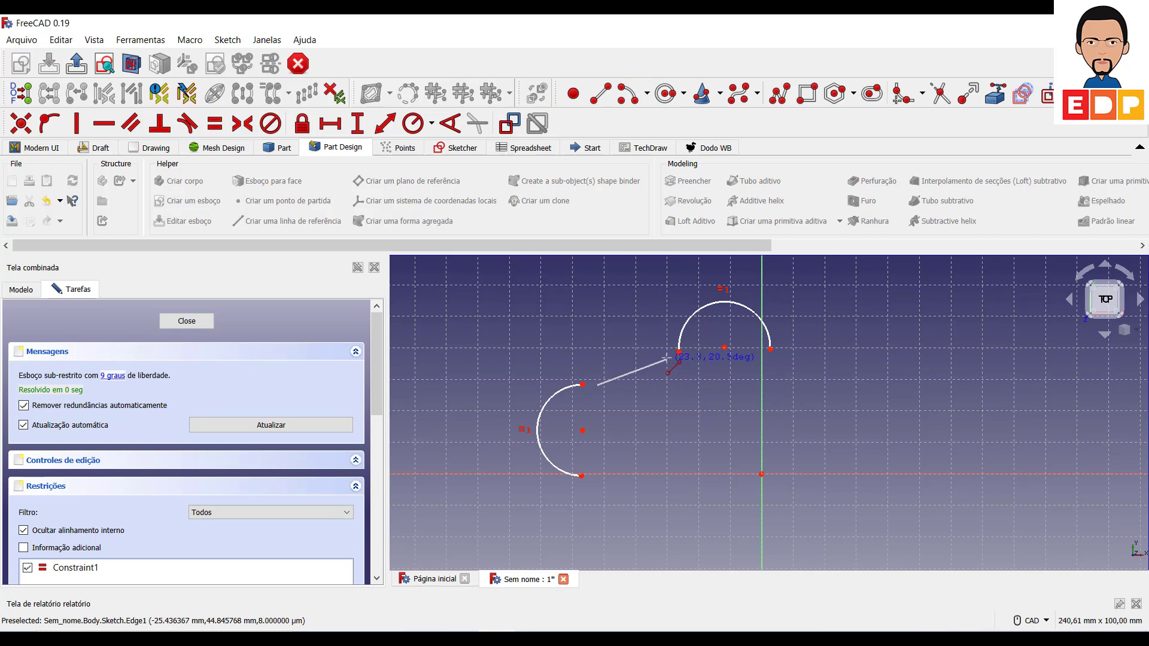
left_click(666, 359)
right_click(1022, 435)
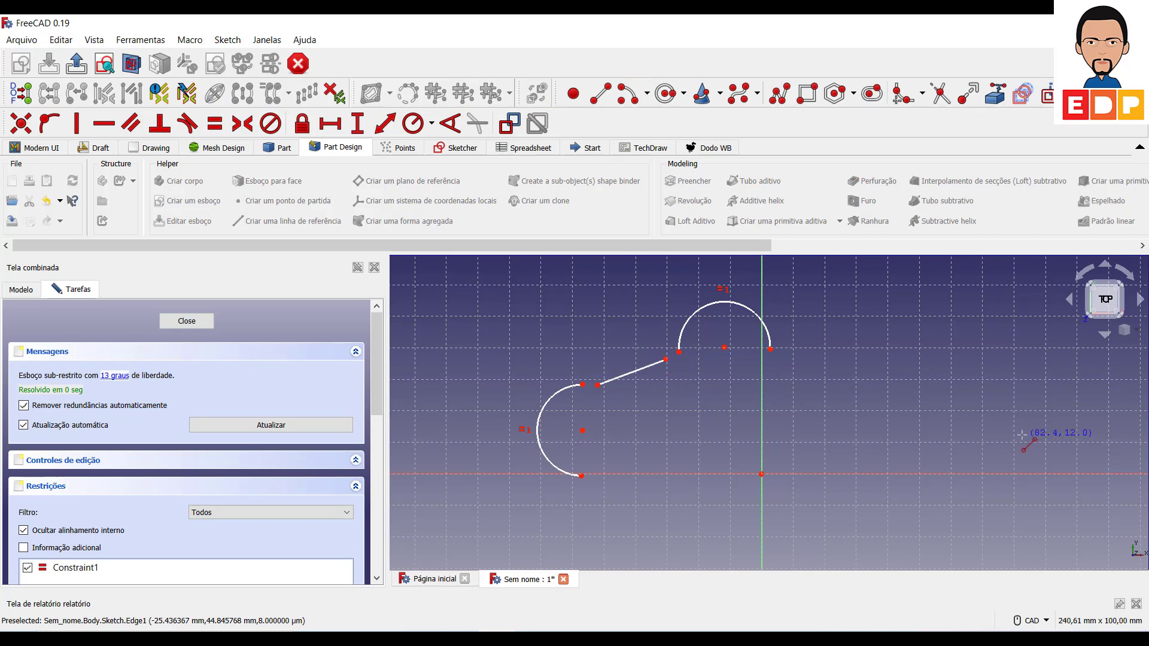
Constrain the line tangent to the top arc and to the left arc.
left_click(666, 360)
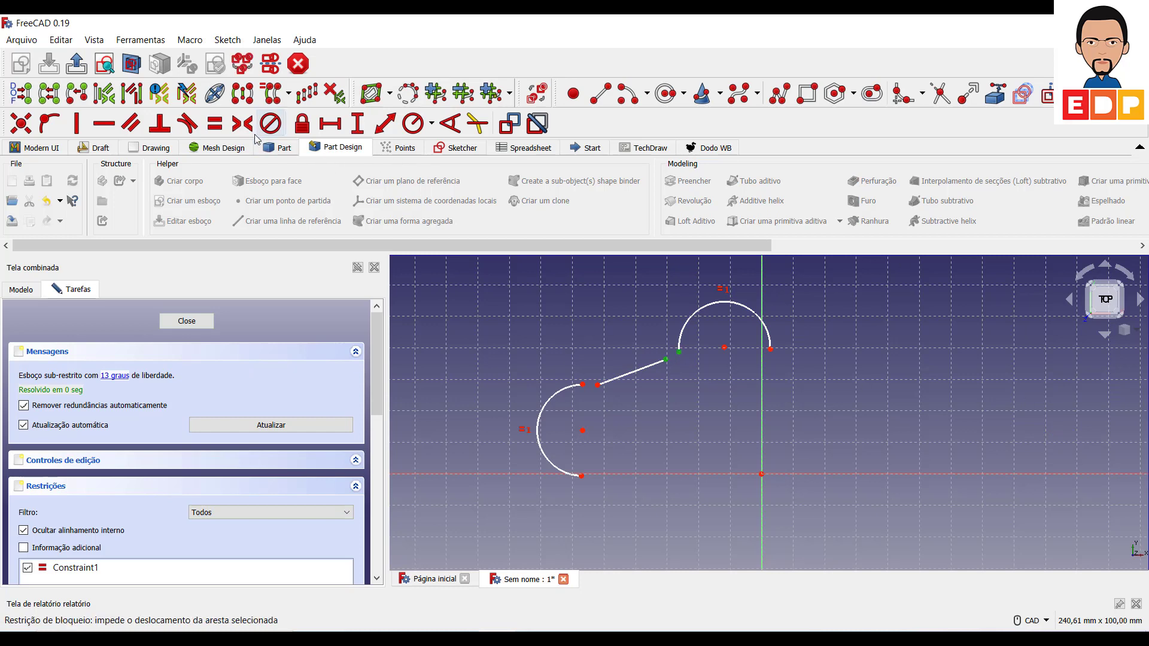
left_click(187, 123)
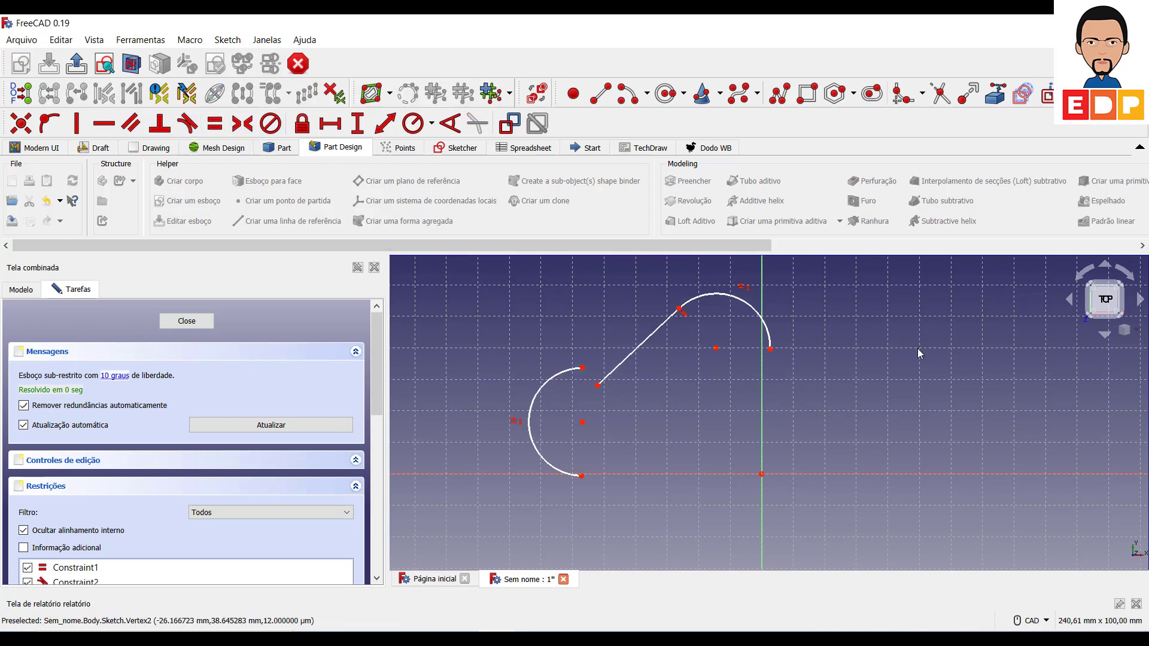
left_click(582, 368)
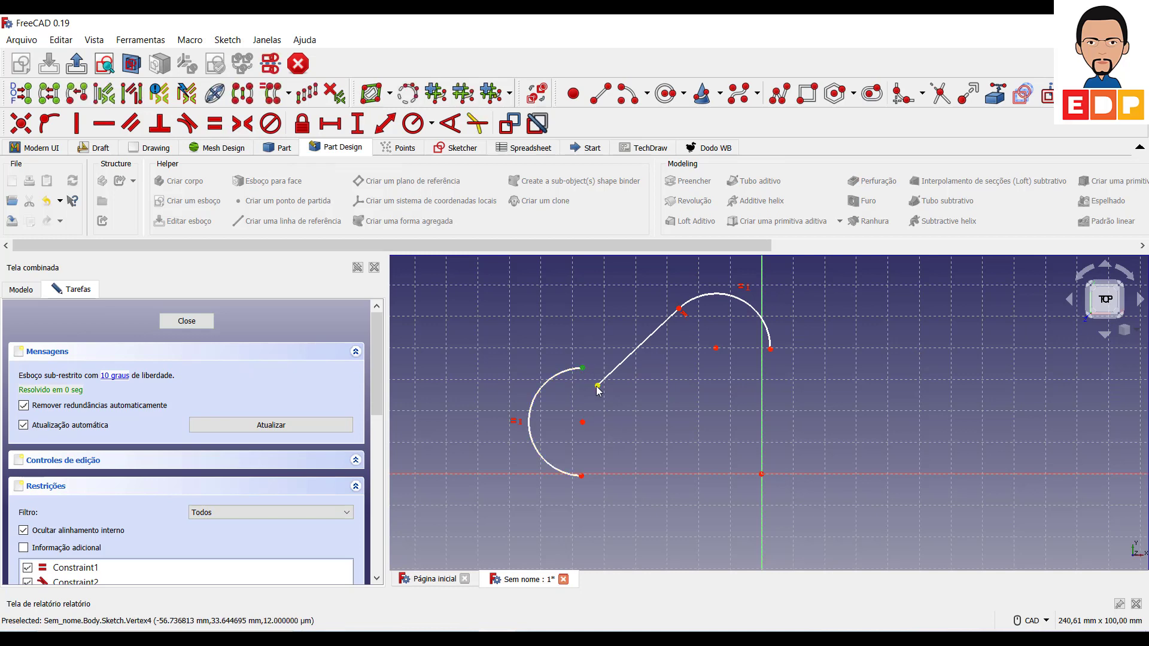
left_click(187, 123)
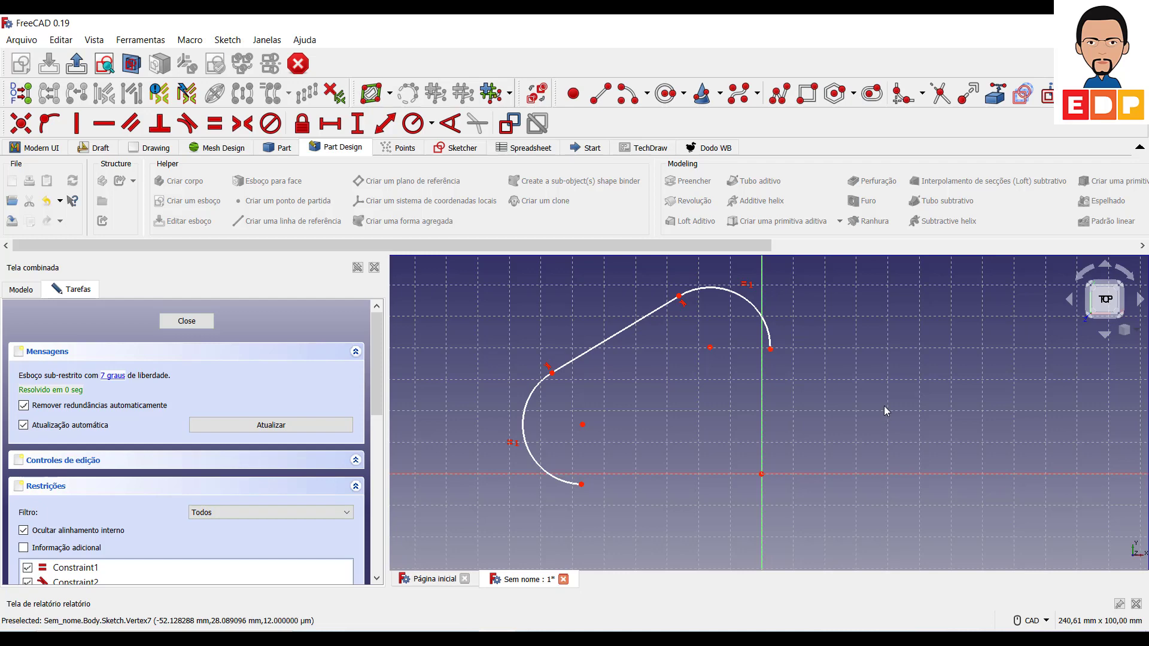
scroll(587, 380, "down", 3)
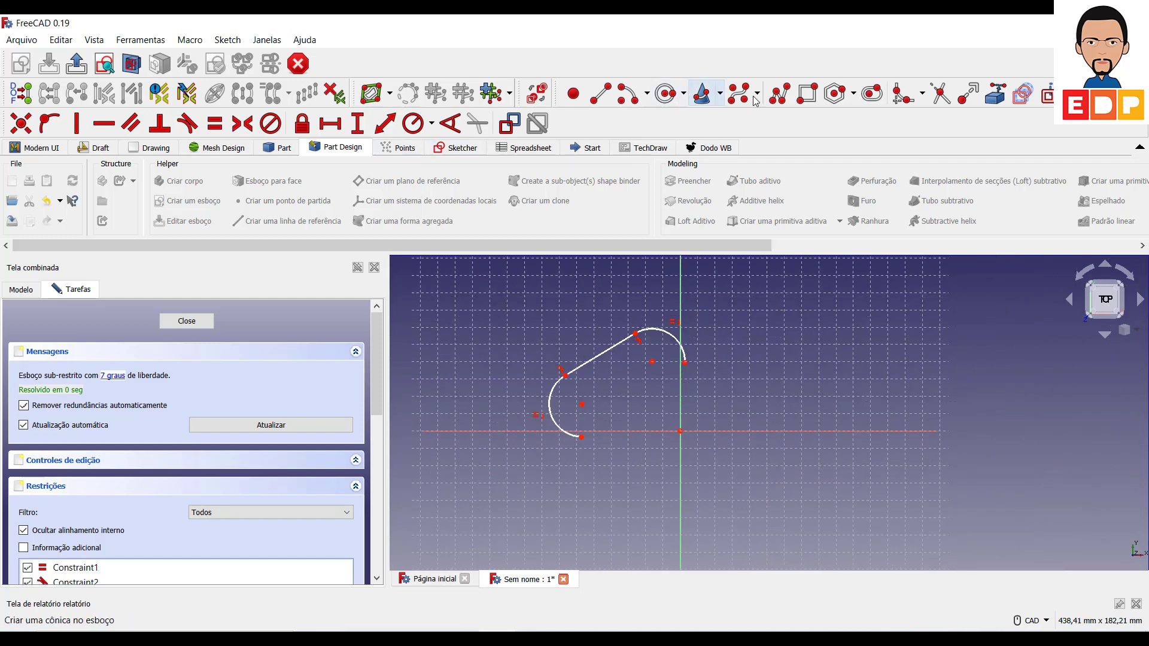
Place the top arc's centre on the vertical axis.
left_click(627, 93)
left_click(720, 419)
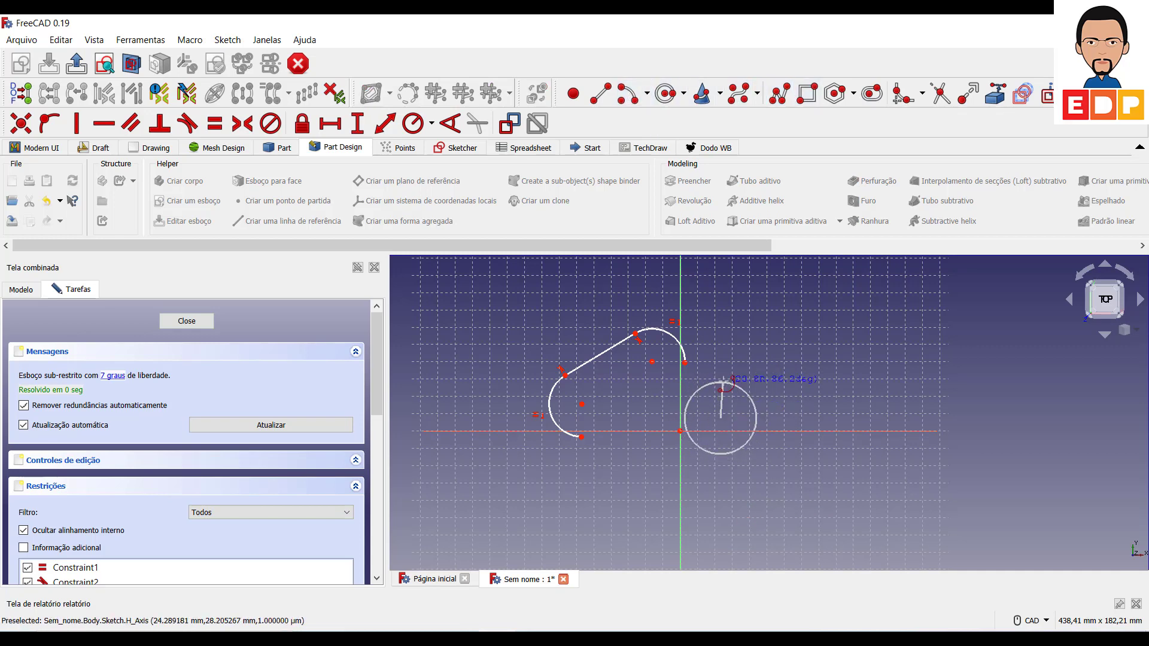
right_click(721, 381)
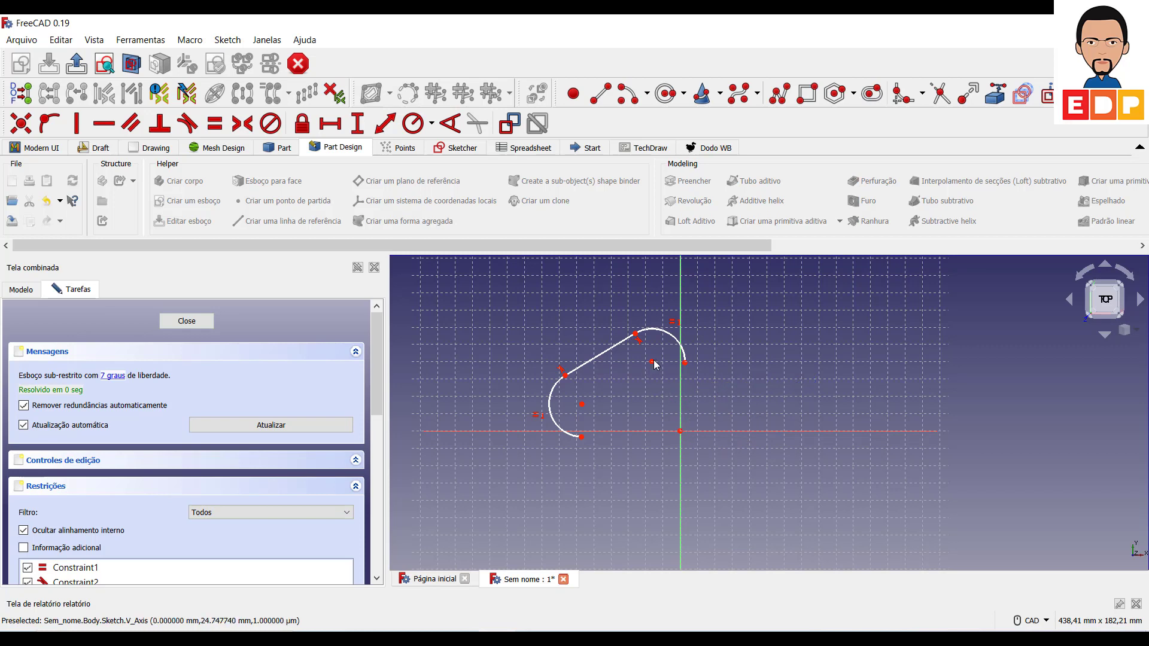
left_click(652, 363)
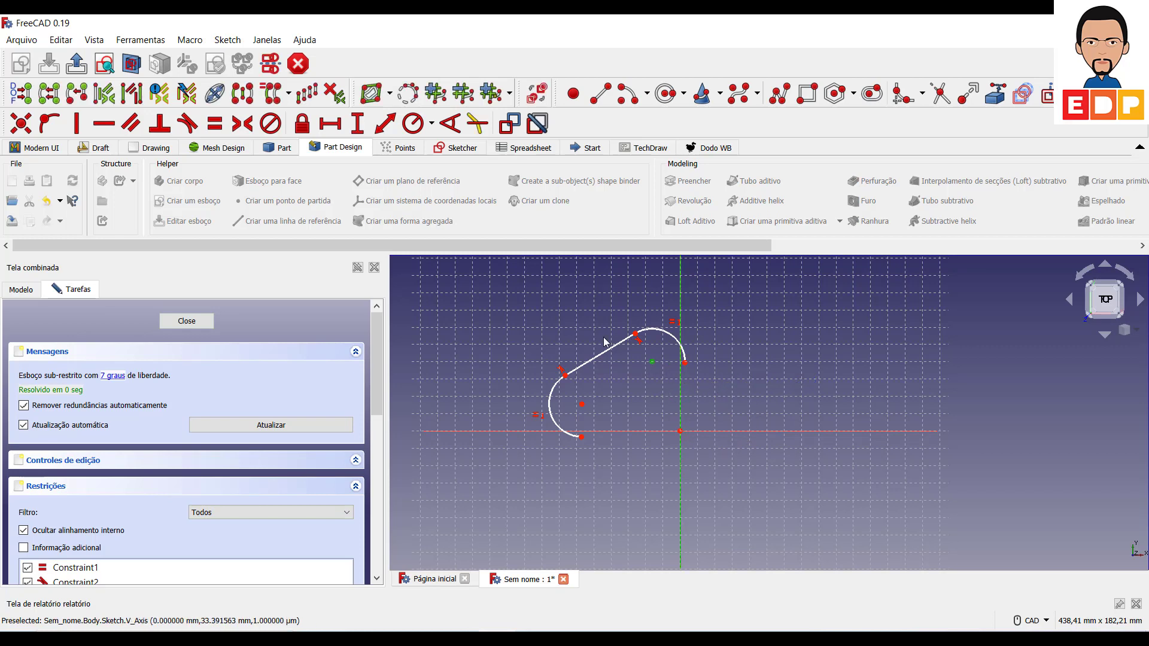
left_click(49, 124)
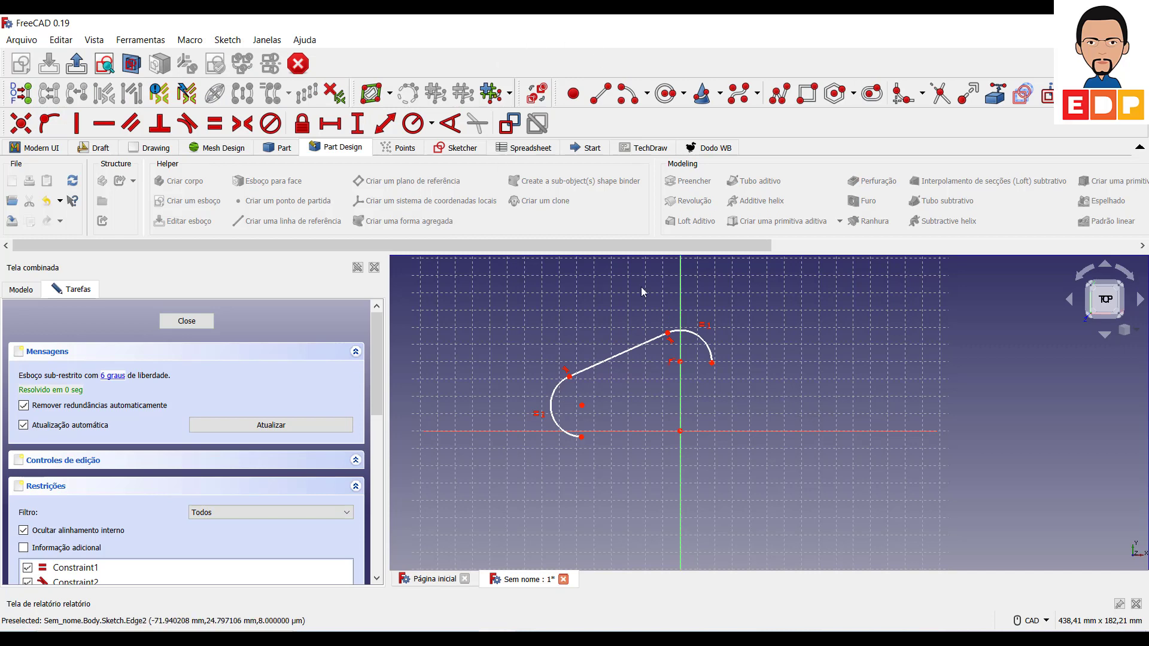
Draw a third arc on the right side of the vertical axis.
left_click(628, 92)
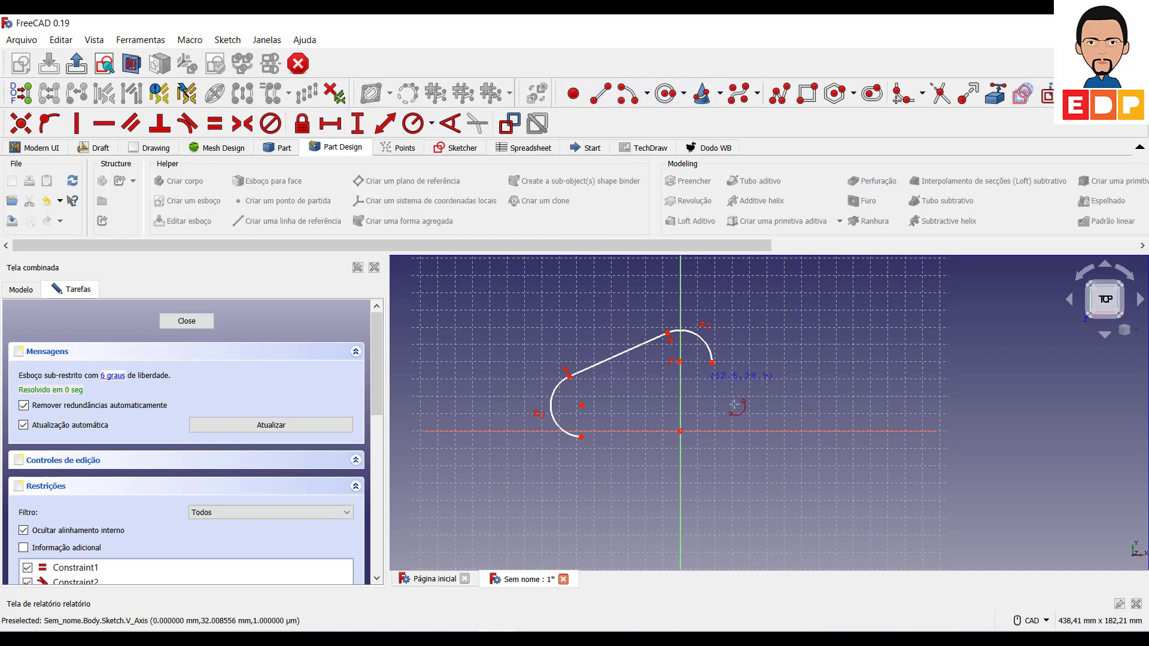
left_click(764, 422)
left_click(767, 388)
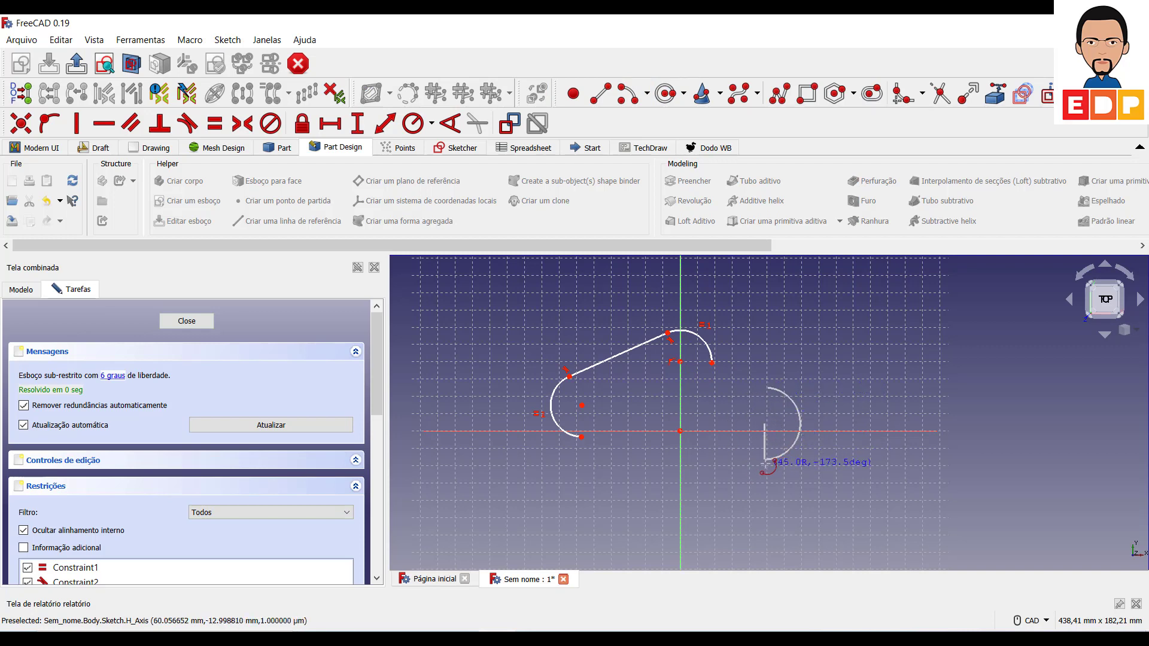
left_click(765, 461)
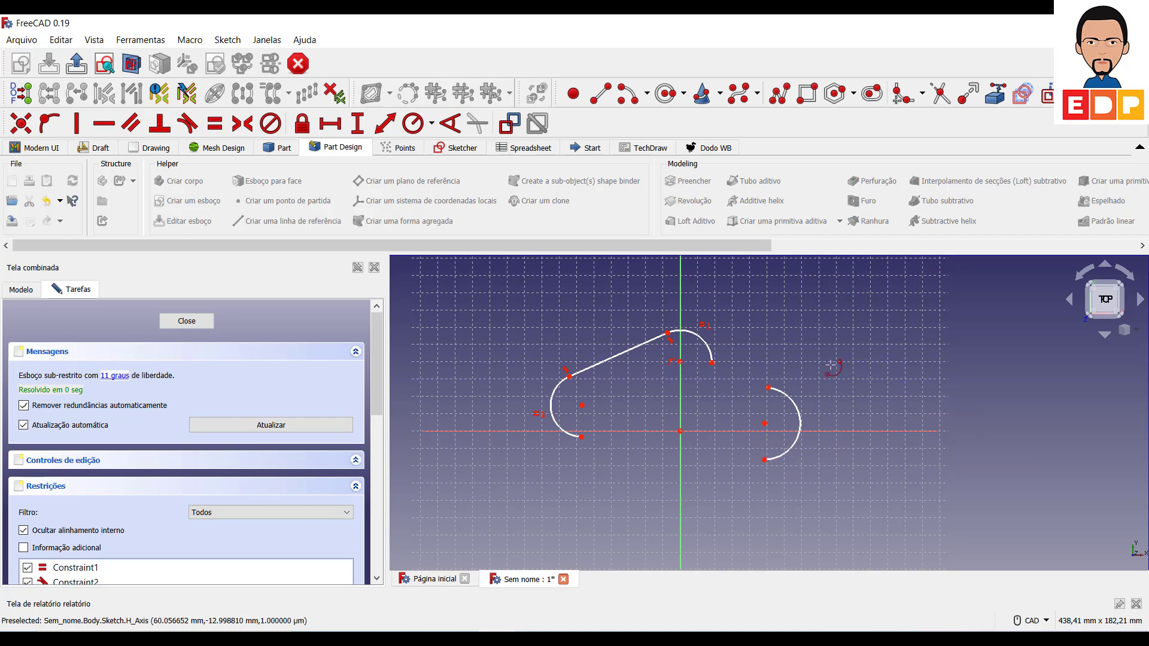
Make the left and right arcs equal in radius.
left_click(564, 432)
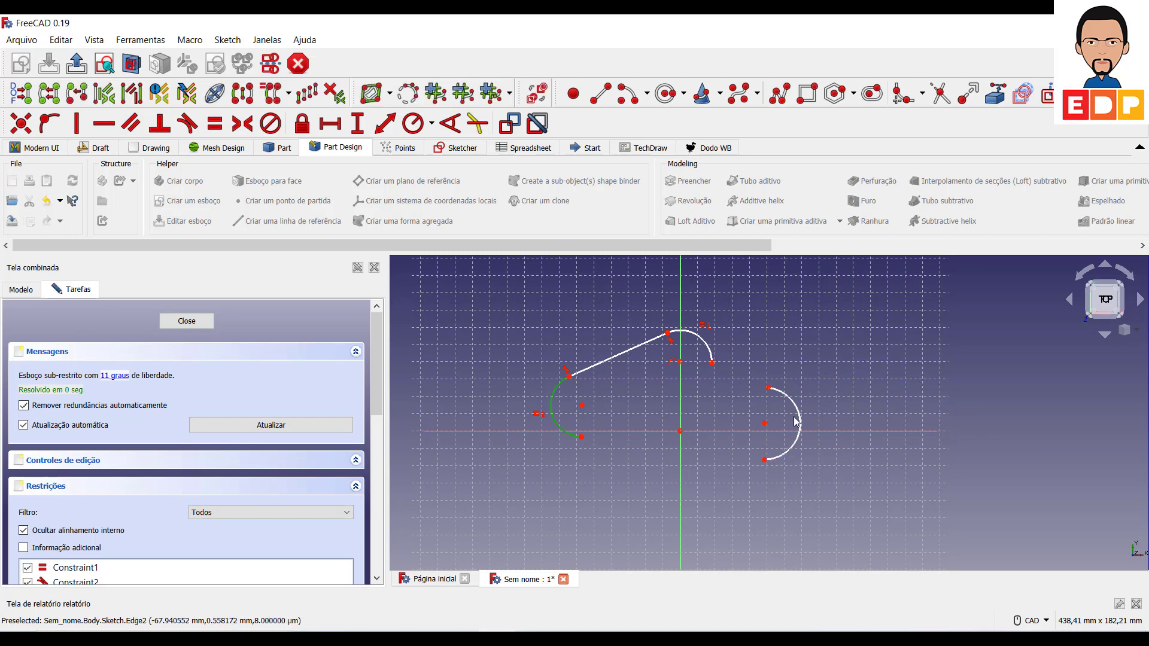
left_click(797, 414)
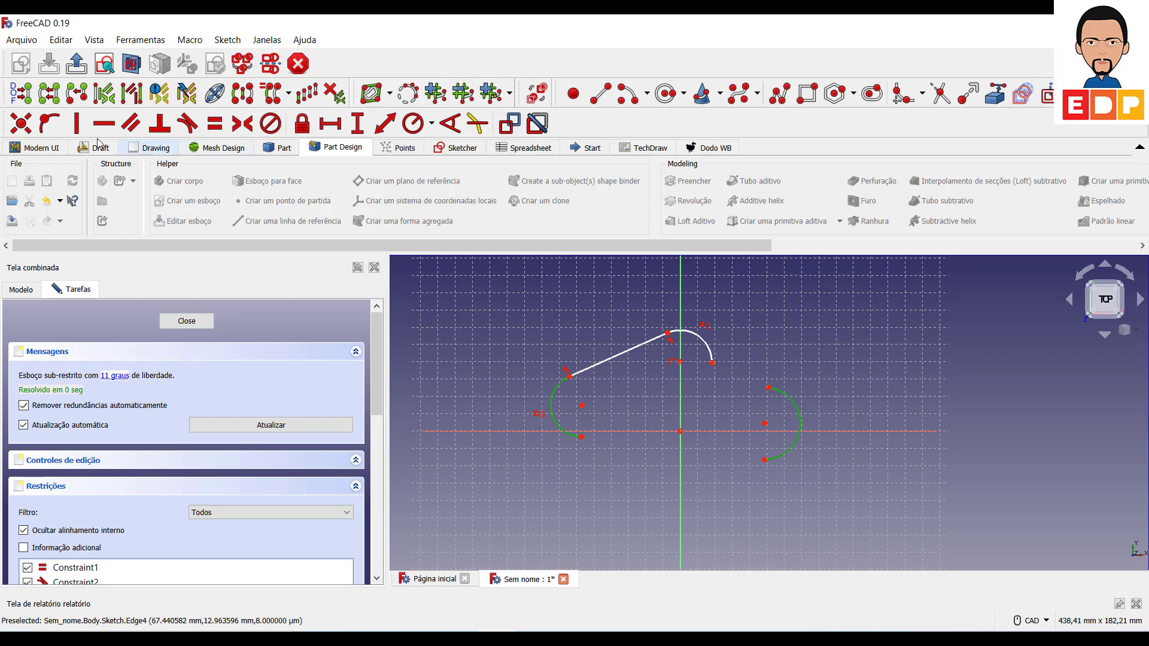
left_click(214, 124)
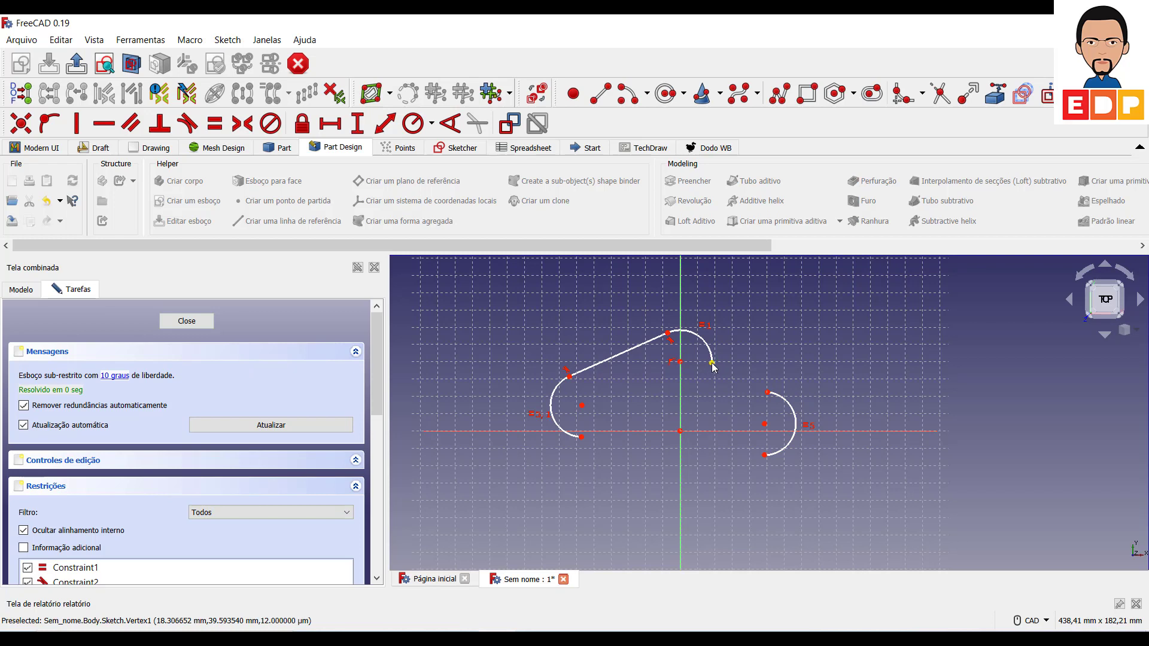
Add a right slanted line tangent to both the top arc and the right arc.
left_click_drag(712, 363, 713, 325)
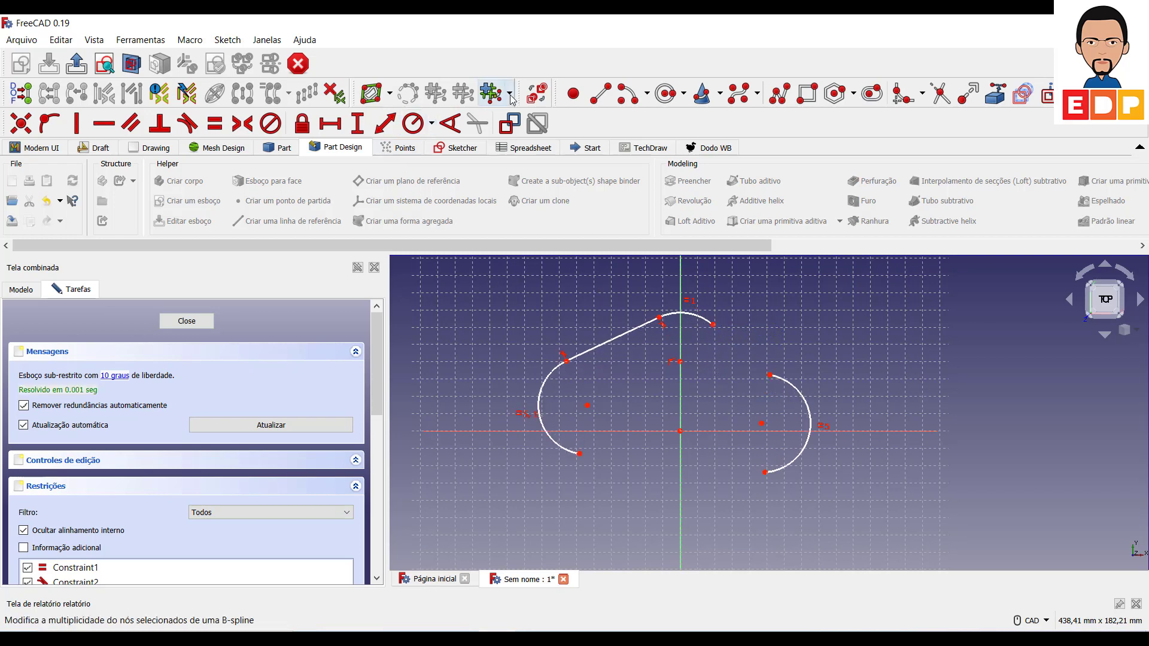
left_click(601, 94)
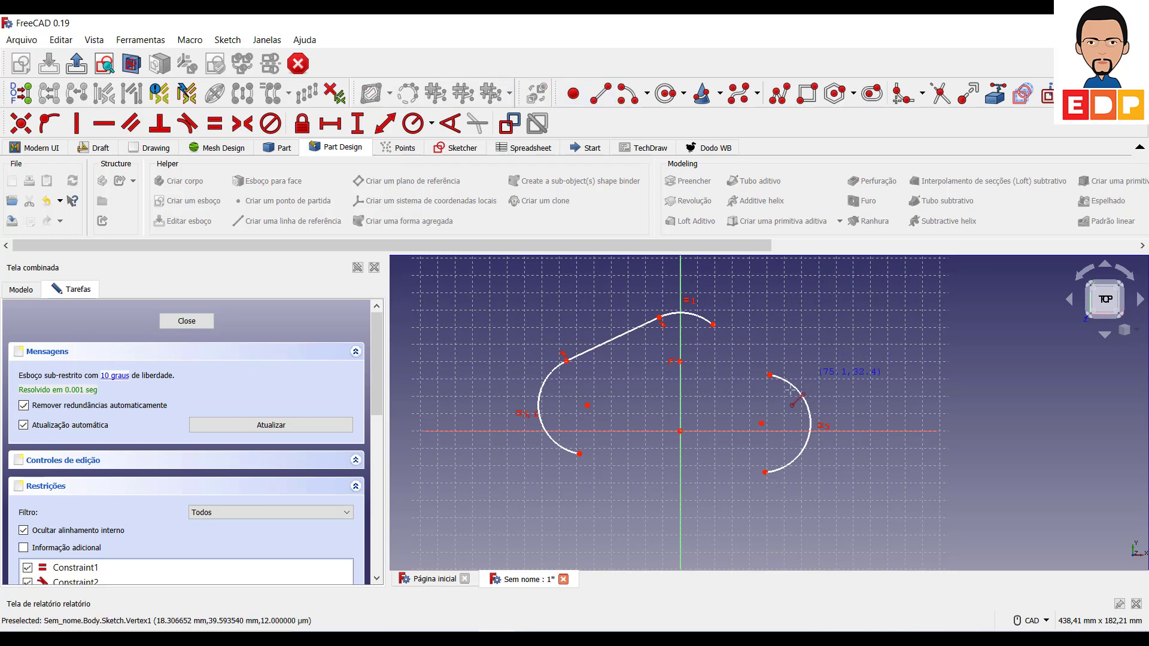
left_click(723, 331)
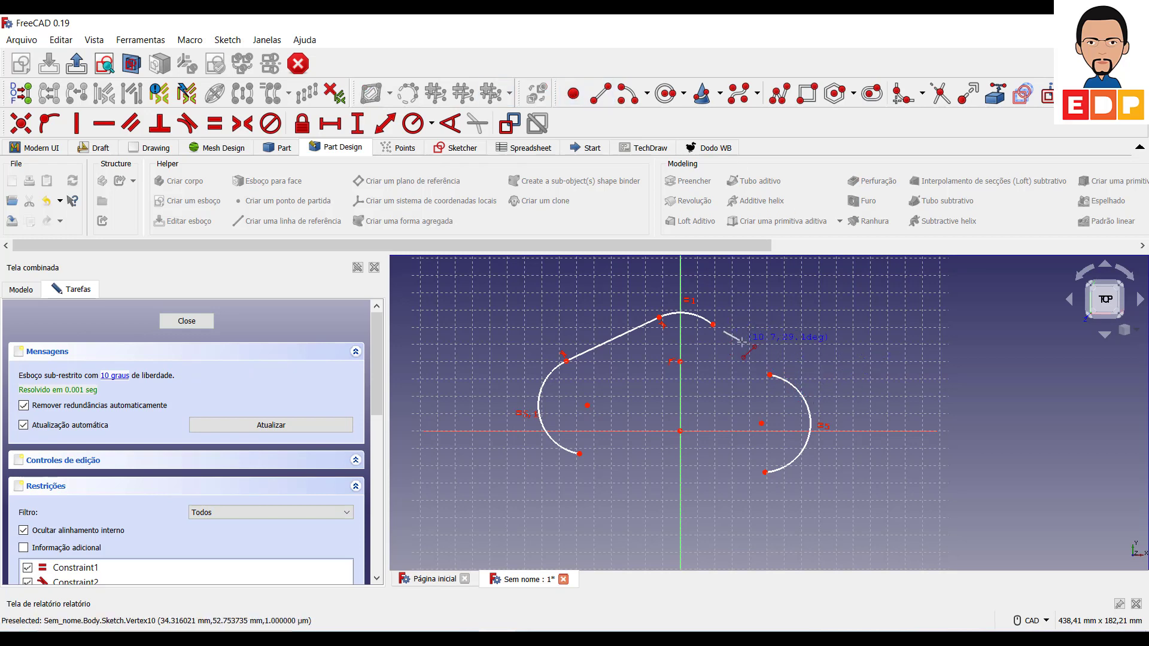
left_click(766, 370)
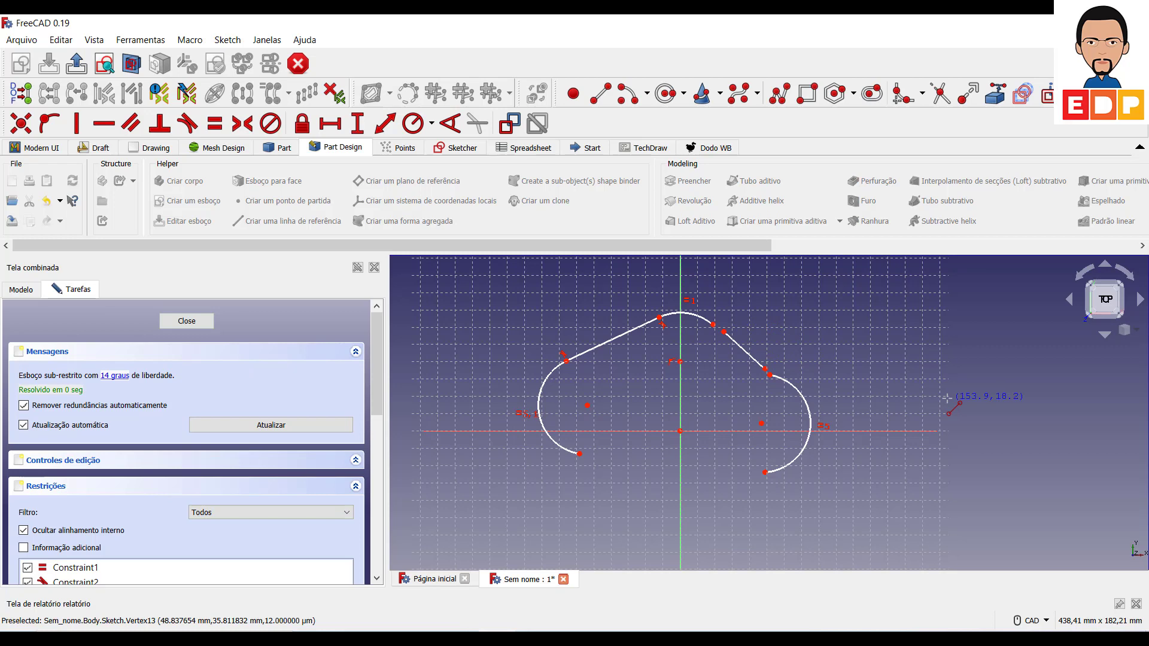
right_click(946, 397)
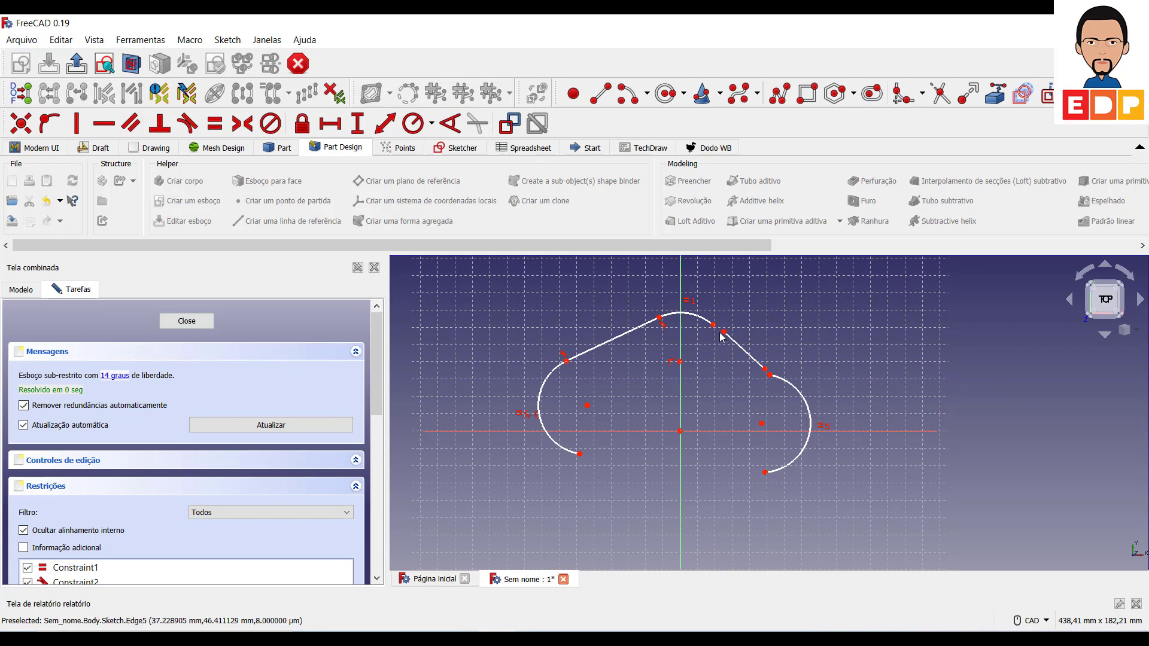
left_click(718, 333)
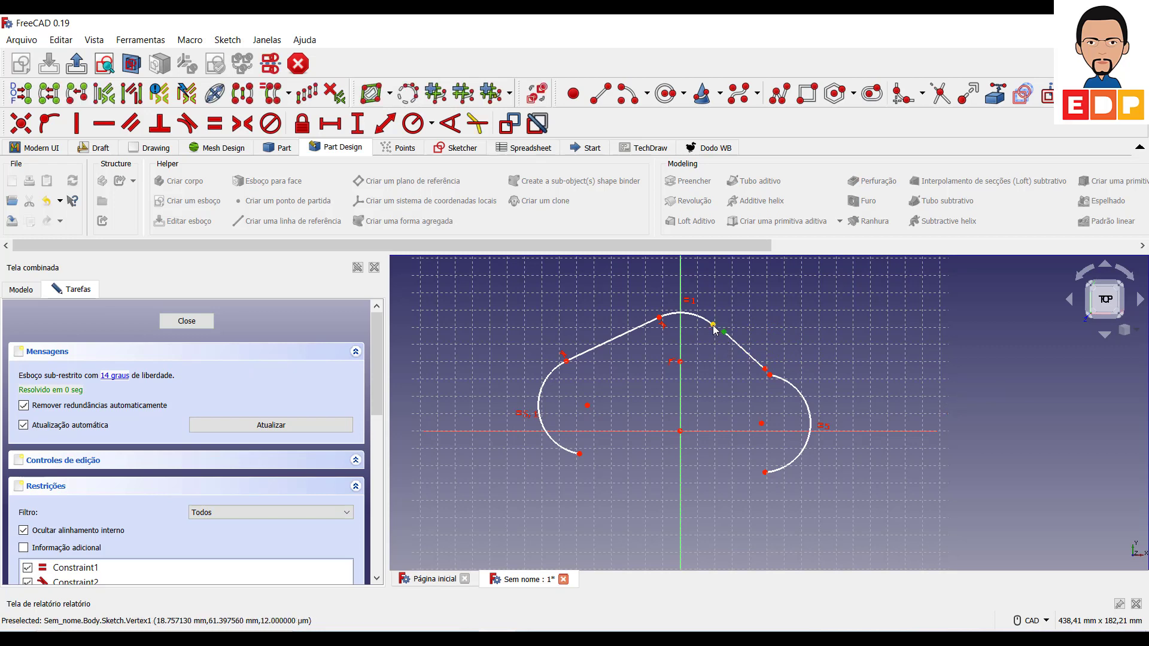
left_click(713, 324)
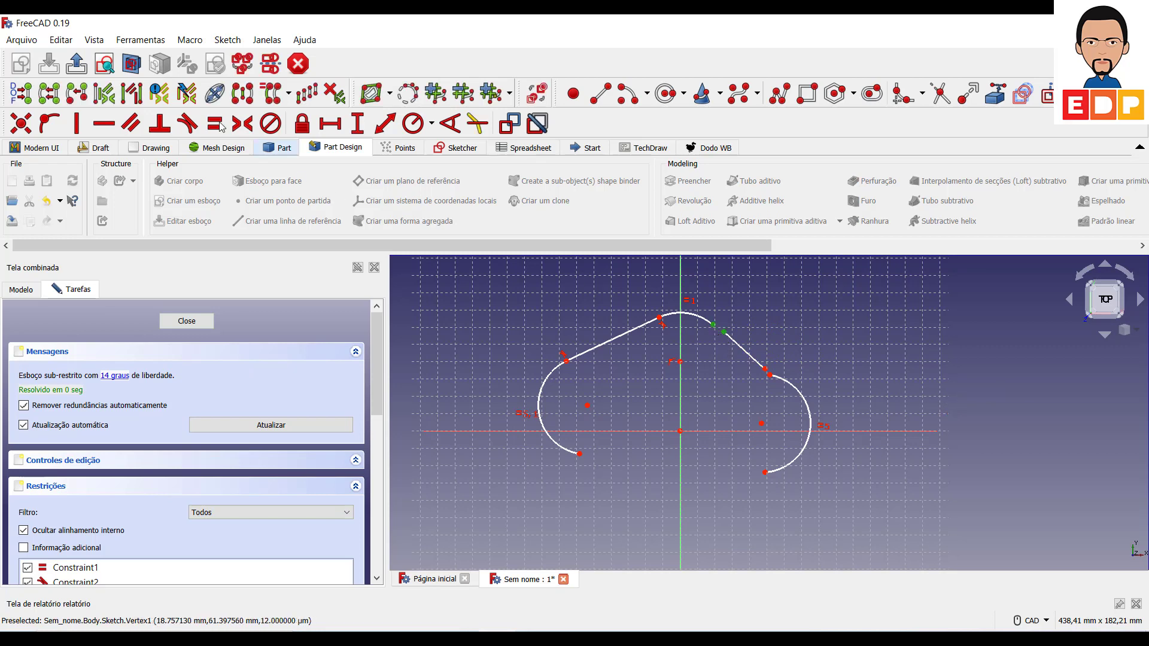
left_click(187, 124)
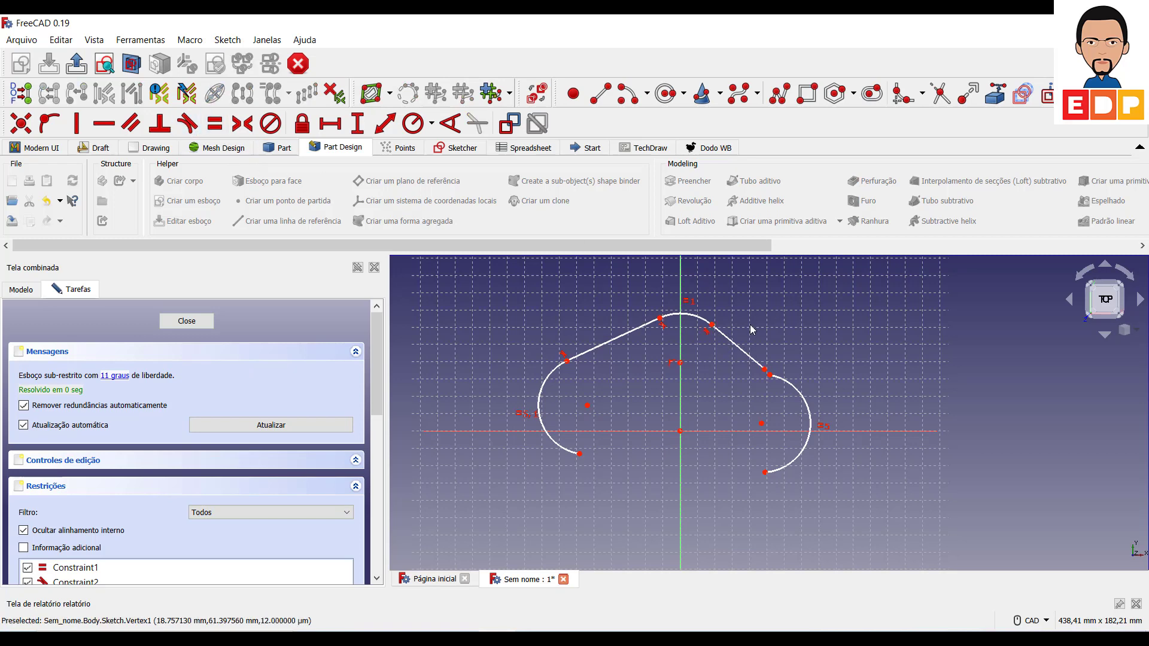
left_click(766, 371)
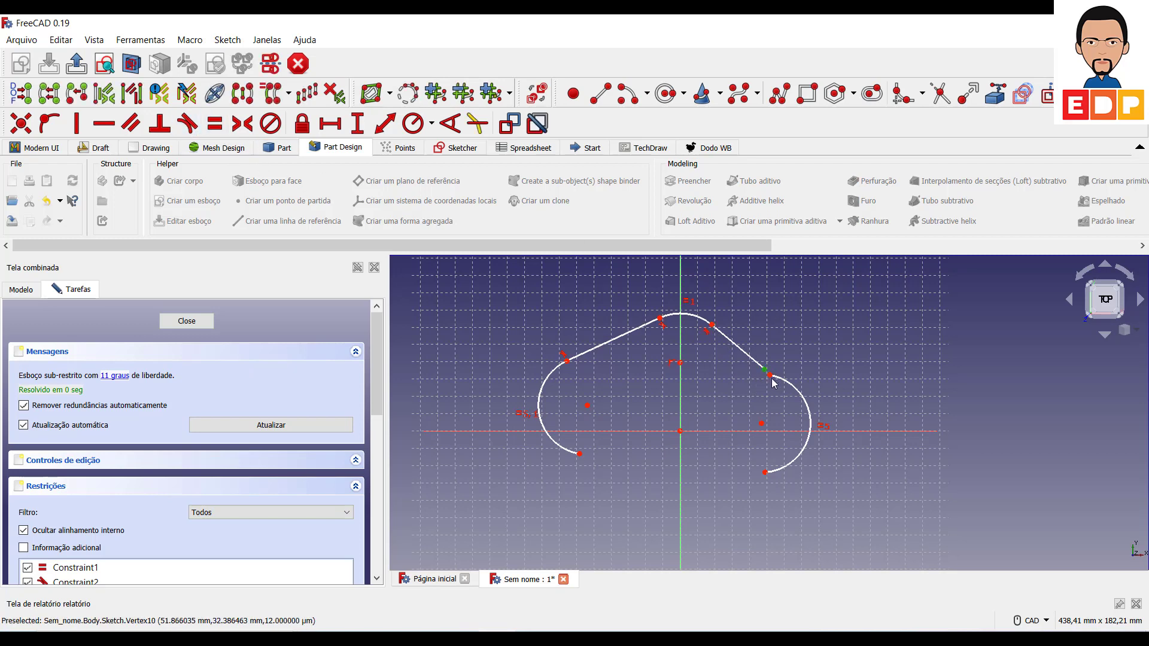
left_click(187, 123)
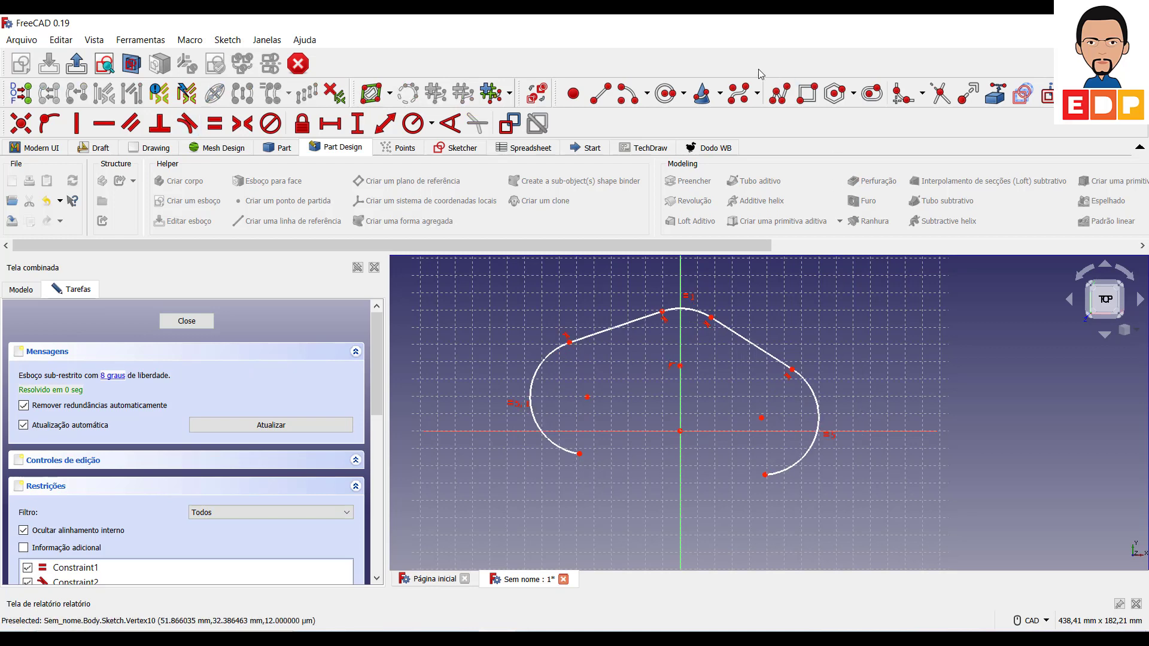
Add a bottom line tangent to both the right arc and the left arc.
left_click(600, 92)
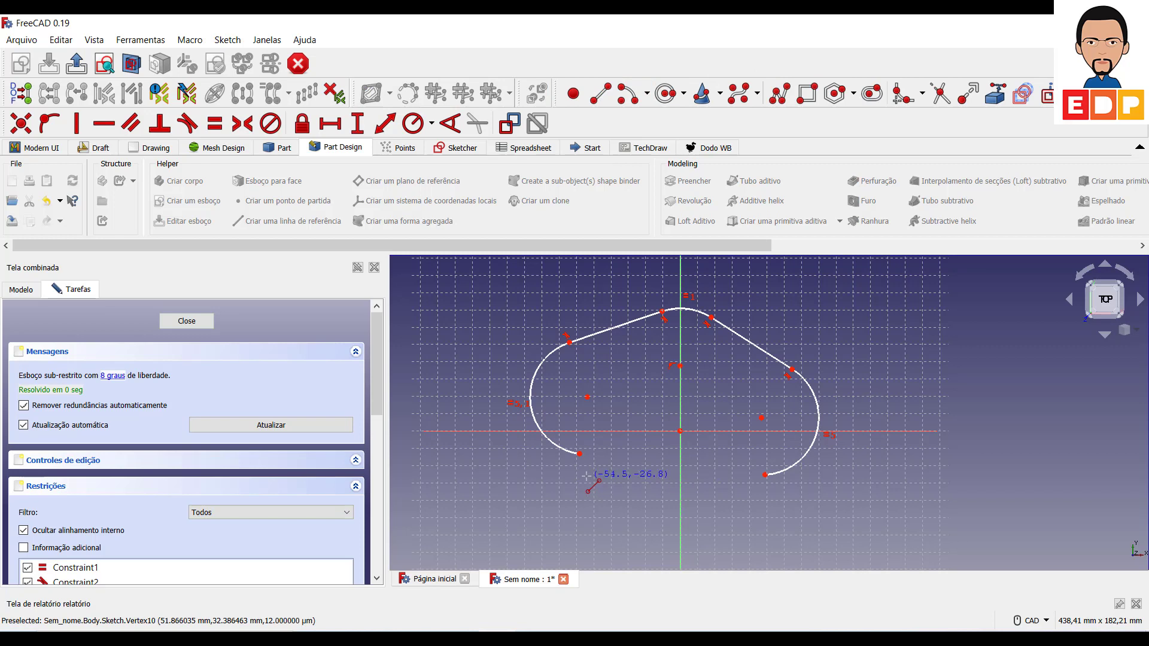
left_click(586, 477)
left_click(740, 477)
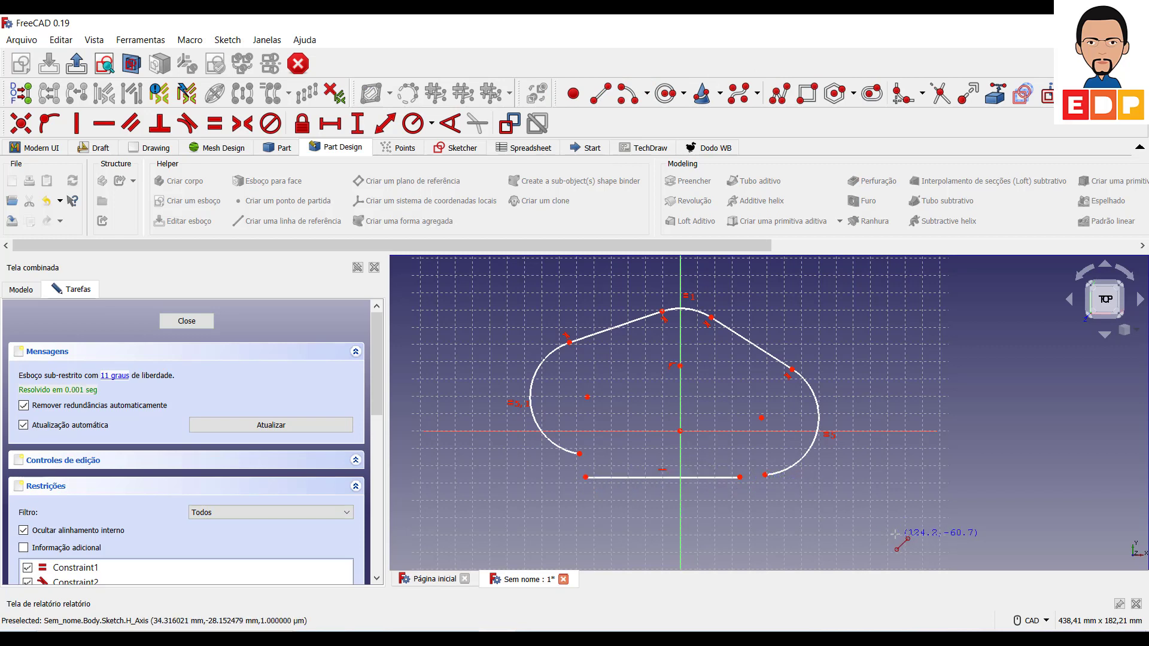
right_click(896, 533)
left_click(740, 477)
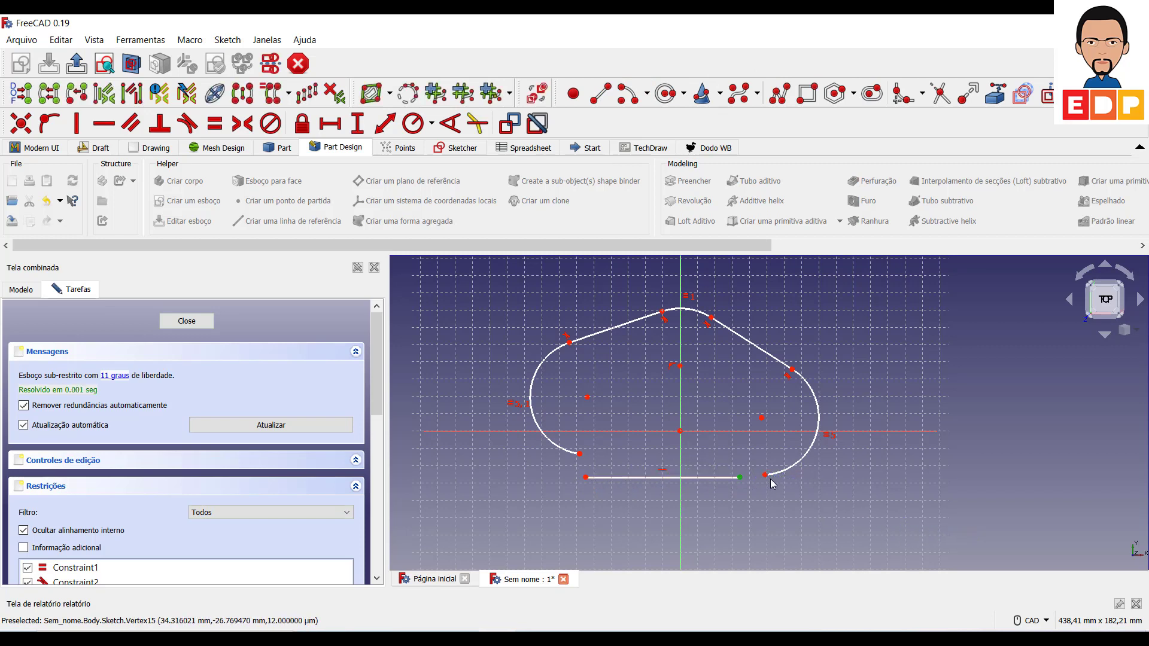
left_click(766, 475)
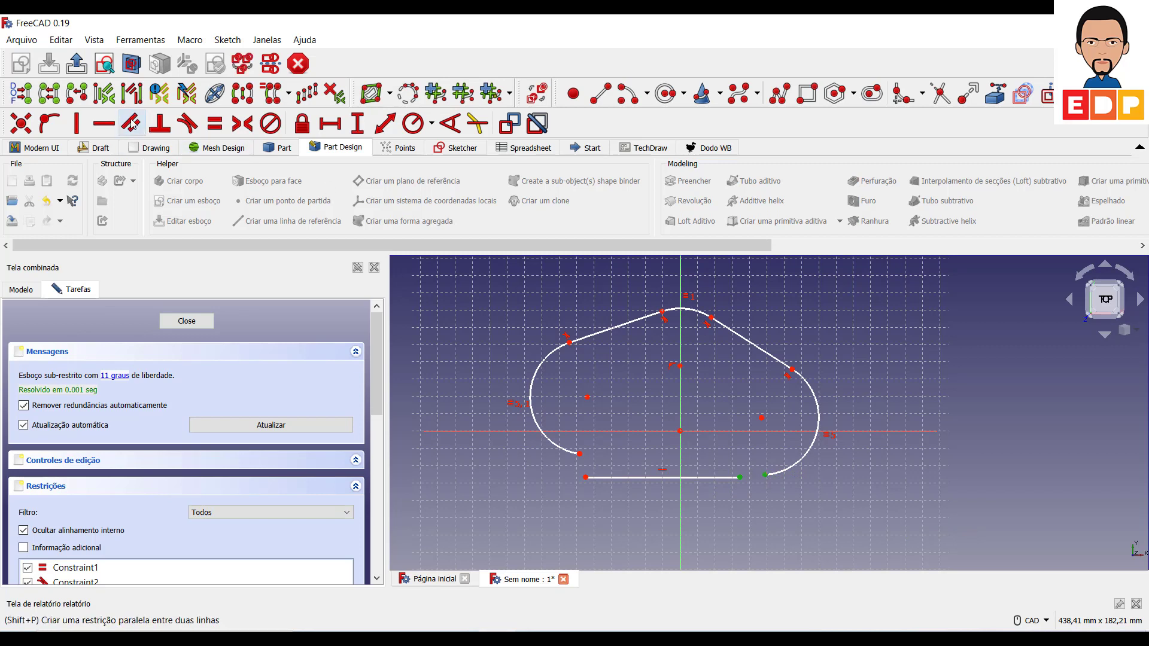
left_click(197, 125)
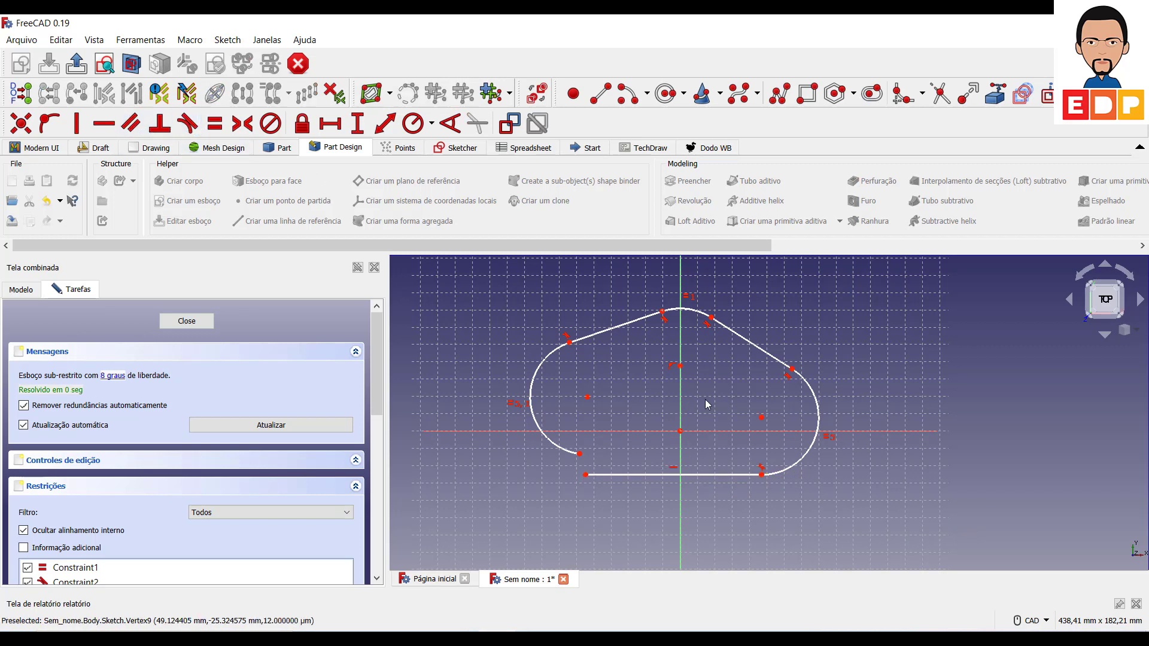
left_click(585, 476)
left_click(580, 454)
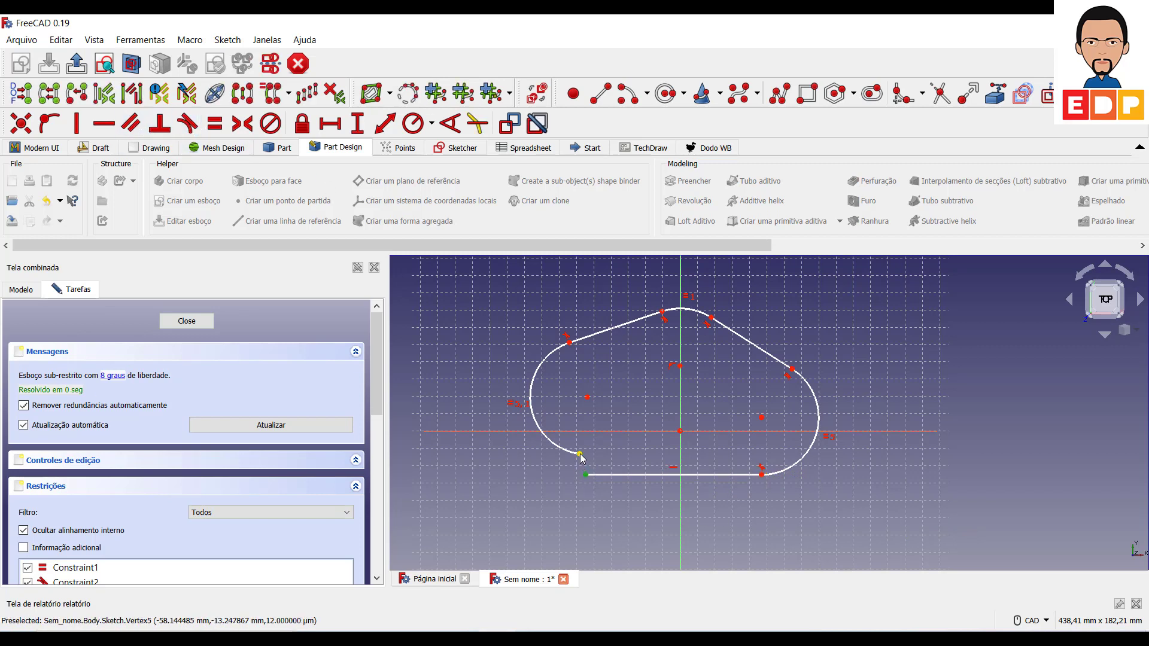
left_click(186, 123)
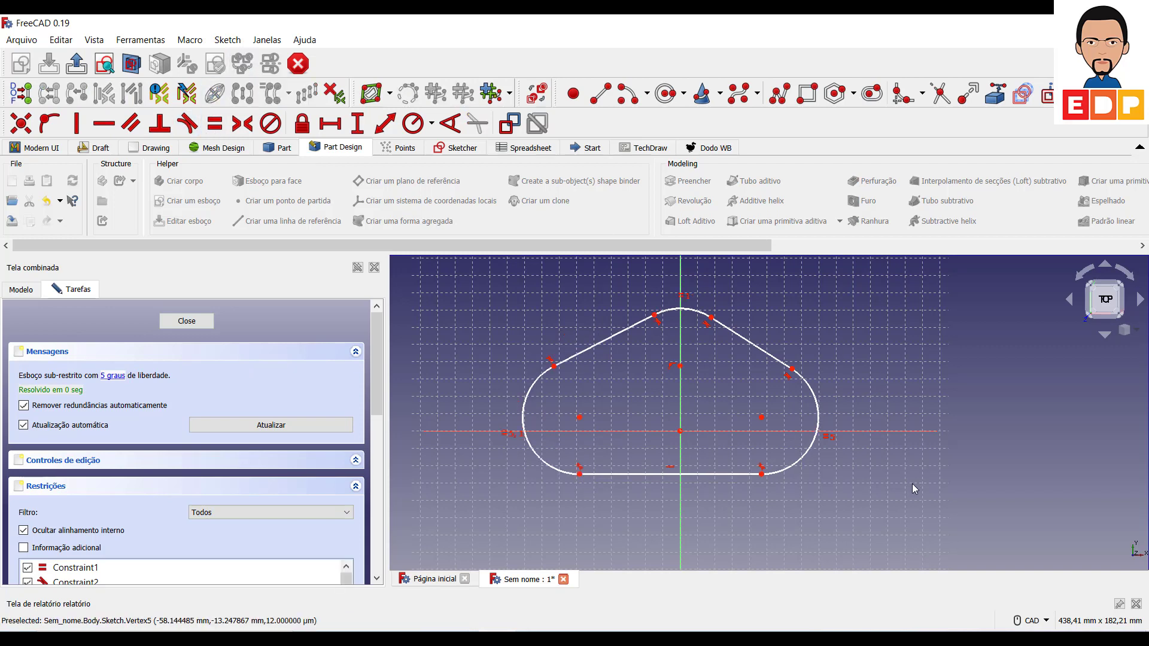
Give the left arc a 25 mm radius and move its label clear.
left_click(540, 462)
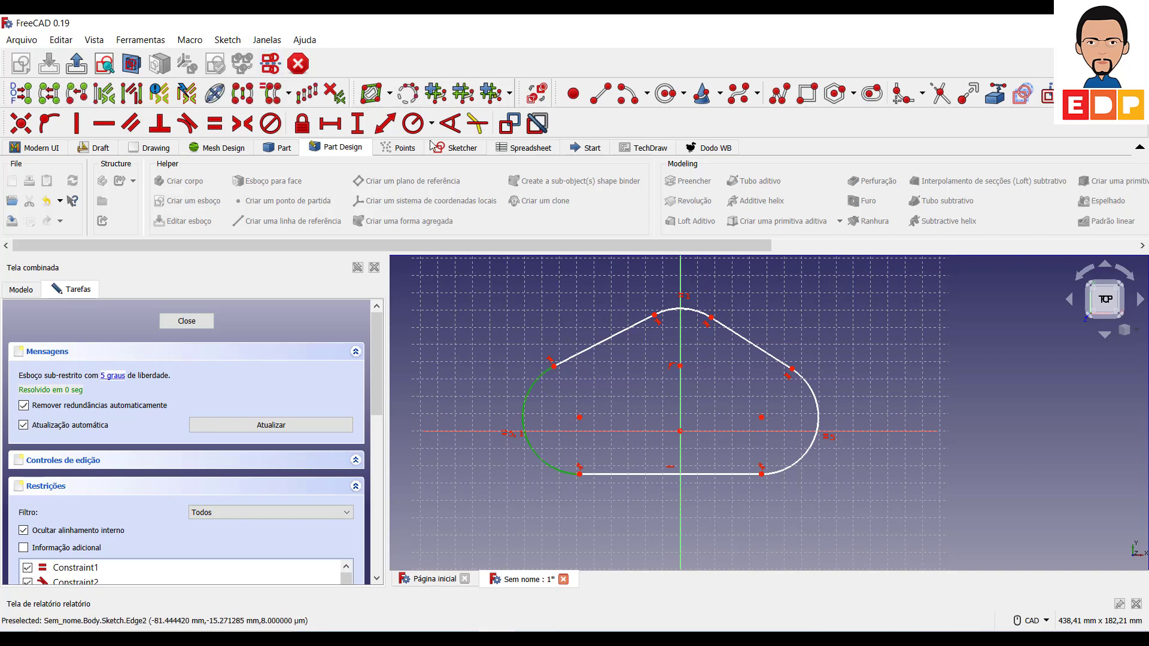
left_click(422, 123)
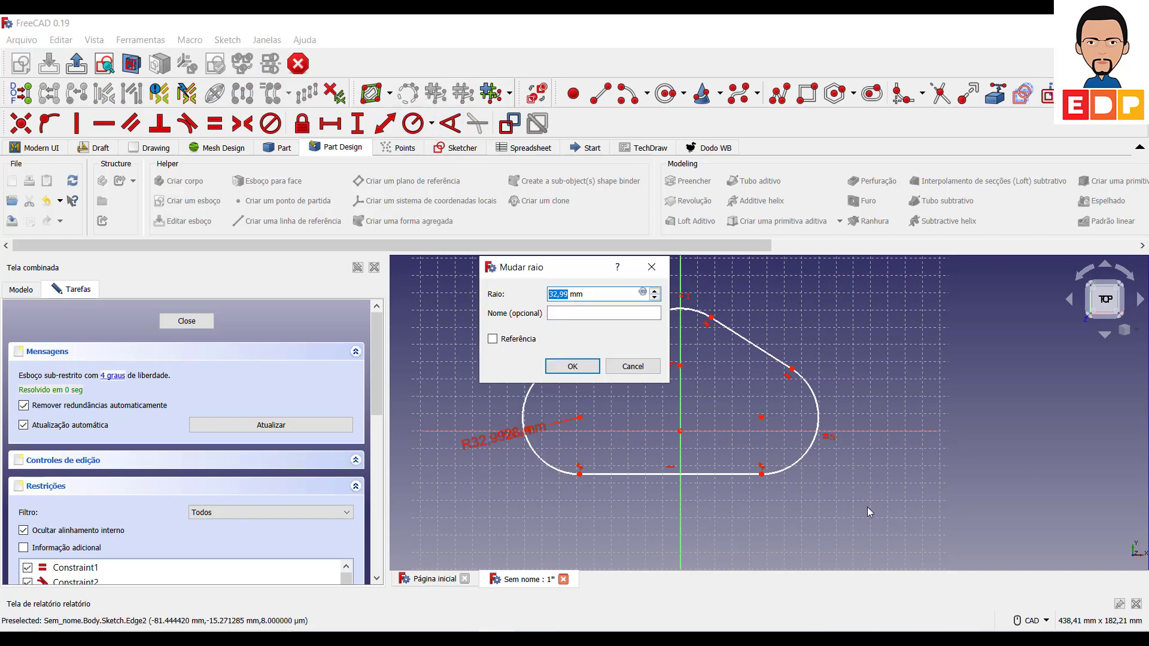
type("25")
key("Return")
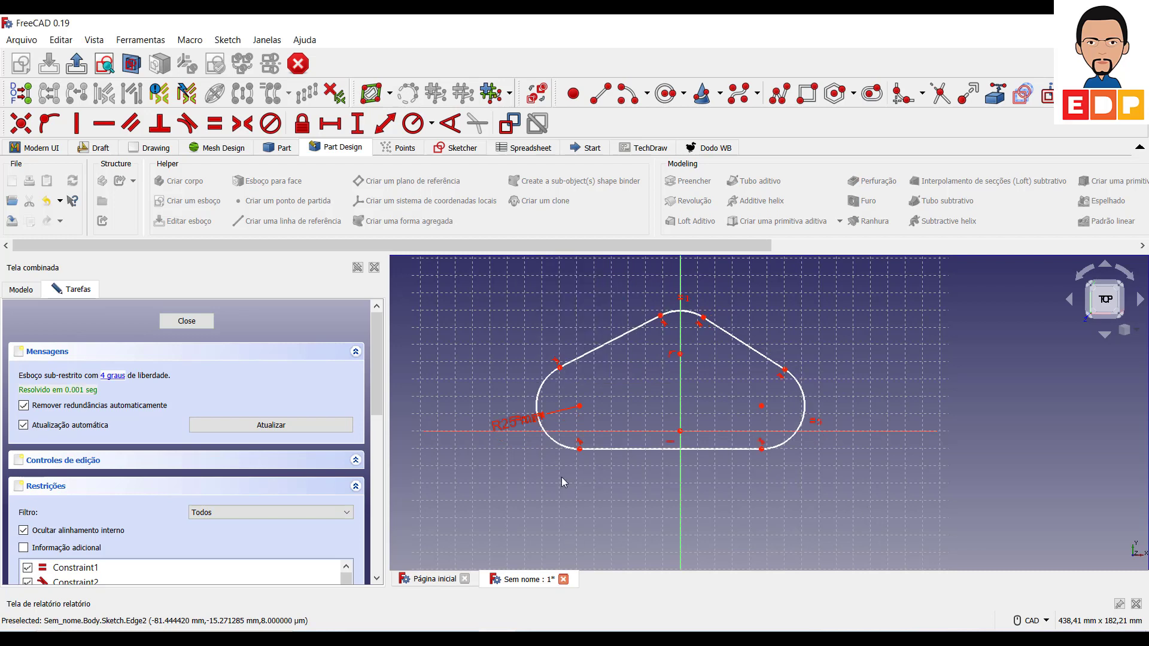
left_click_drag(505, 431, 430, 472)
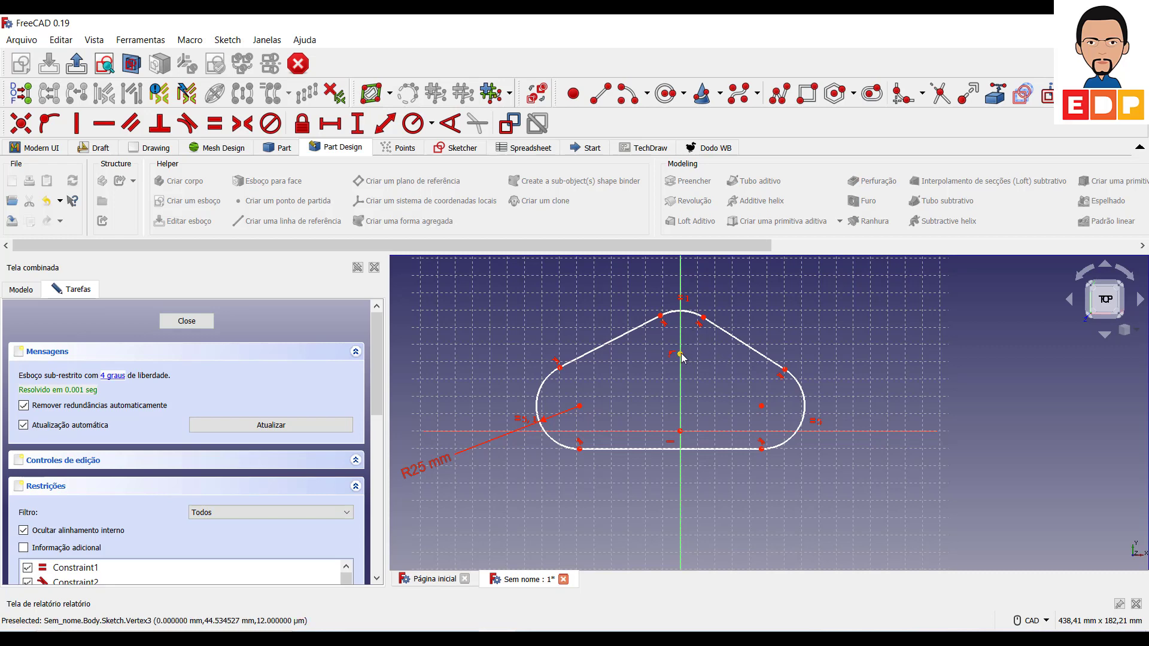
Set a 100 mm vertical distance between the top and lower arc centres.
left_click(761, 406)
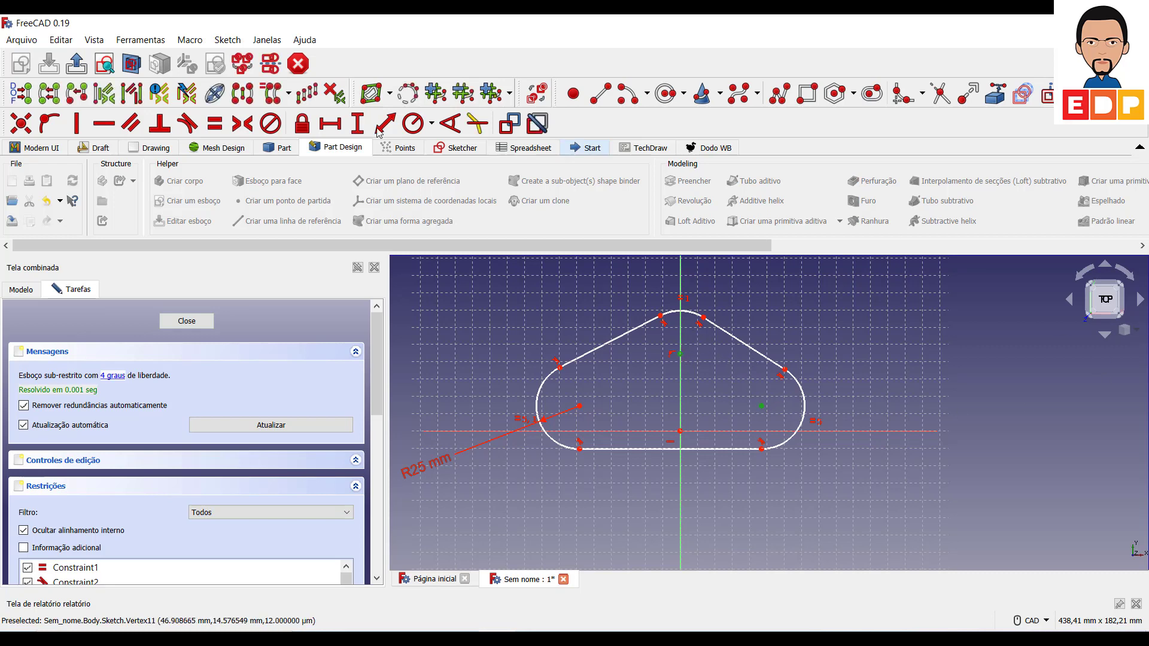
left_click(345, 126)
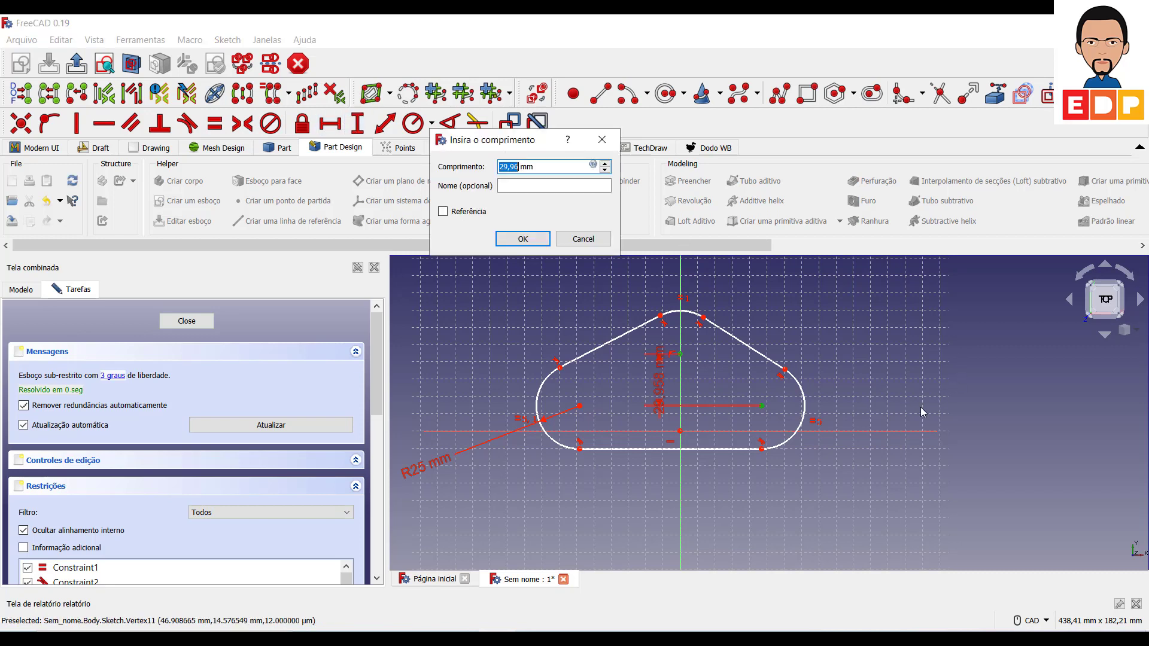
type("100")
key("Return")
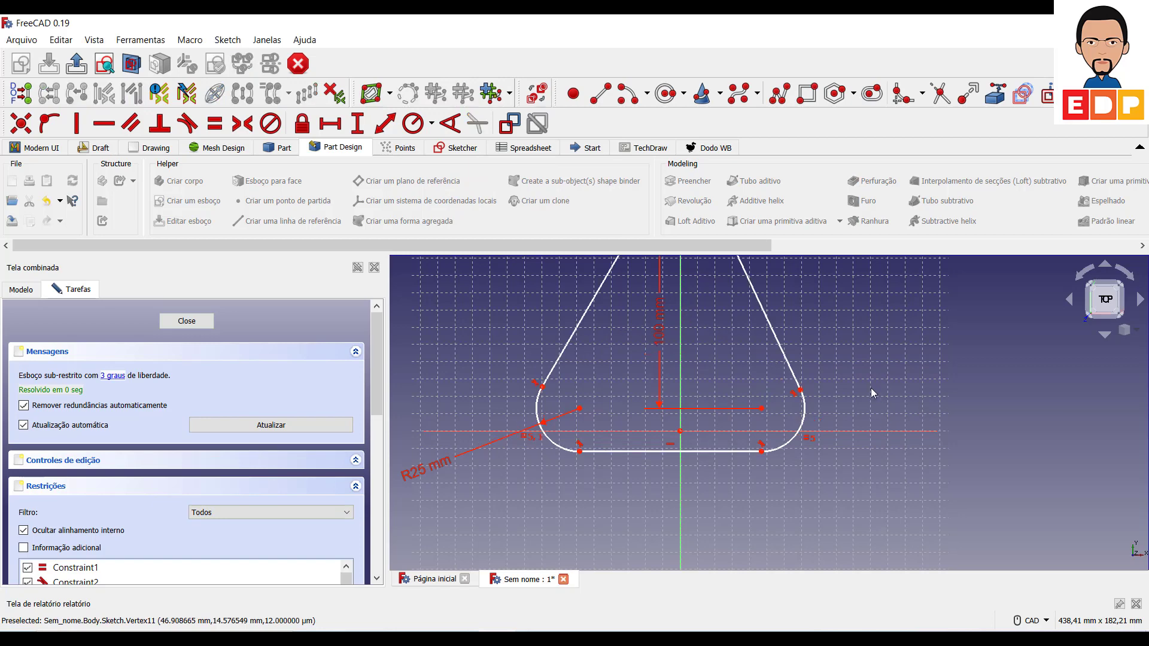
middle_click_drag(872, 389, 899, 451)
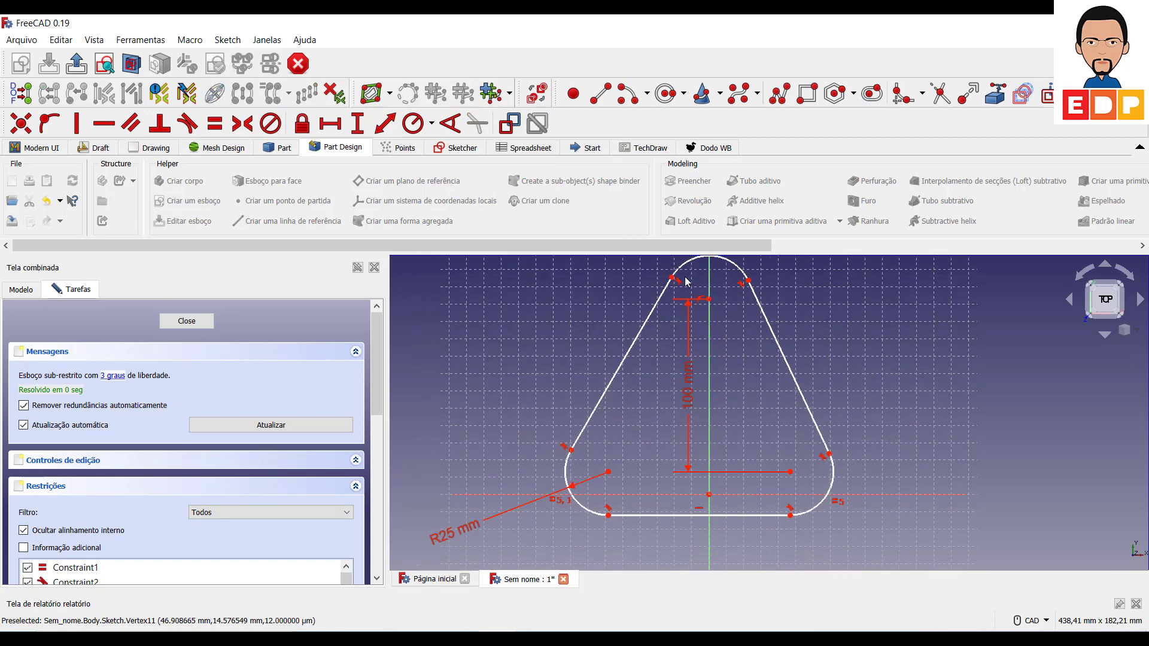
Dimension the top vertex 125 mm above the origin.
left_click(710, 301)
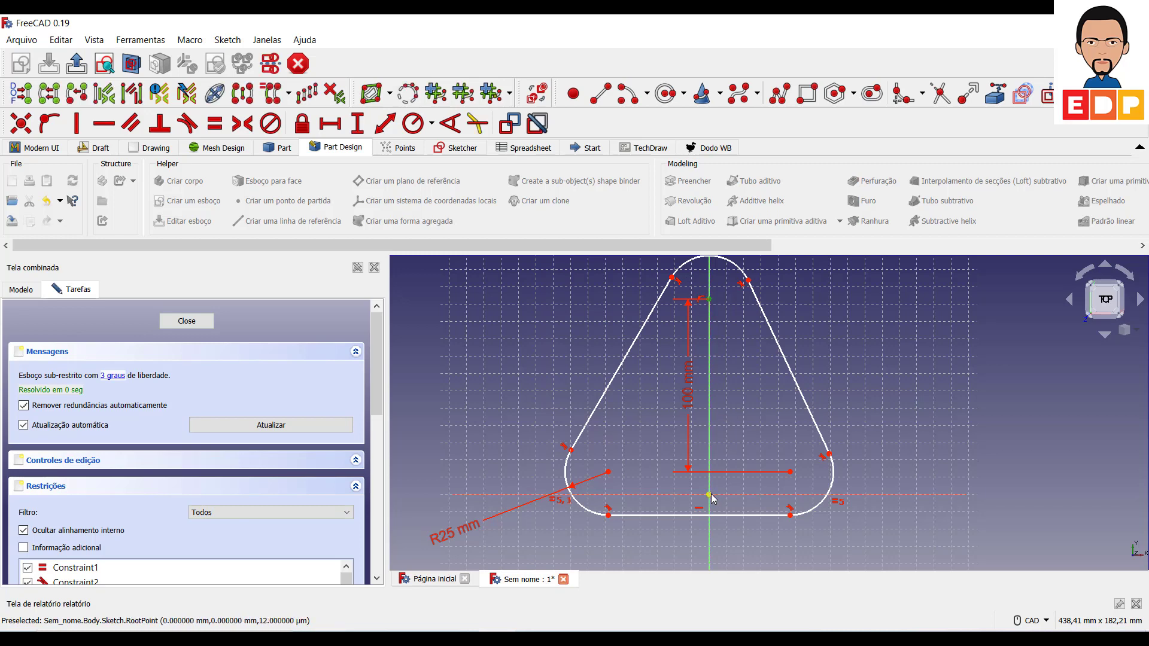
left_click(709, 495)
left_click(357, 124)
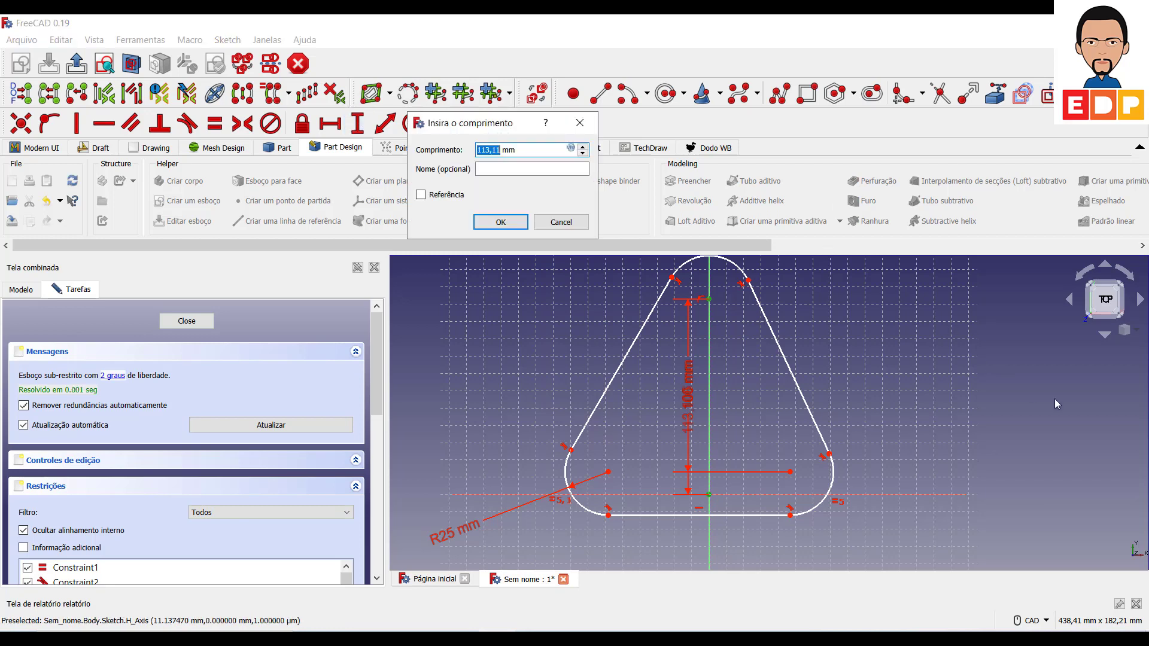
type("125")
key("Return")
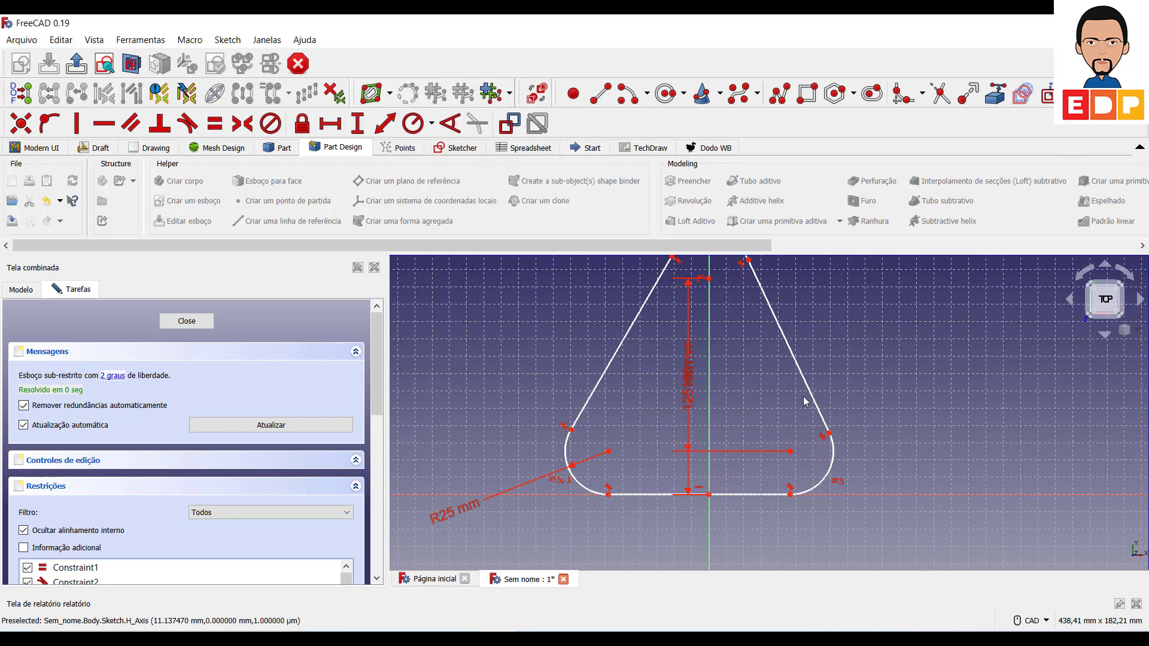
Drag the 100 mm and 125 mm dimension labels to the right of the shape.
left_click_drag(686, 387, 1029, 405)
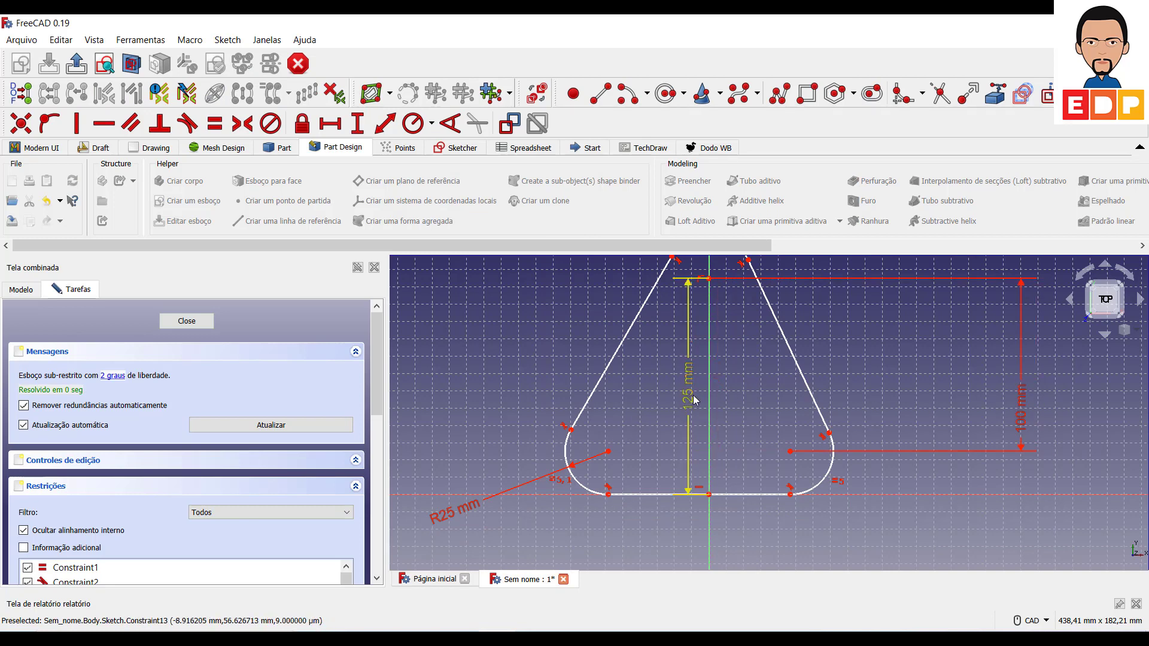
mouse_move(688, 399)
left_mouse_down()
mouse_move(773, 426)
mouse_move(1074, 406)
left_mouse_up()
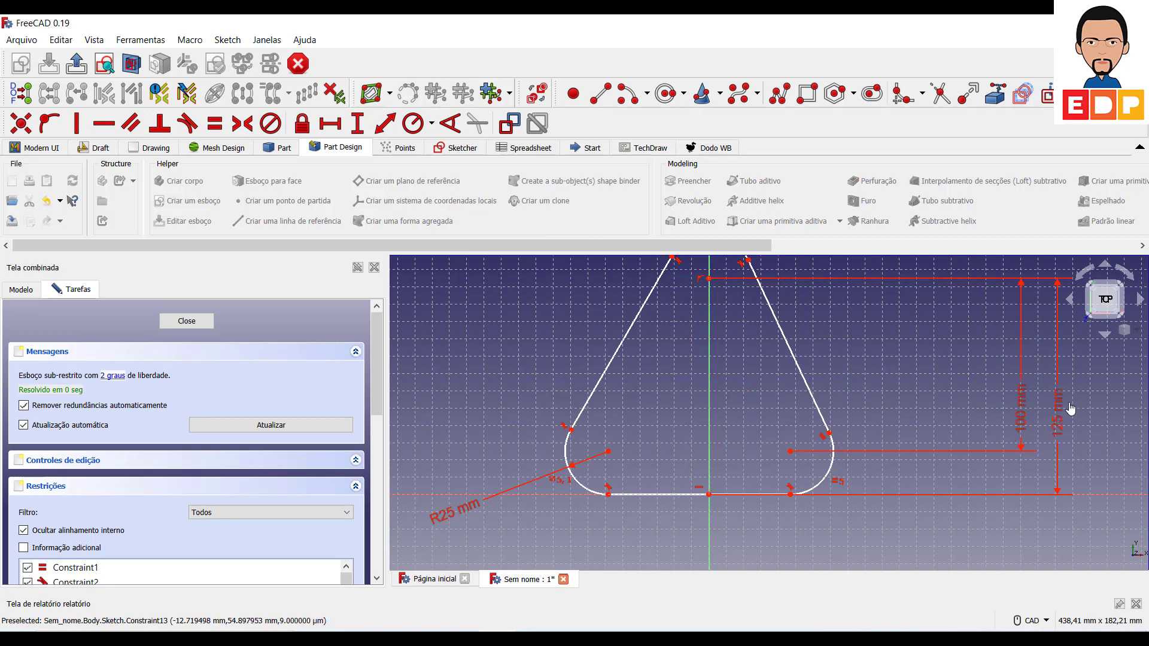
scroll(688, 504, "up", 3)
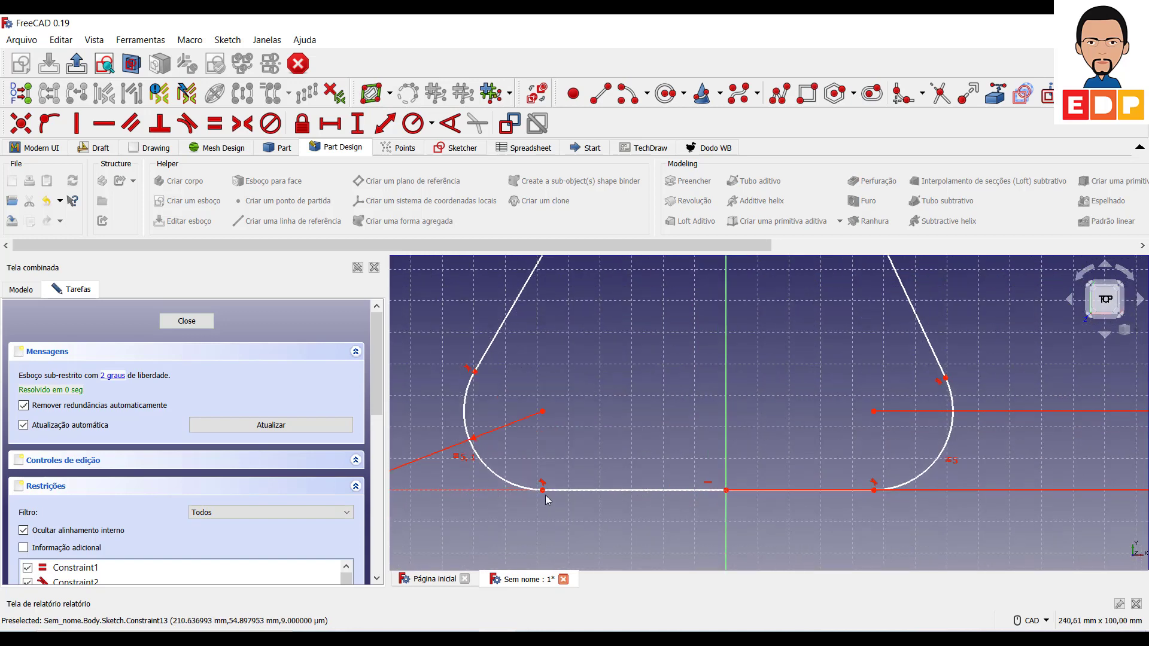
scroll(670, 503, "down", 2)
scroll(712, 512, "down", 3)
scroll(716, 511, "up", 2)
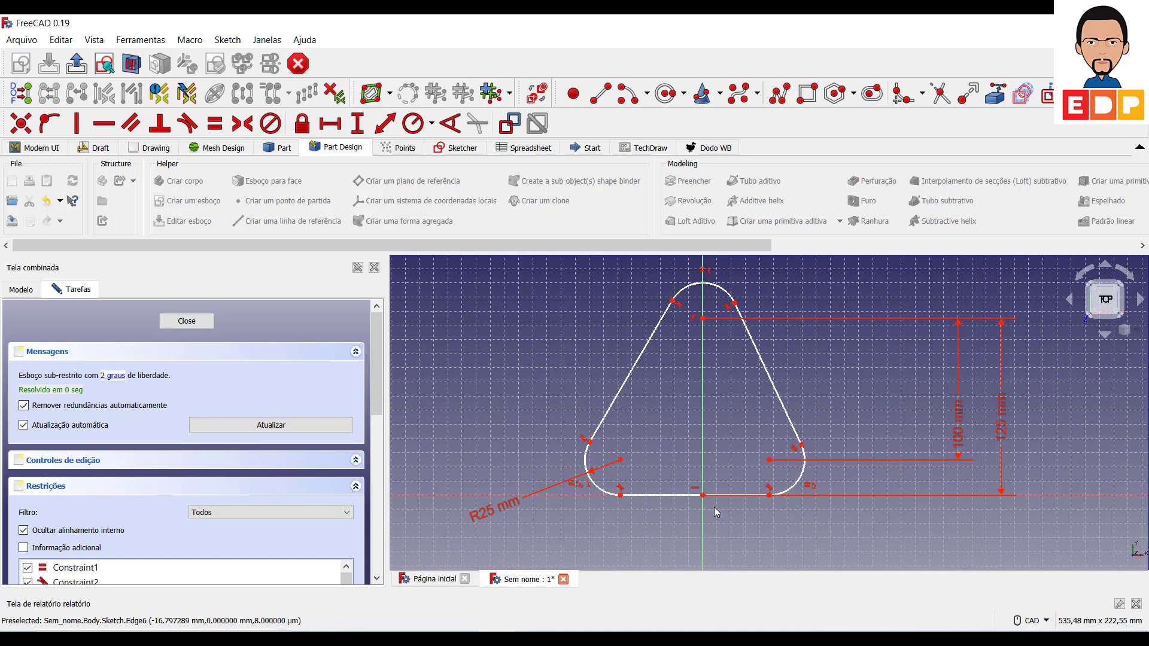
Make the two lower arc centres symmetric about the vertical axis.
left_click(769, 460)
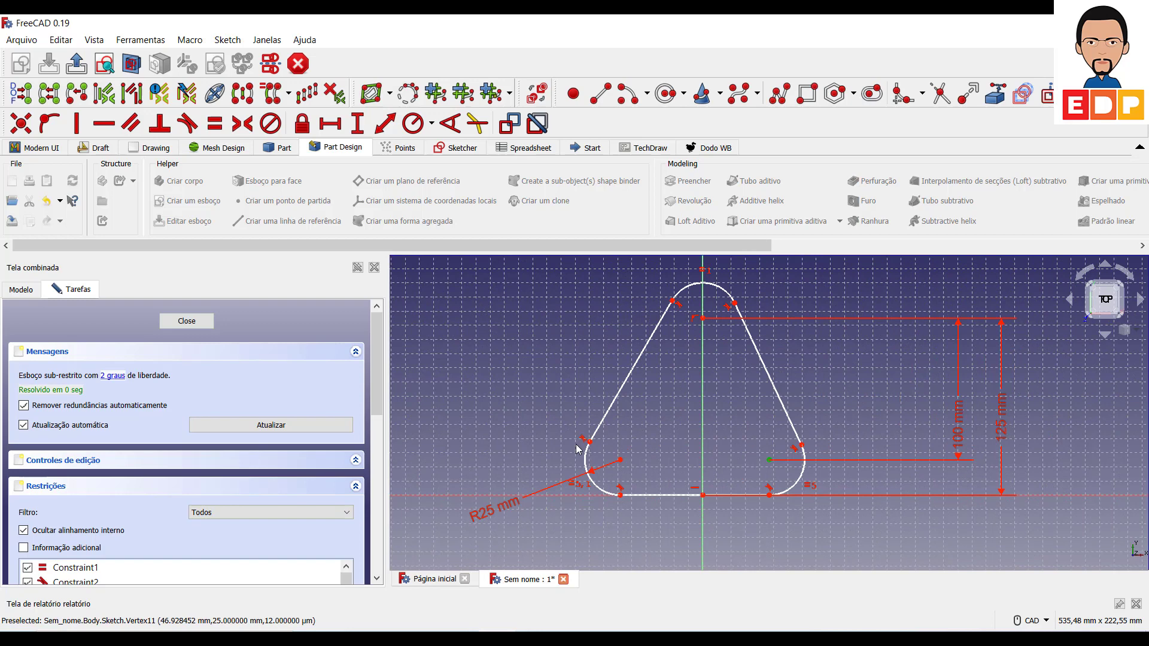
left_click(619, 461)
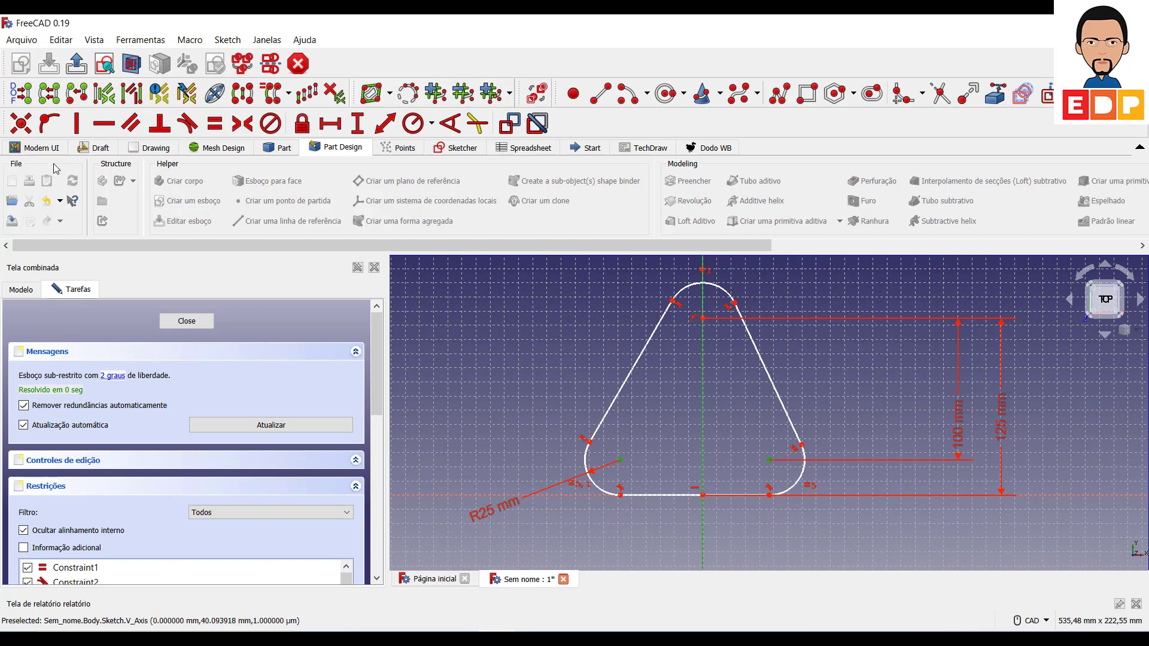
left_click(243, 123)
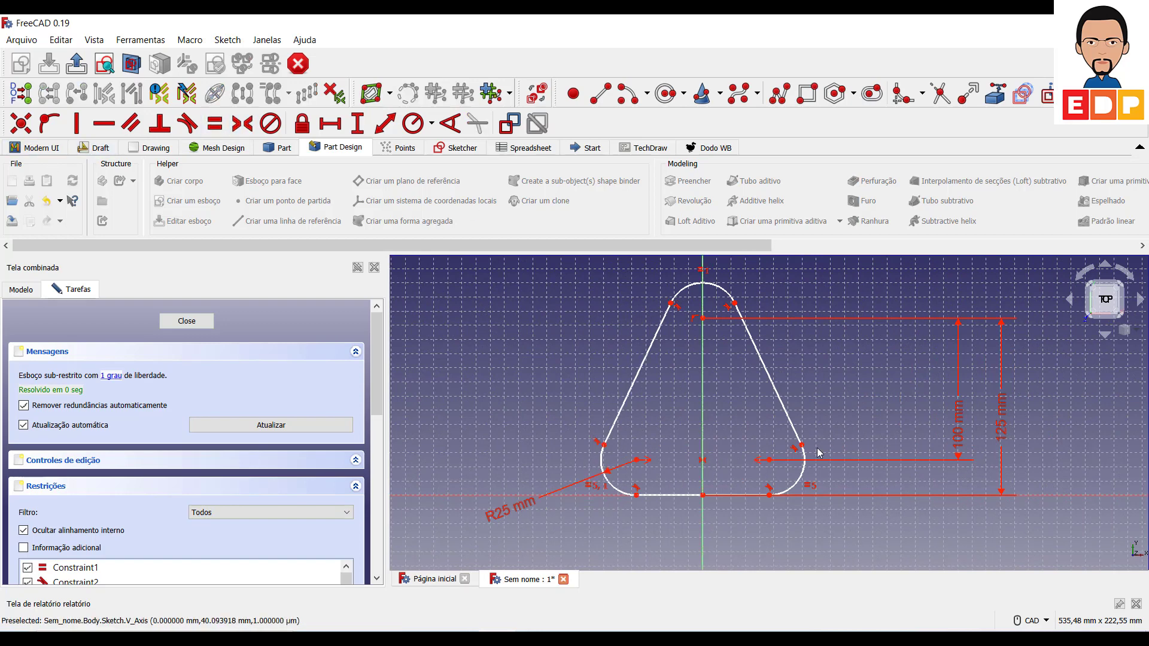
Set a 75 mm horizontal distance from the lower-left arc centre to the axis.
left_click(636, 460)
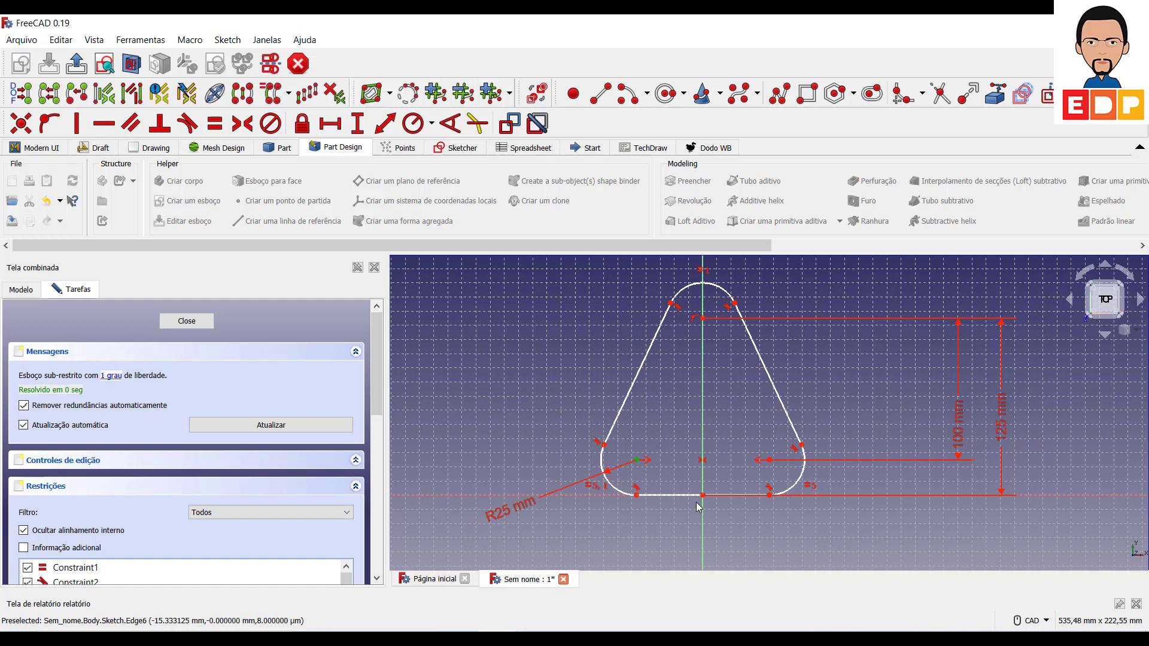
left_click(702, 496)
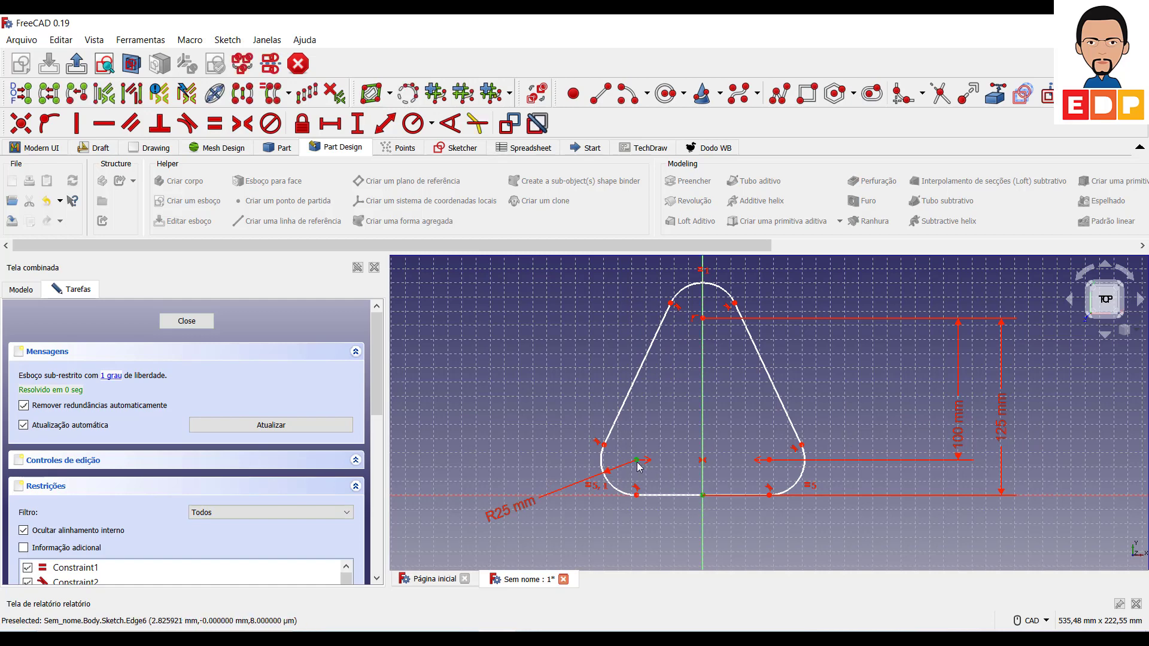
scroll(686, 481, "up", 2)
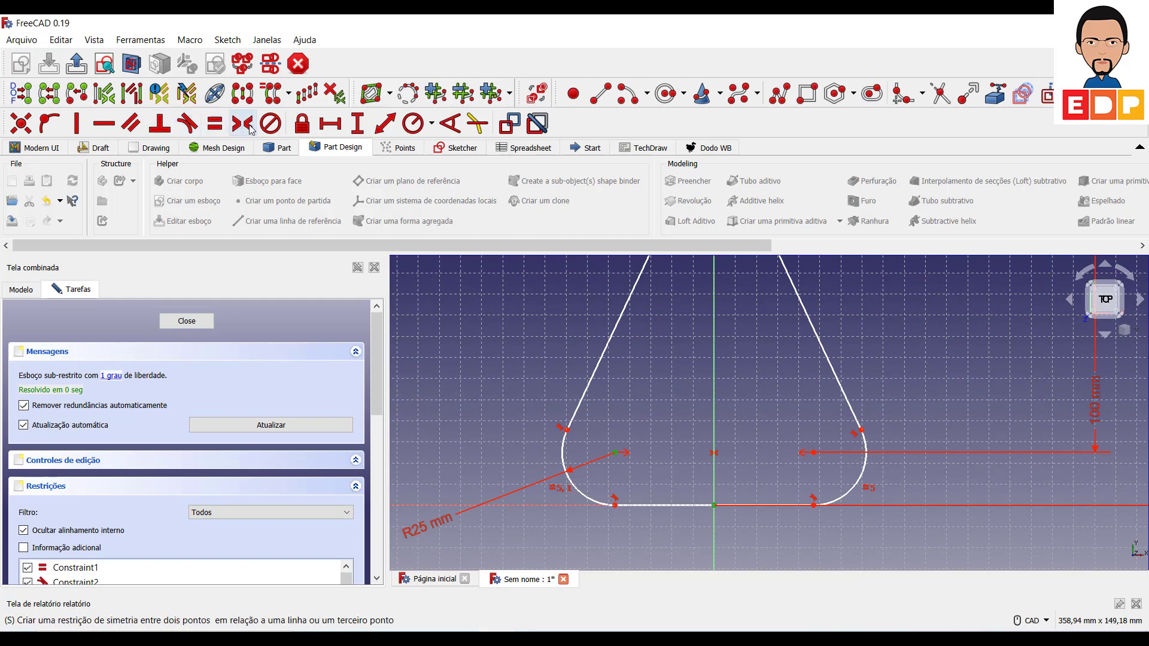
left_click(330, 124)
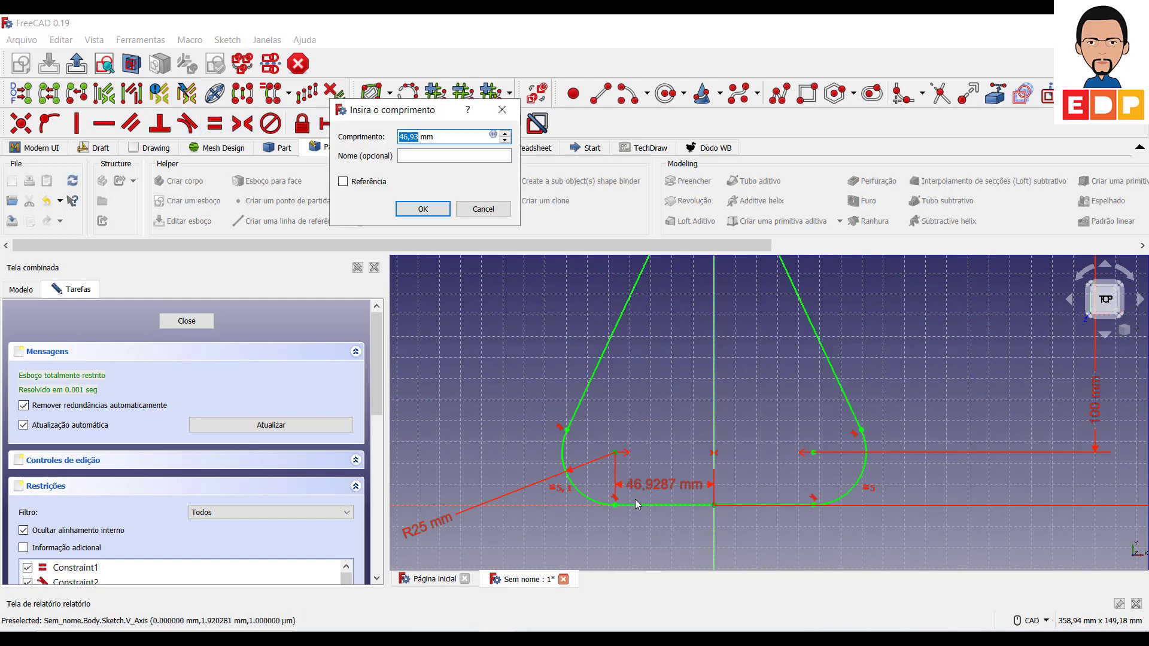
type("75")
key("Return")
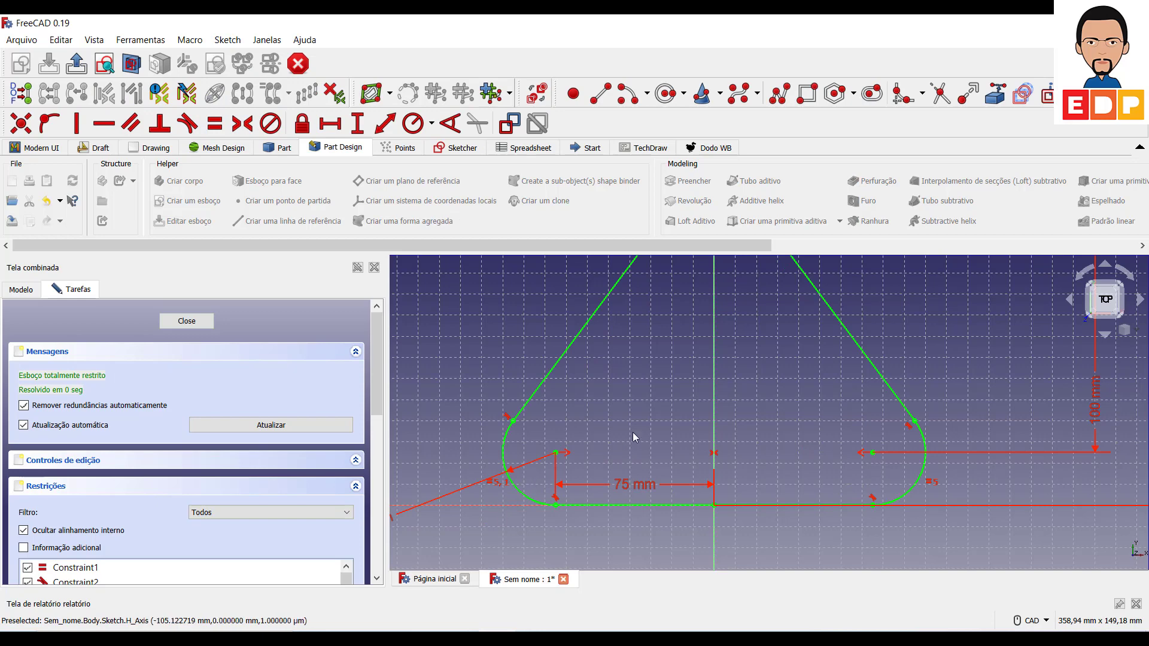
scroll(635, 437, "down", 3)
scroll(682, 440, "down", 1)
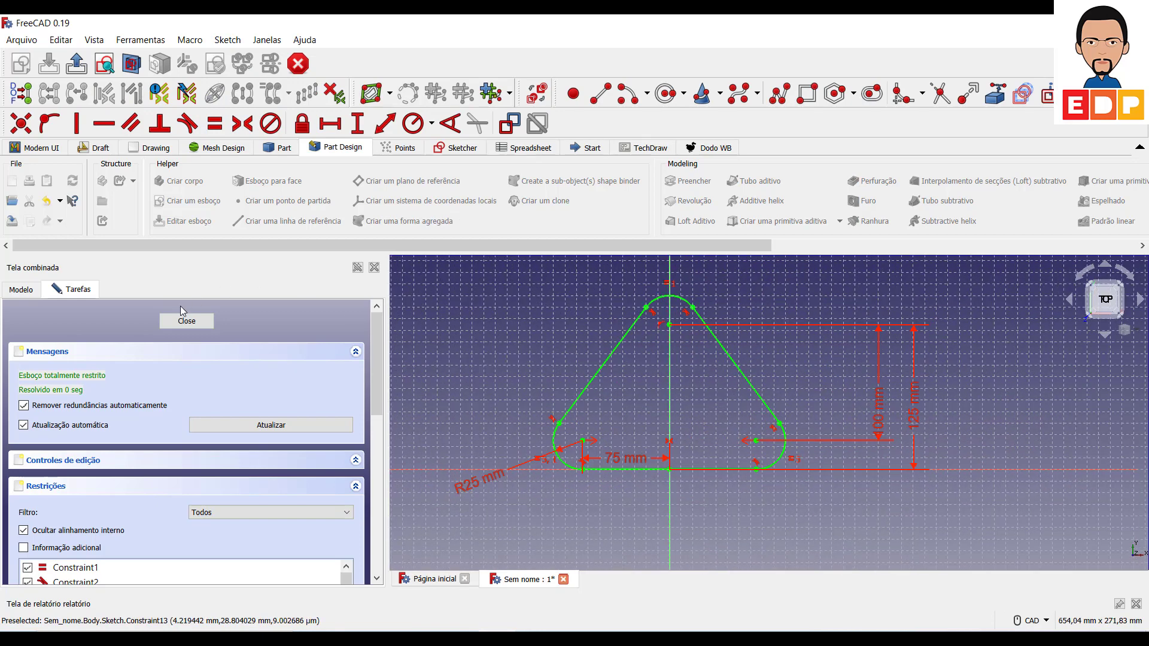
Close the sketch and pad the rounded triangle to 30 mm thick.
left_click(186, 321)
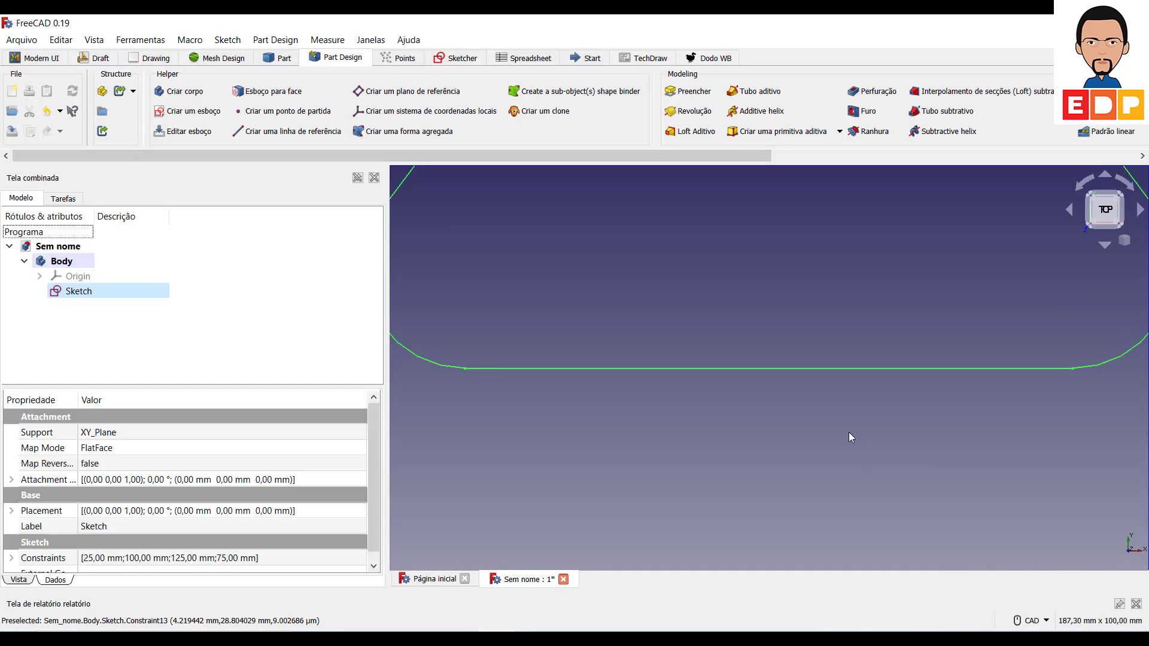
scroll(847, 436, "down", 2)
scroll(850, 437, "down", 2)
middle_click_drag(857, 438, 836, 476)
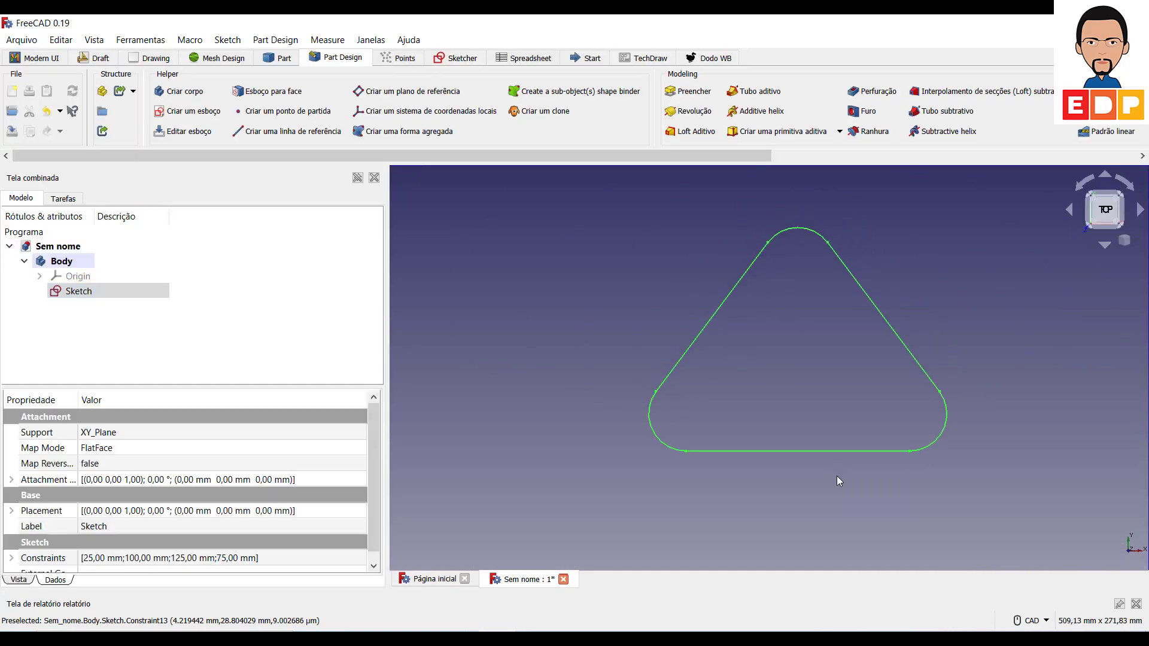
left_click(690, 97)
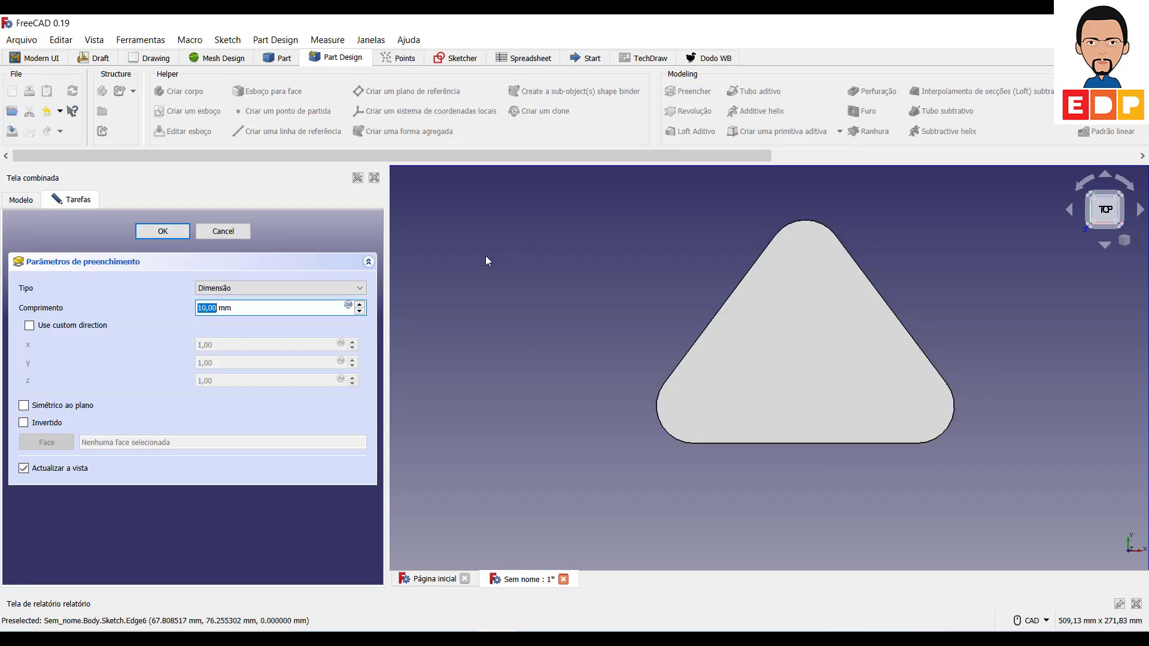
type("30")
key("Return")
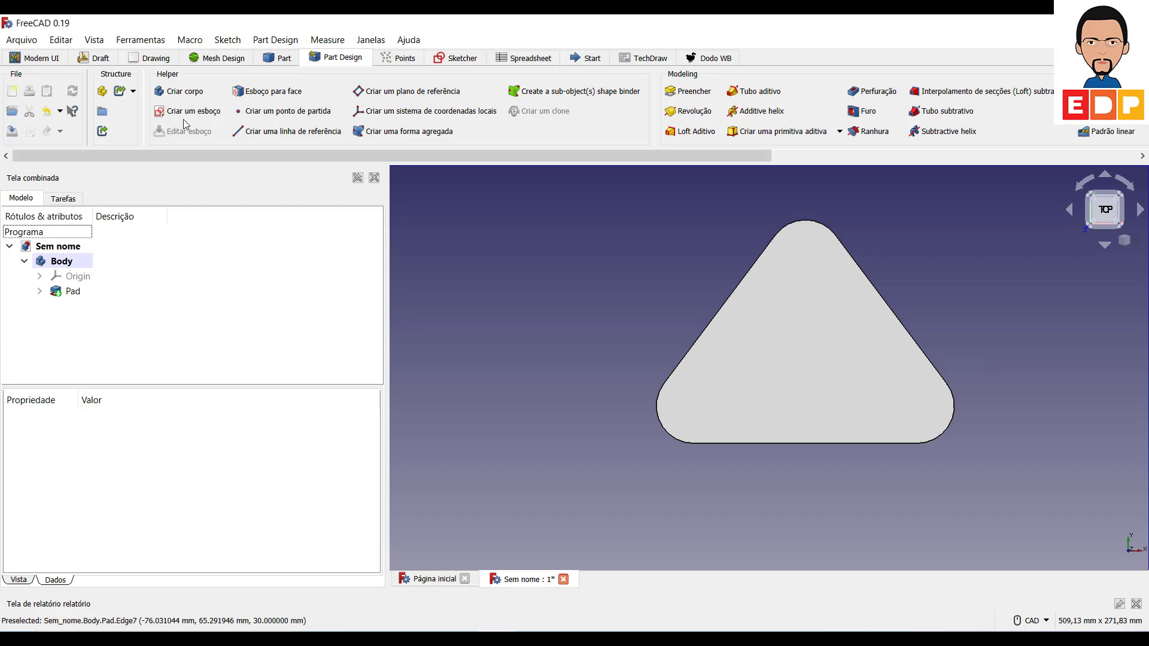
left_click(771, 346)
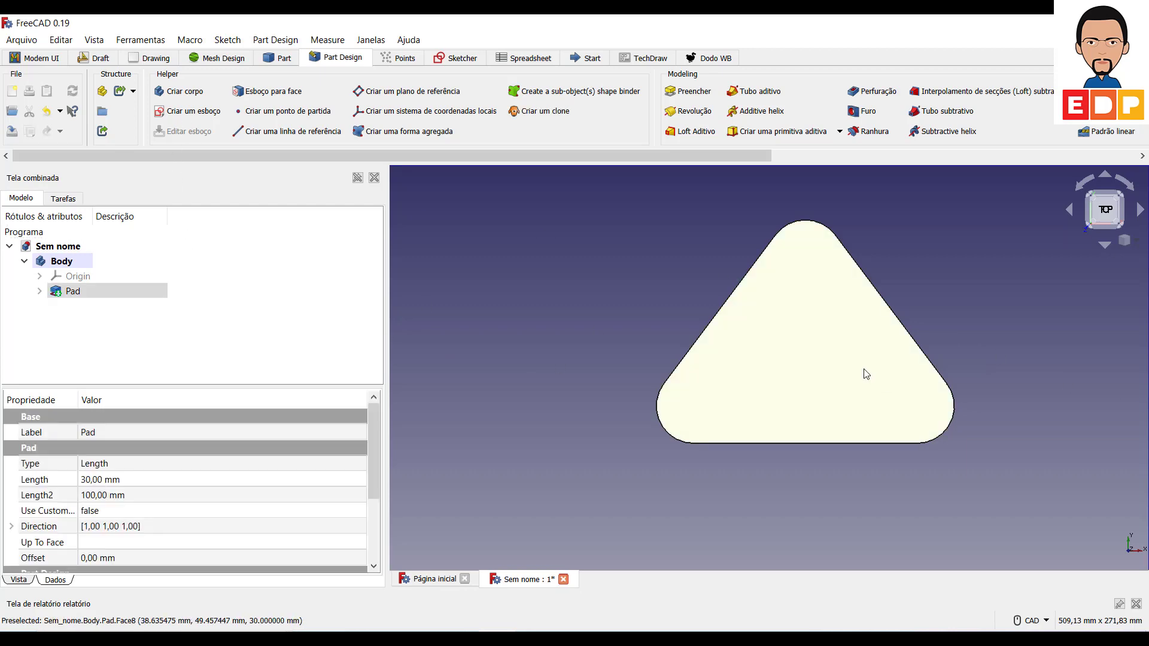
Open a sketch on the pad's top face, linking the three corner arcs as external geometry.
left_click(162, 112)
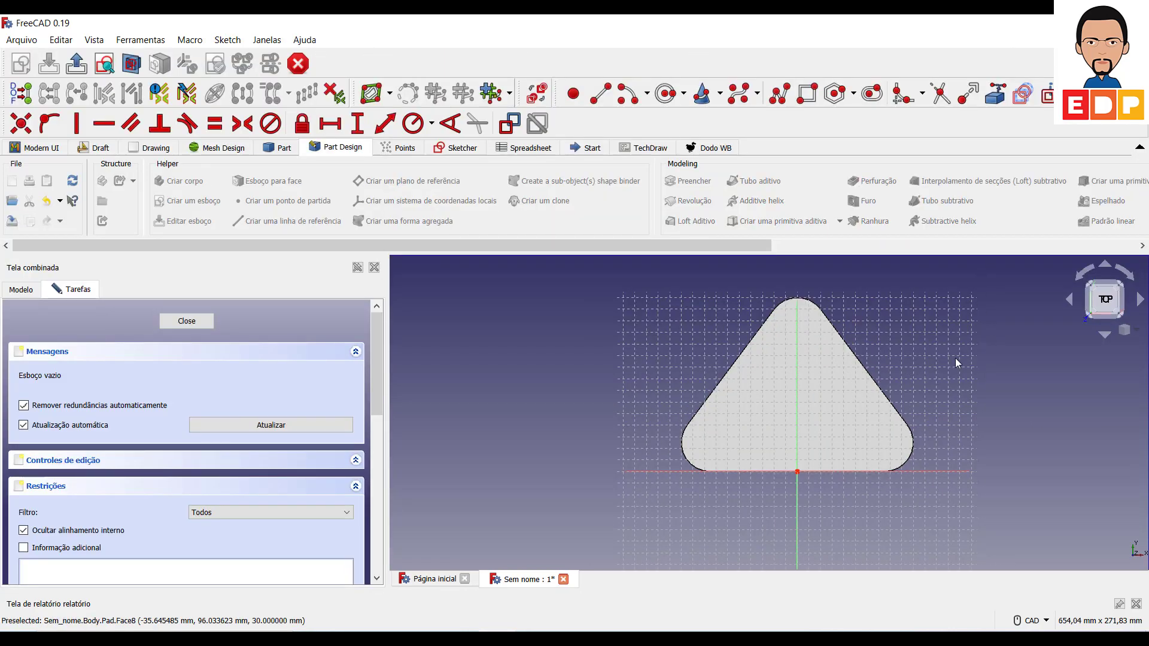
left_click(994, 102)
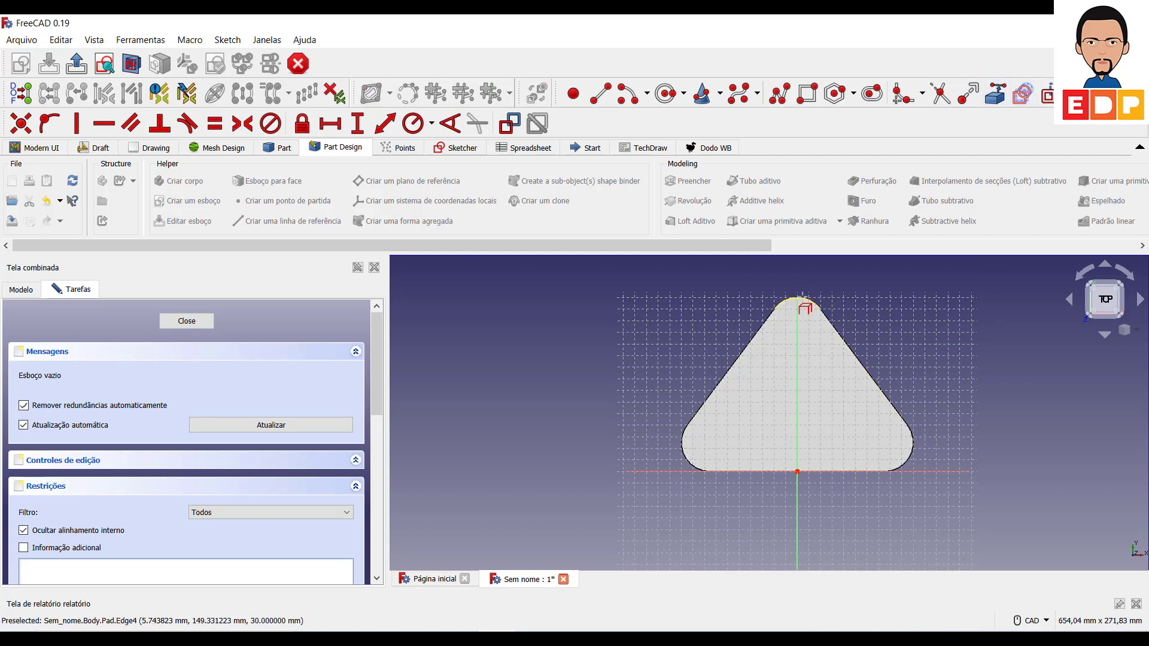
left_click(802, 302)
left_click(910, 452)
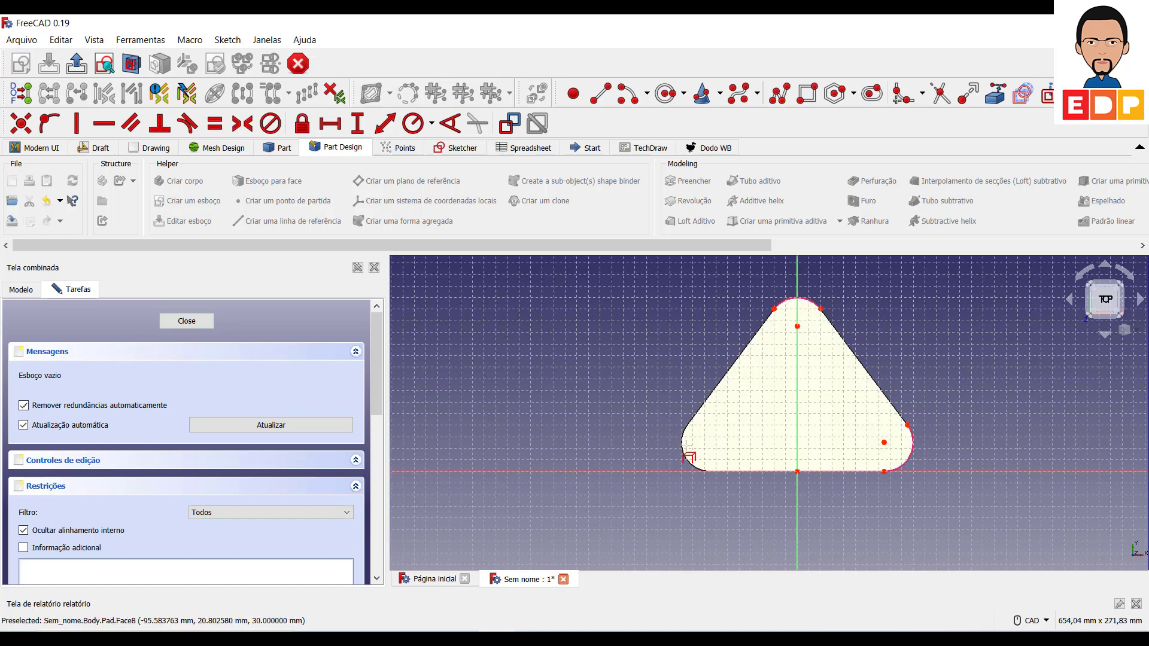
left_click(684, 455)
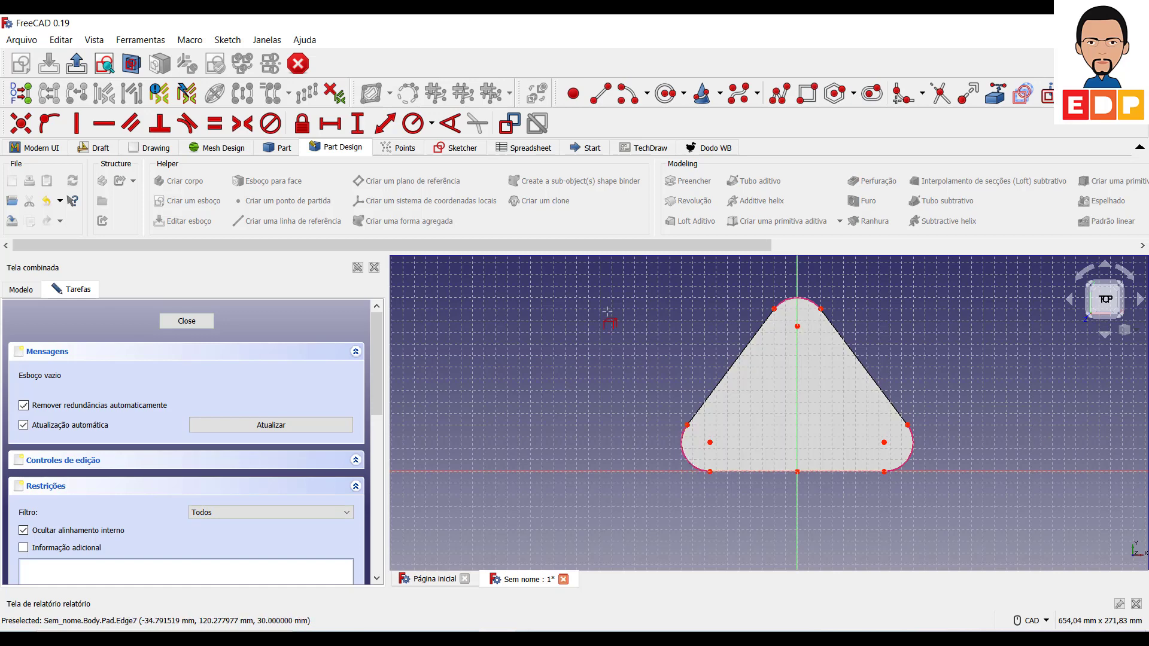
Draw three hole circles near the lower-left, apex and lower-right corners.
left_click(665, 94)
left_click(727, 429)
left_click(739, 415)
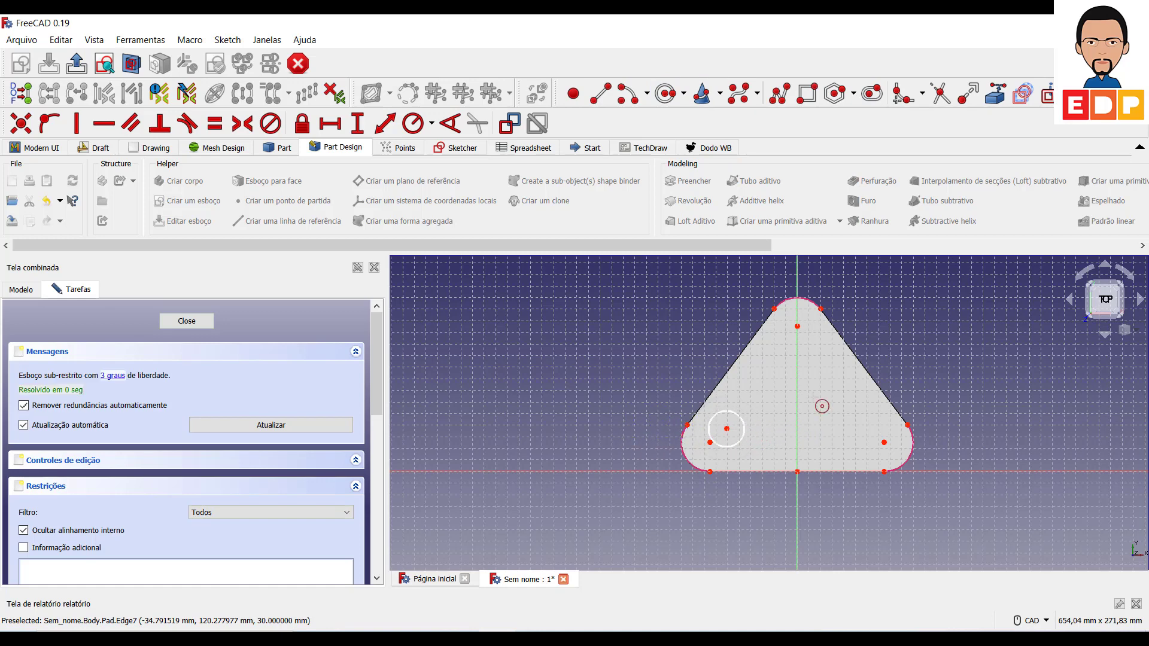
left_click(777, 344)
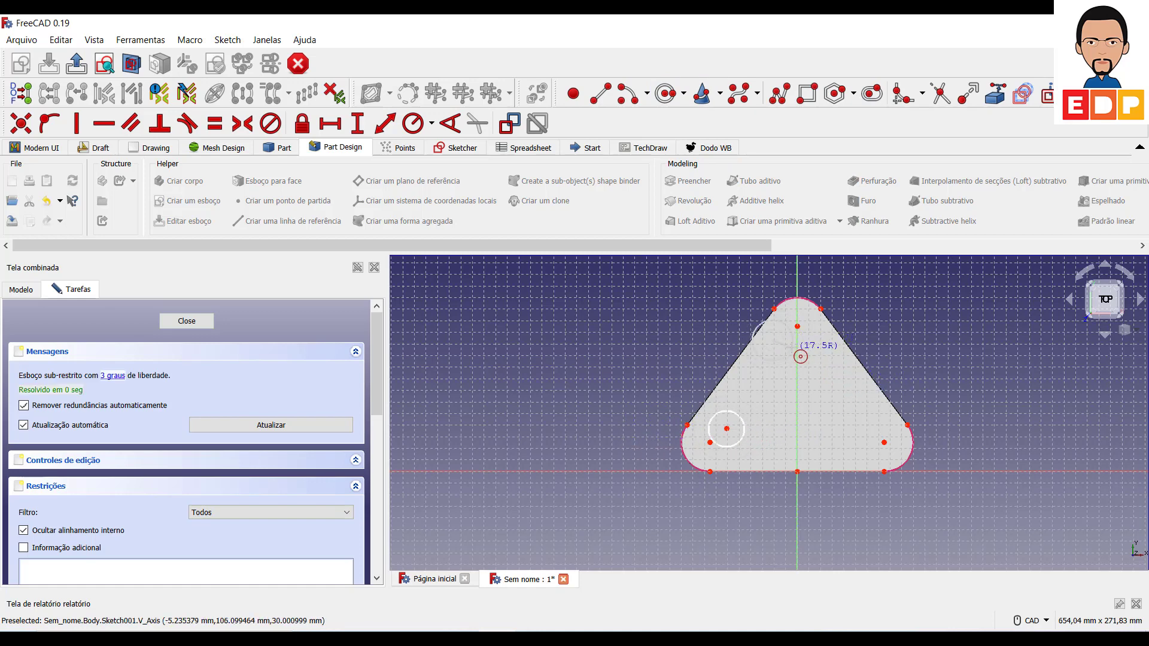
left_click(800, 356)
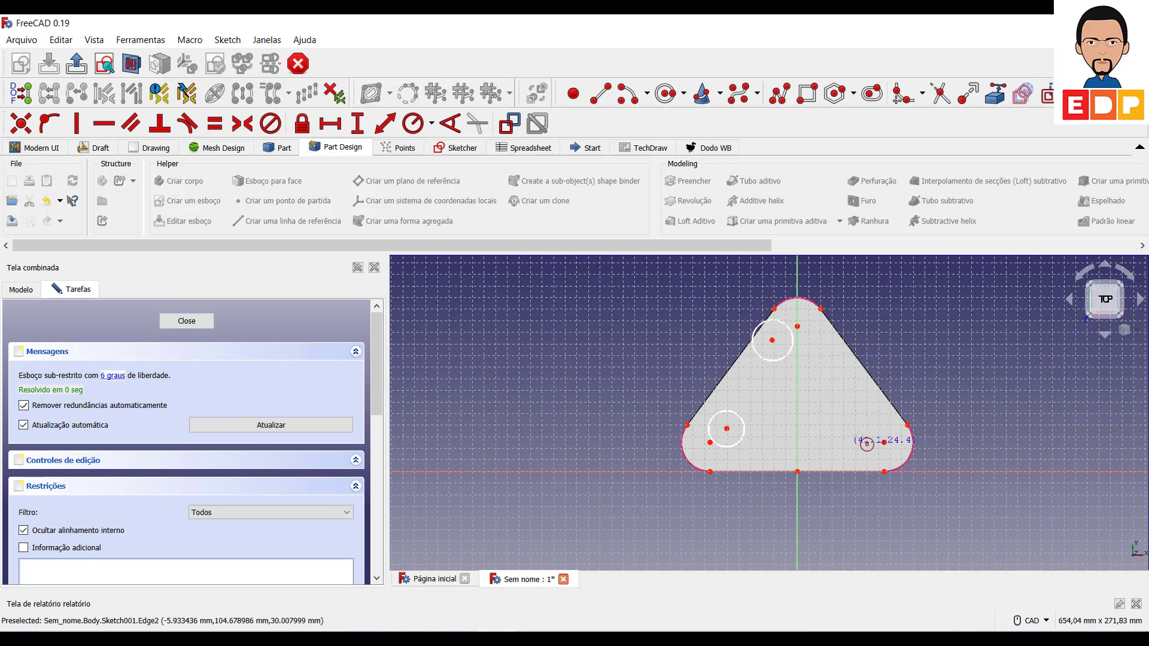
left_click(844, 443)
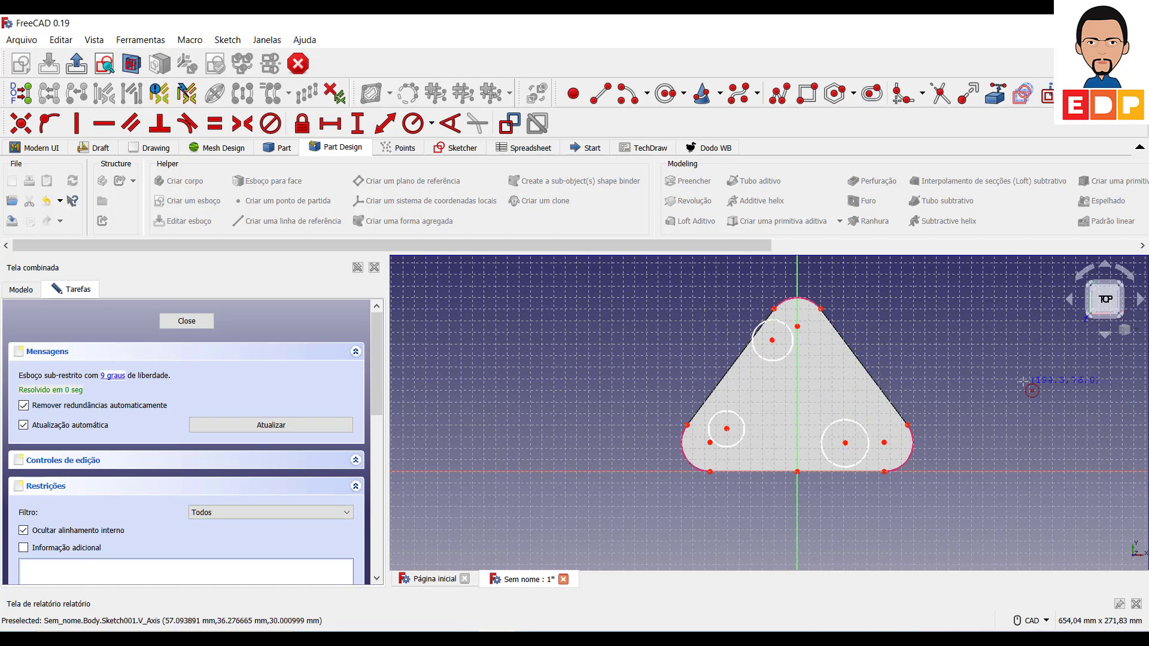
right_click(1032, 390)
Select the lower-right, lower-left and top circles together.
left_click(866, 456)
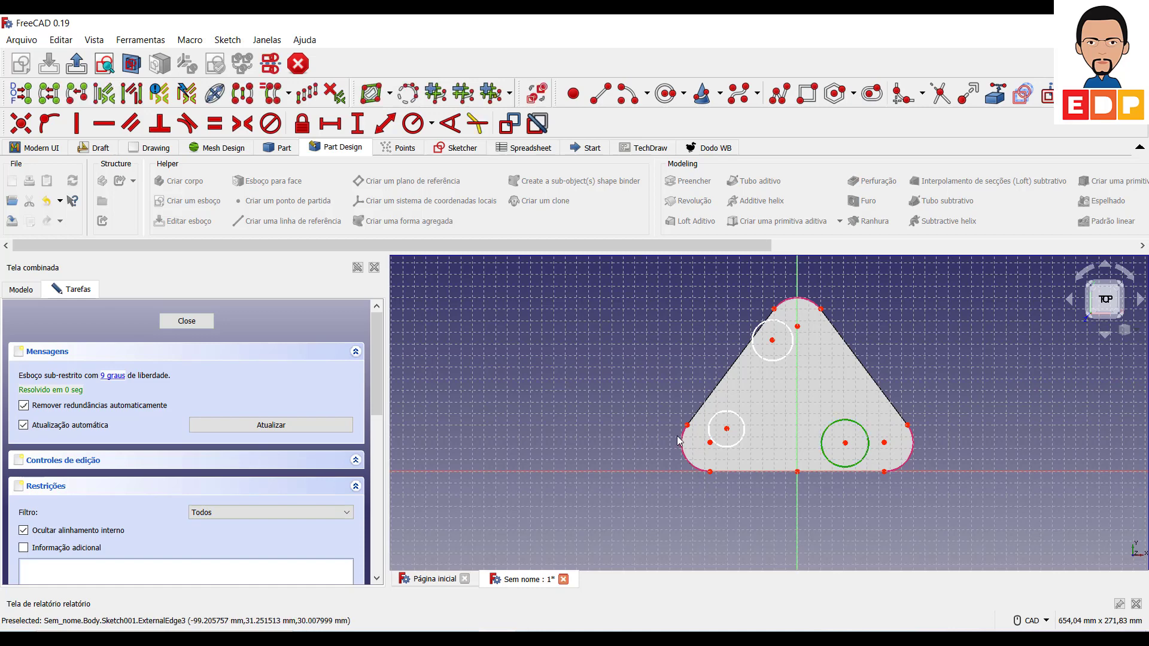
left_click(731, 447)
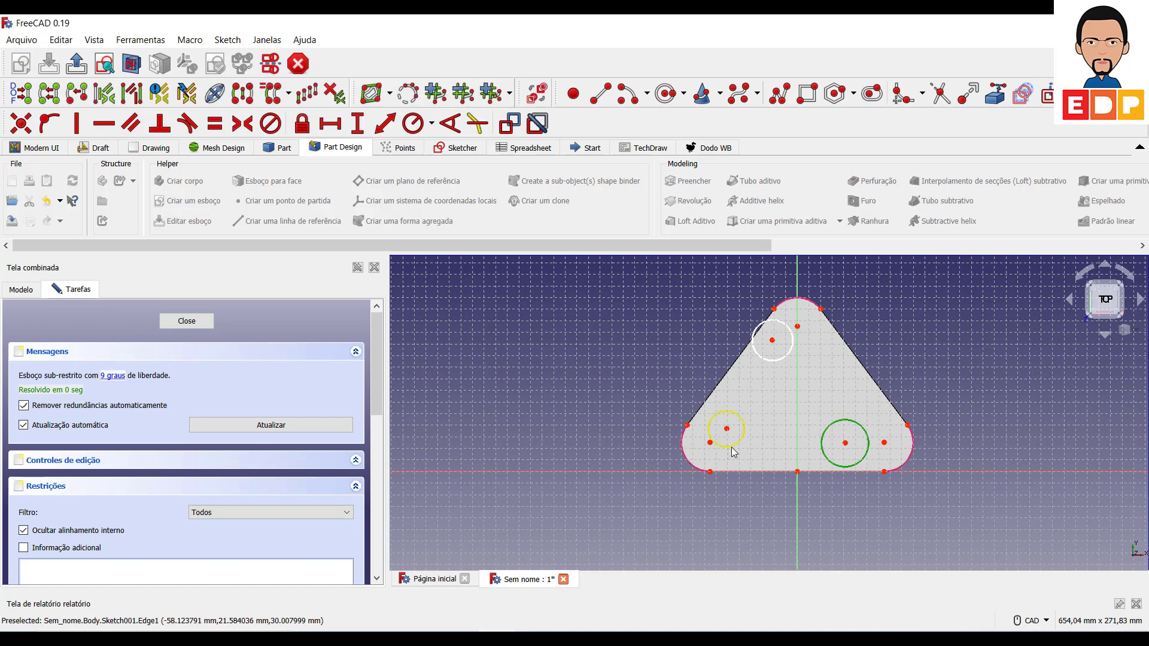
left_click(783, 358)
Make the three circles equal and centre the top circle on its corner arc.
left_click(215, 124)
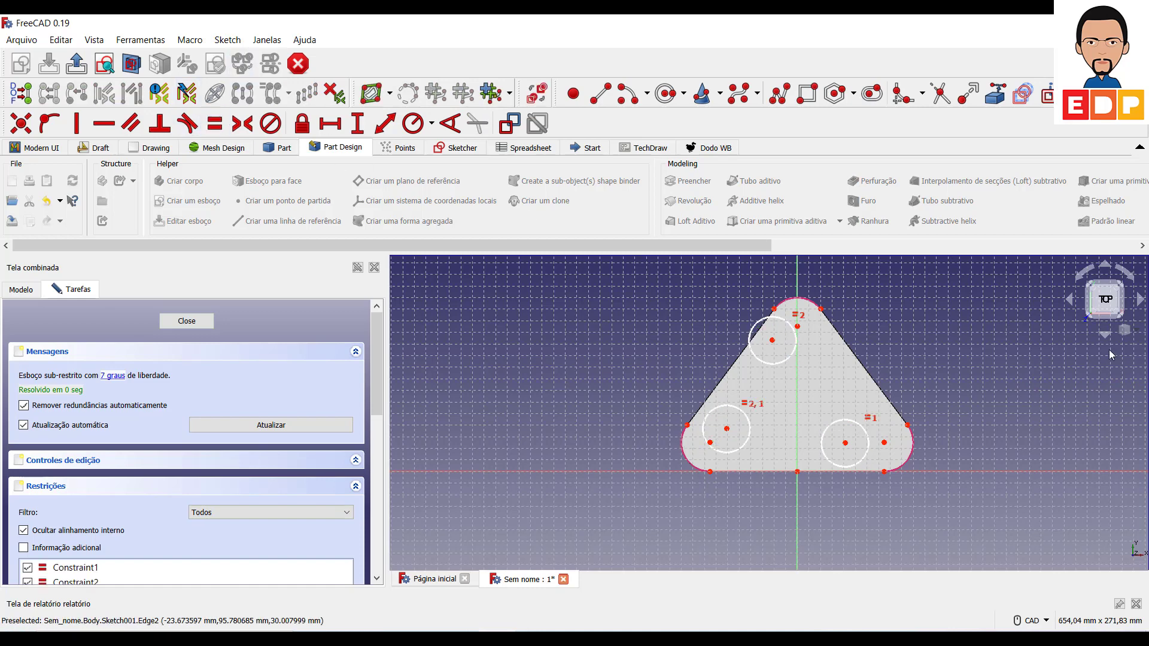
left_click(772, 340)
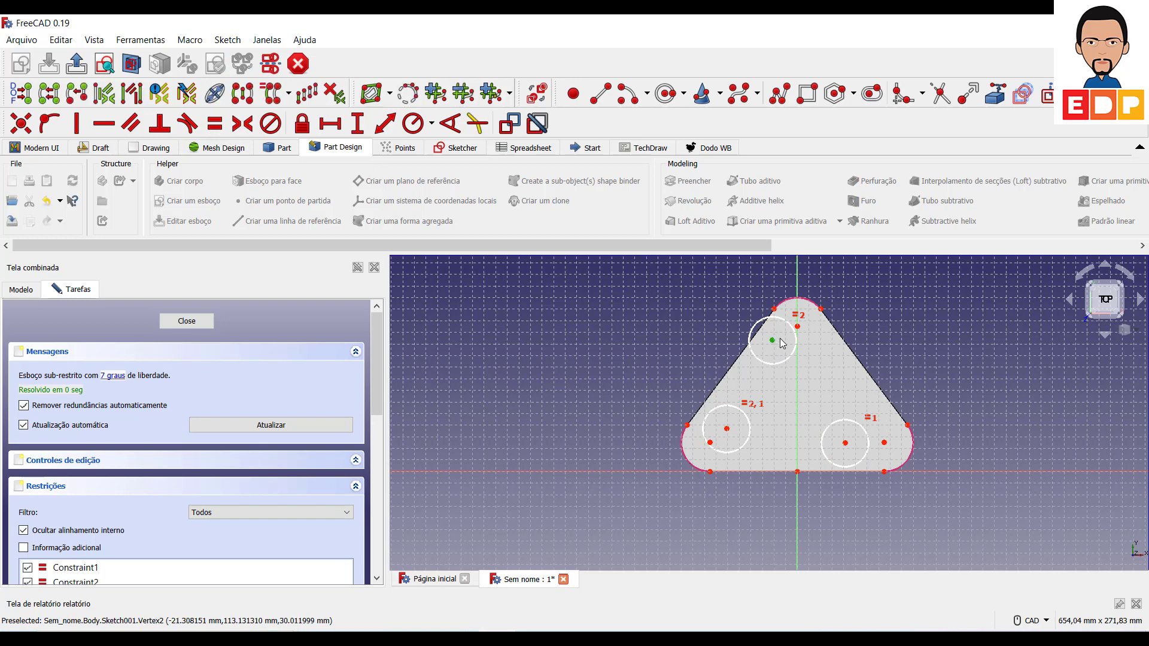
left_click(797, 327)
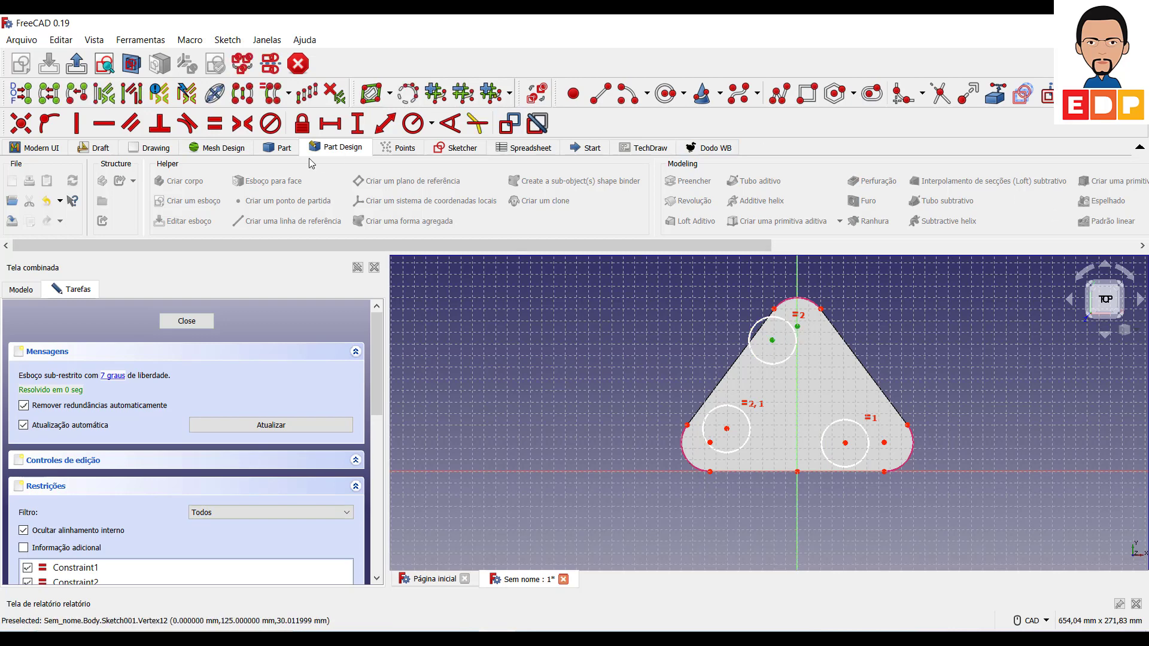
left_click(21, 123)
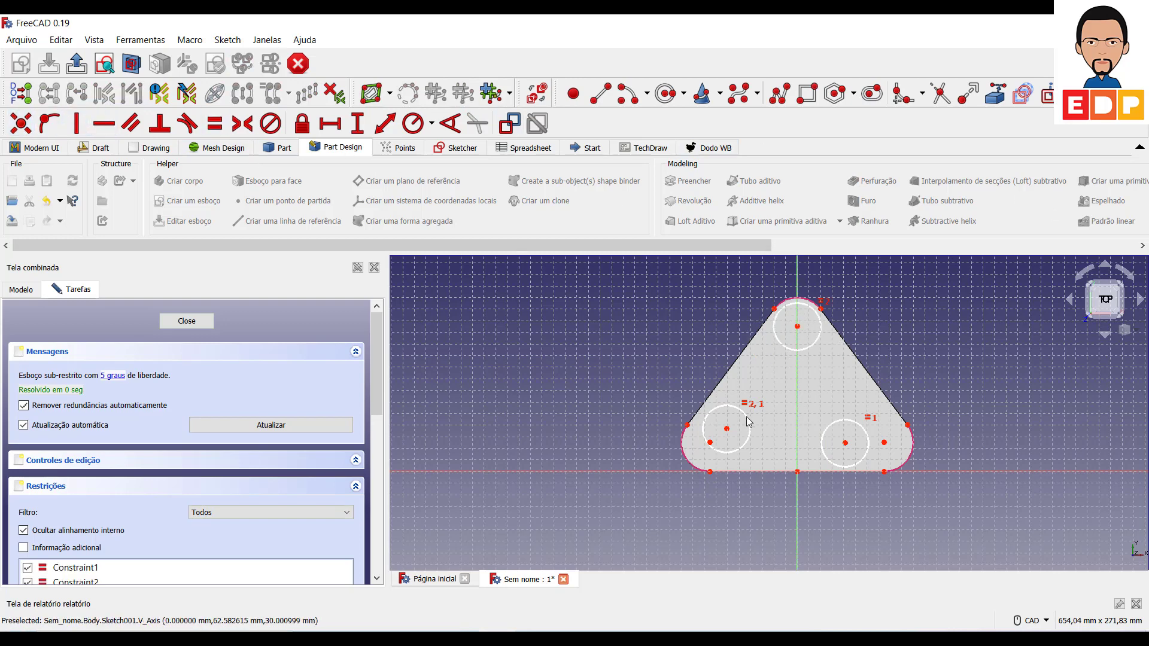
Centre the left and right circles on their corner arcs' centres with Coincident constraints.
left_click(727, 429)
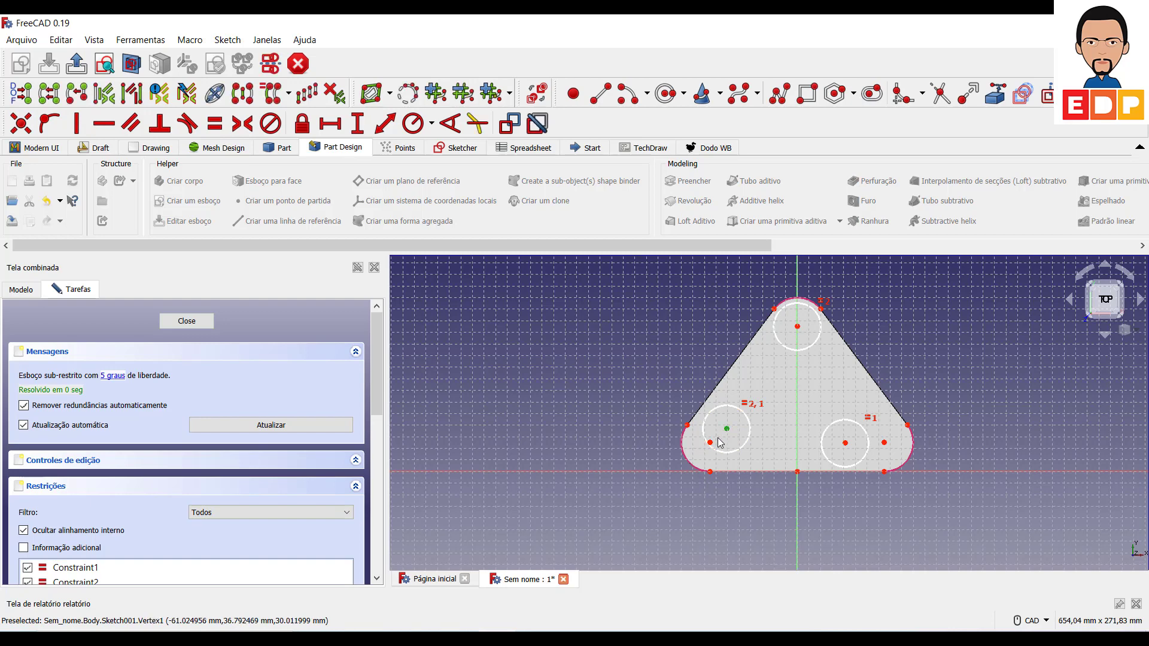
left_click(710, 443)
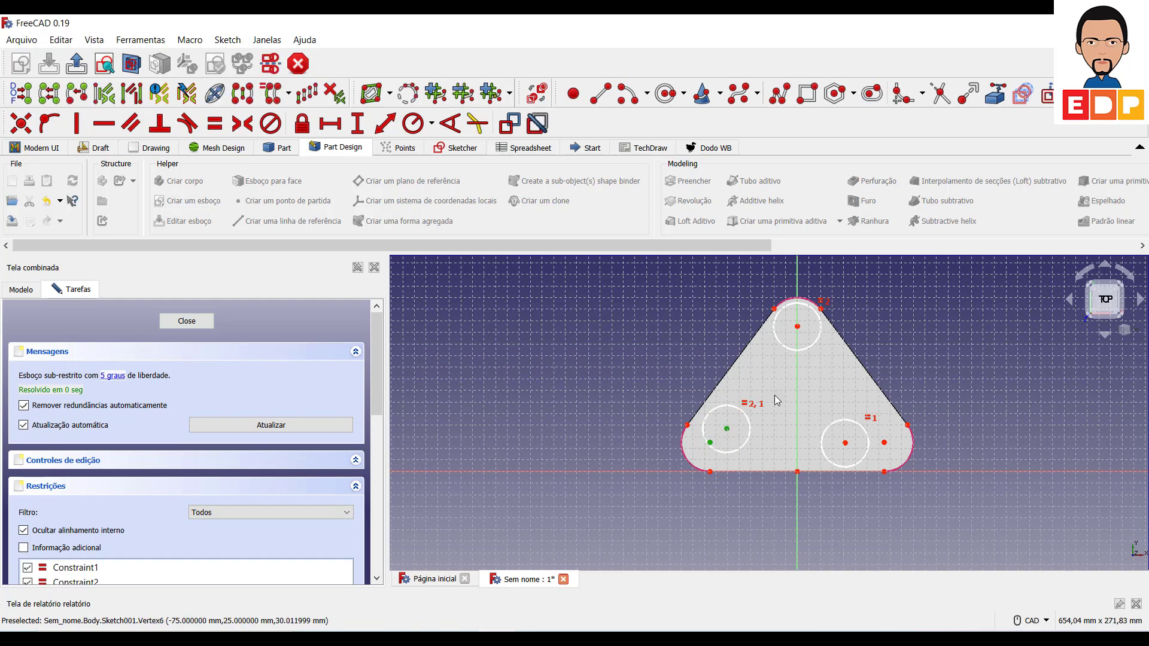
left_click(21, 123)
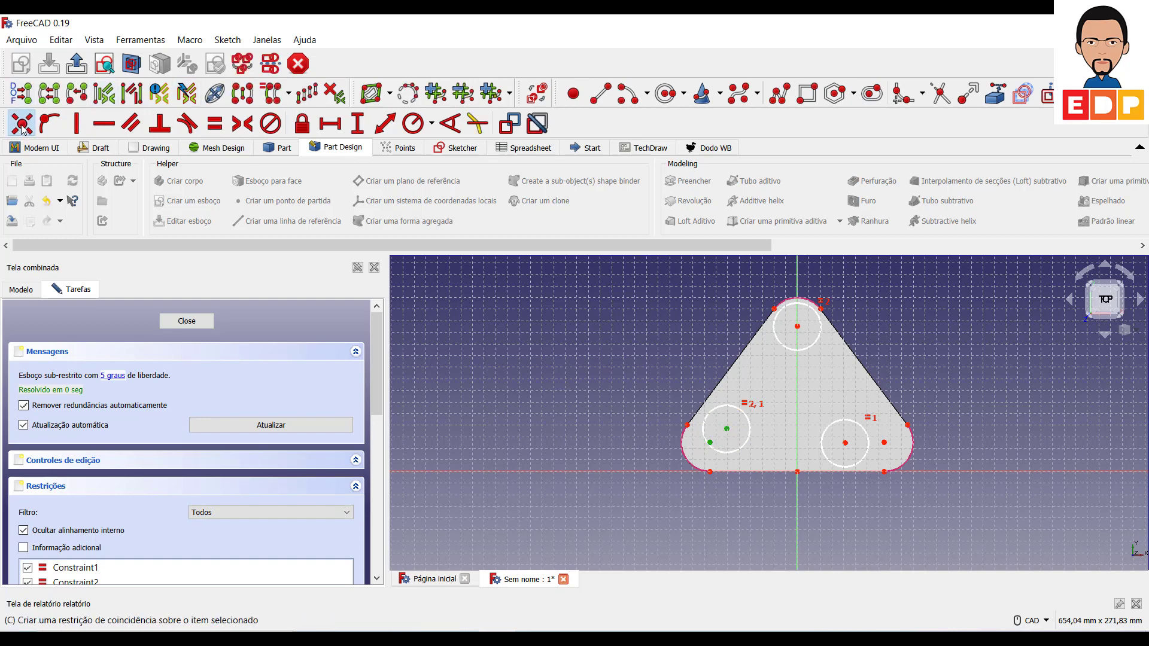
left_click(845, 443)
left_click(883, 443)
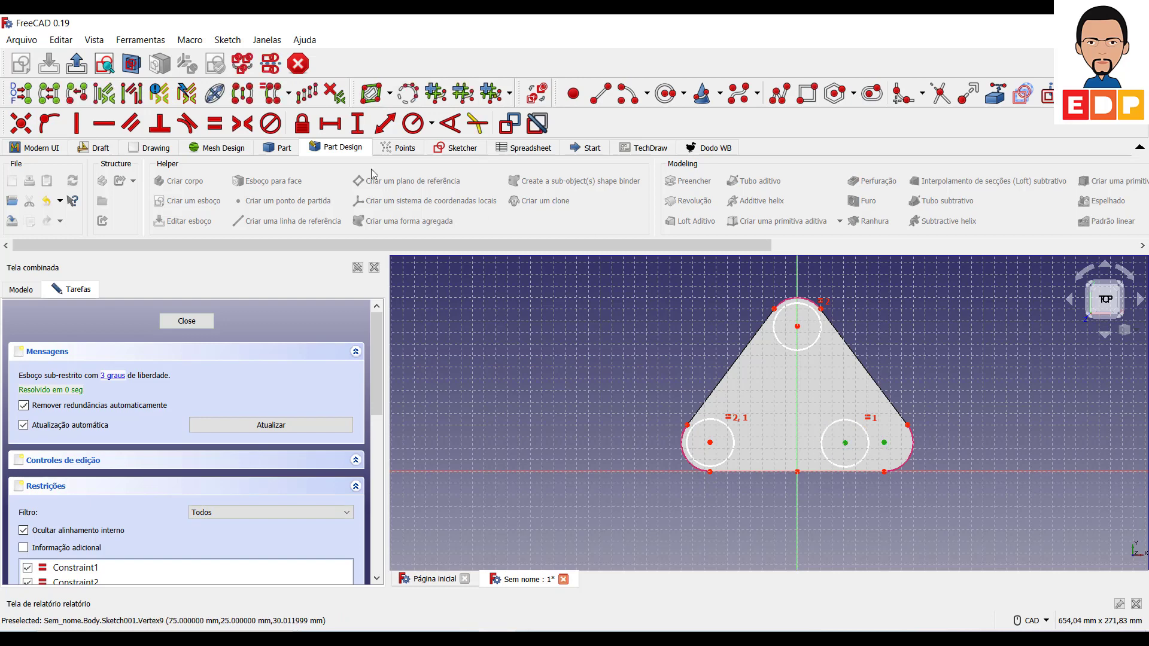
left_click(21, 123)
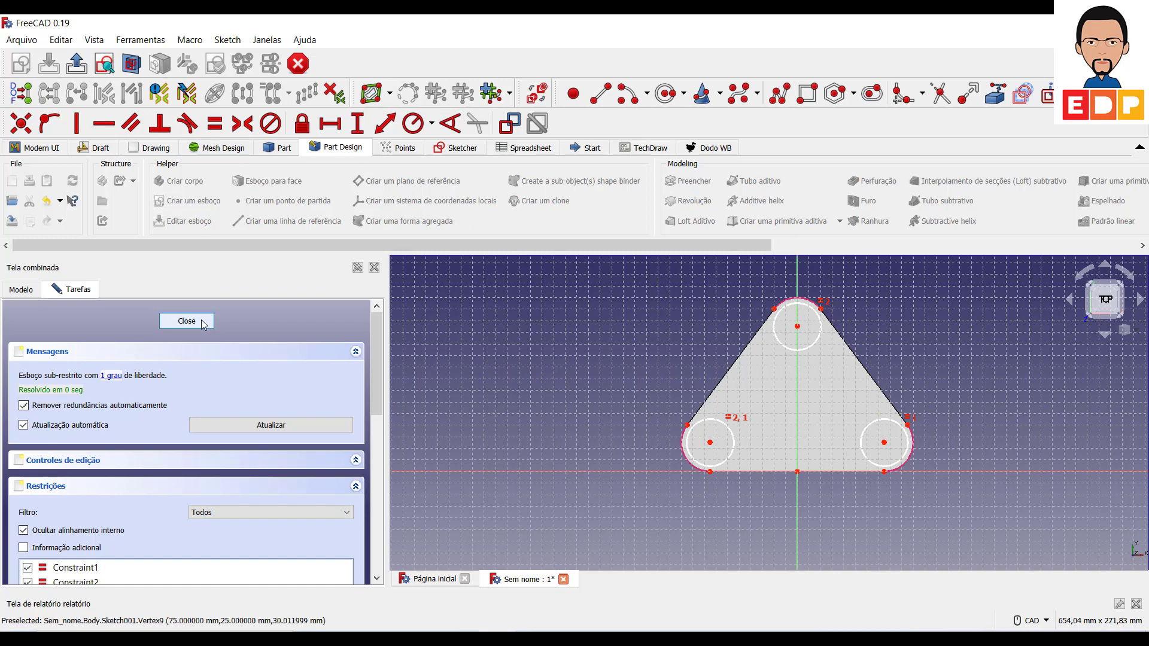
Give the lower-left circle a 25 mm diameter constraint and close the sketch.
left_click(712, 466)
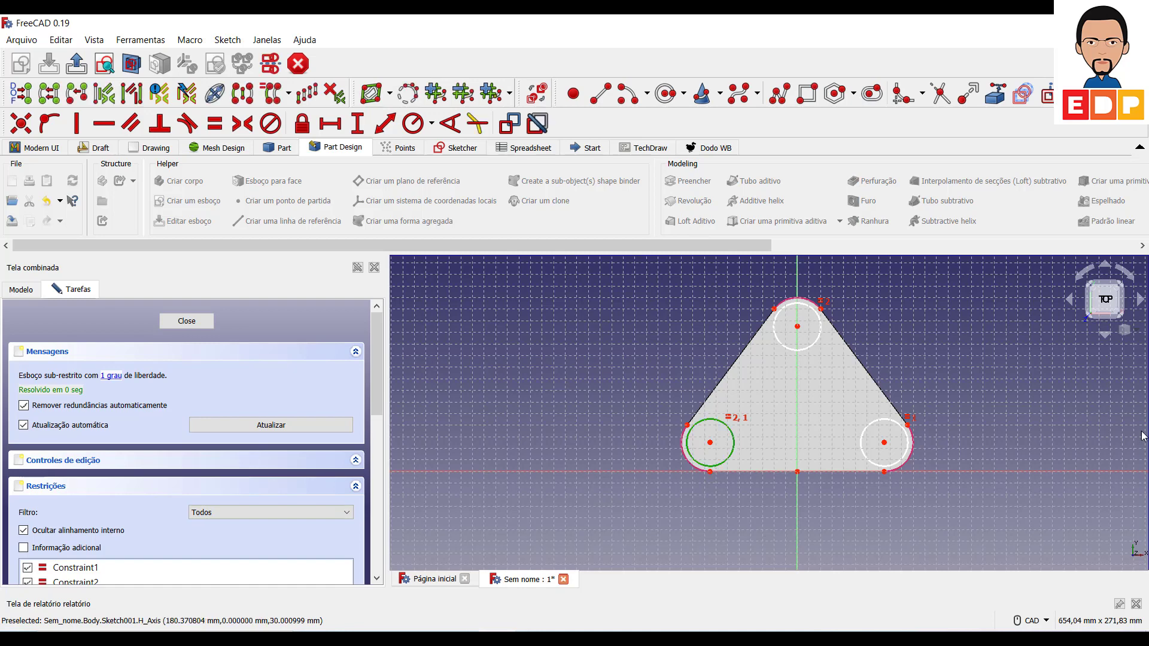
left_click(430, 125)
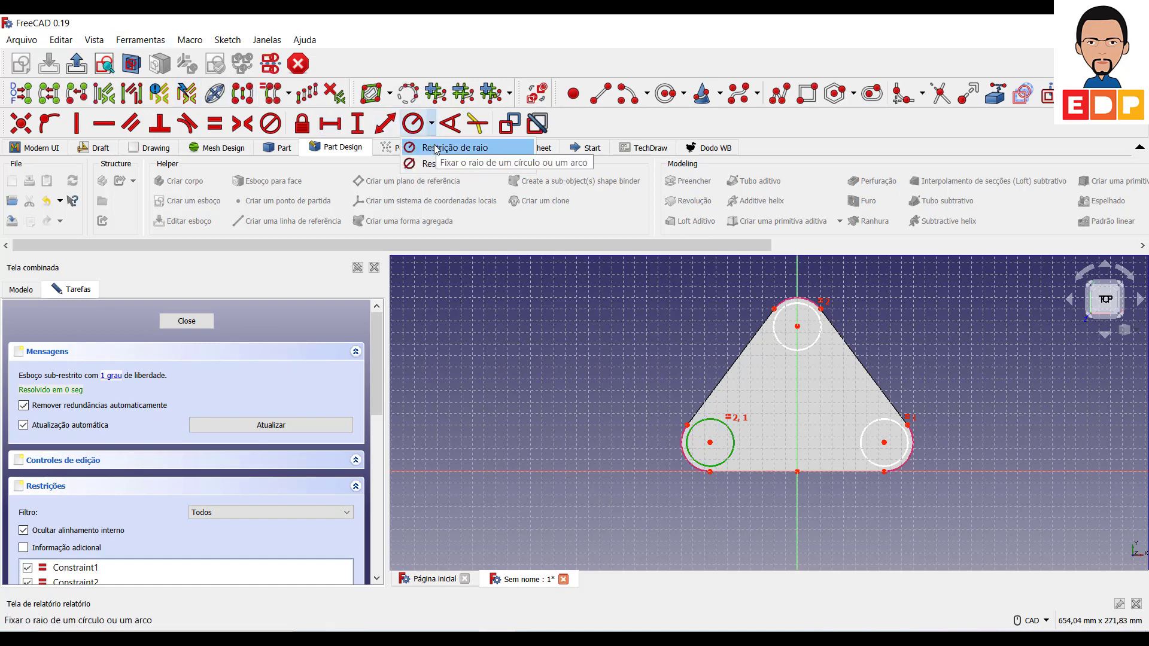
left_click(461, 161)
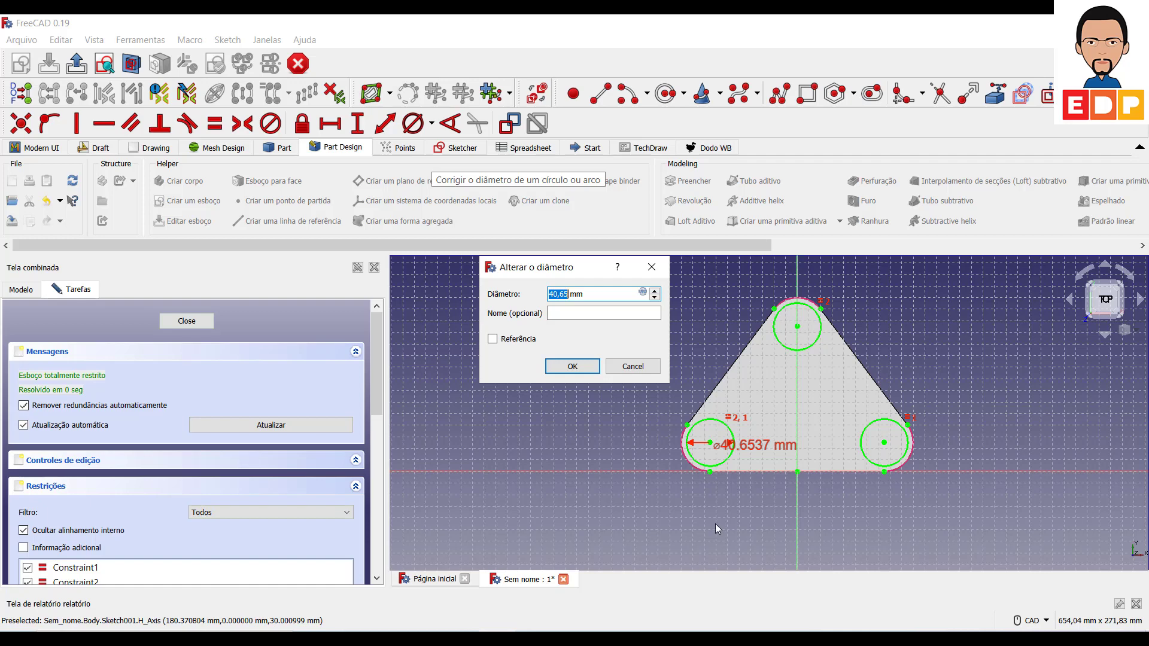
type("2")
key("Return")
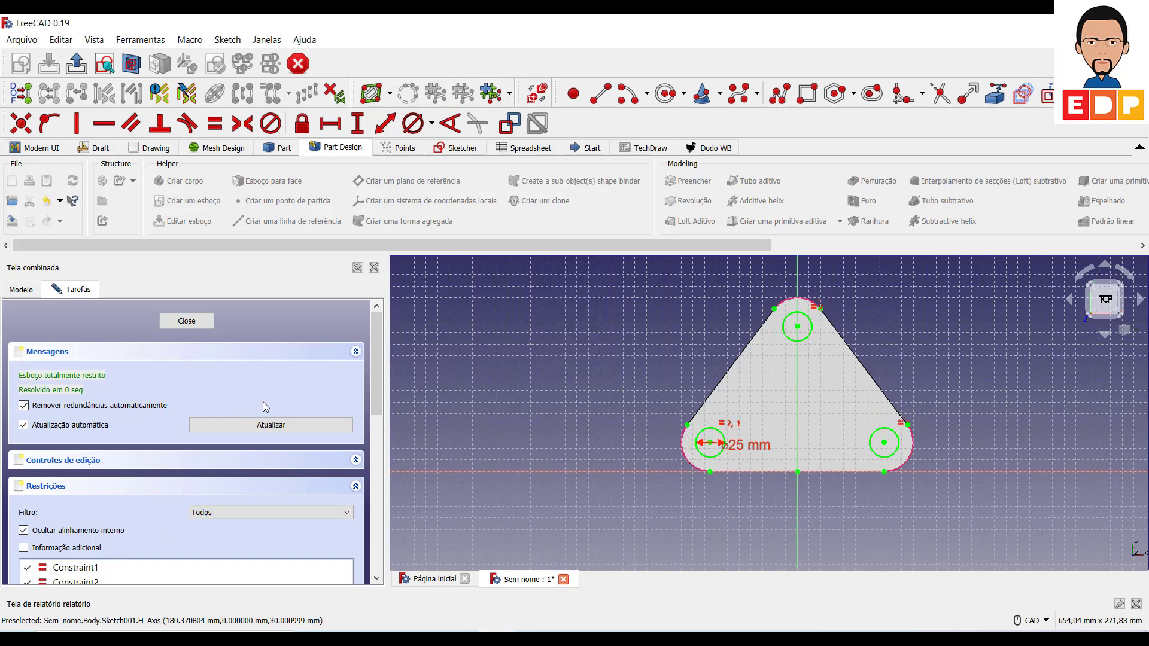
left_click(186, 321)
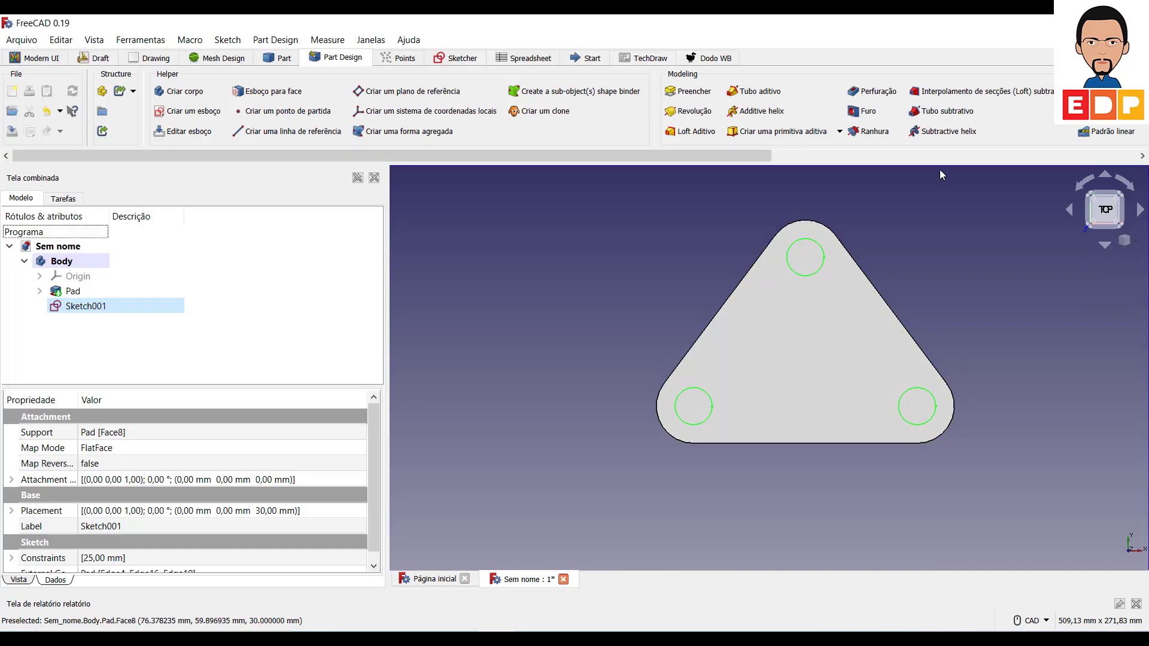
Create a Hole feature from the sketch circles with a 25 mm diameter.
left_click(852, 114)
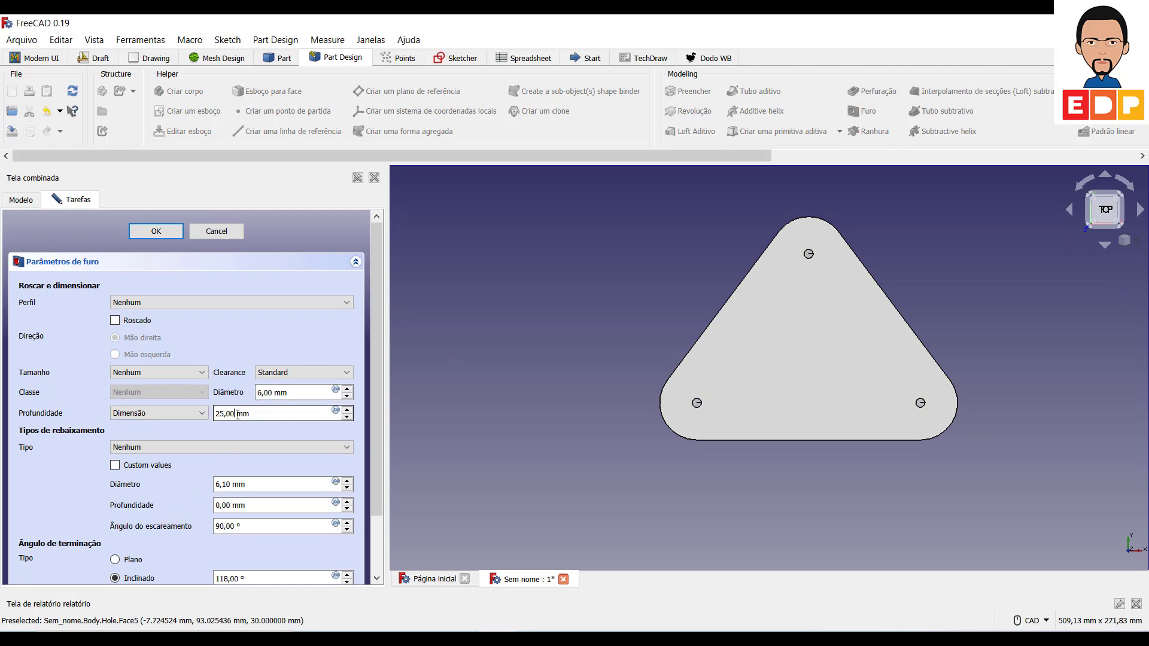
scroll(835, 349, "up", 3)
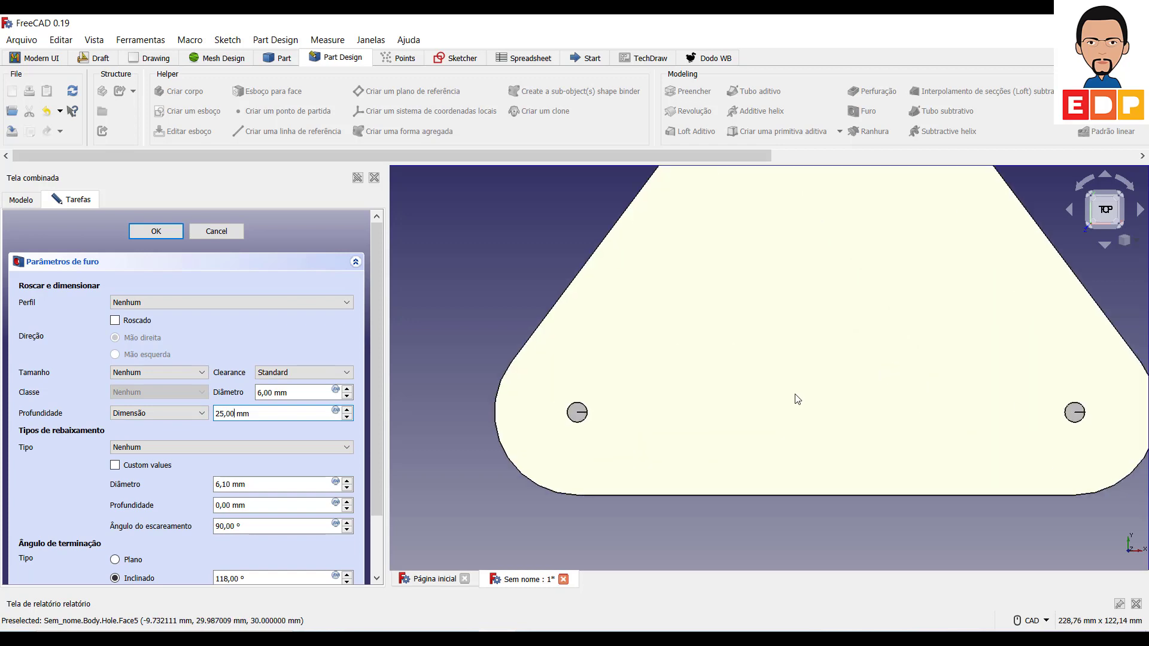
scroll(788, 402, "down", 3)
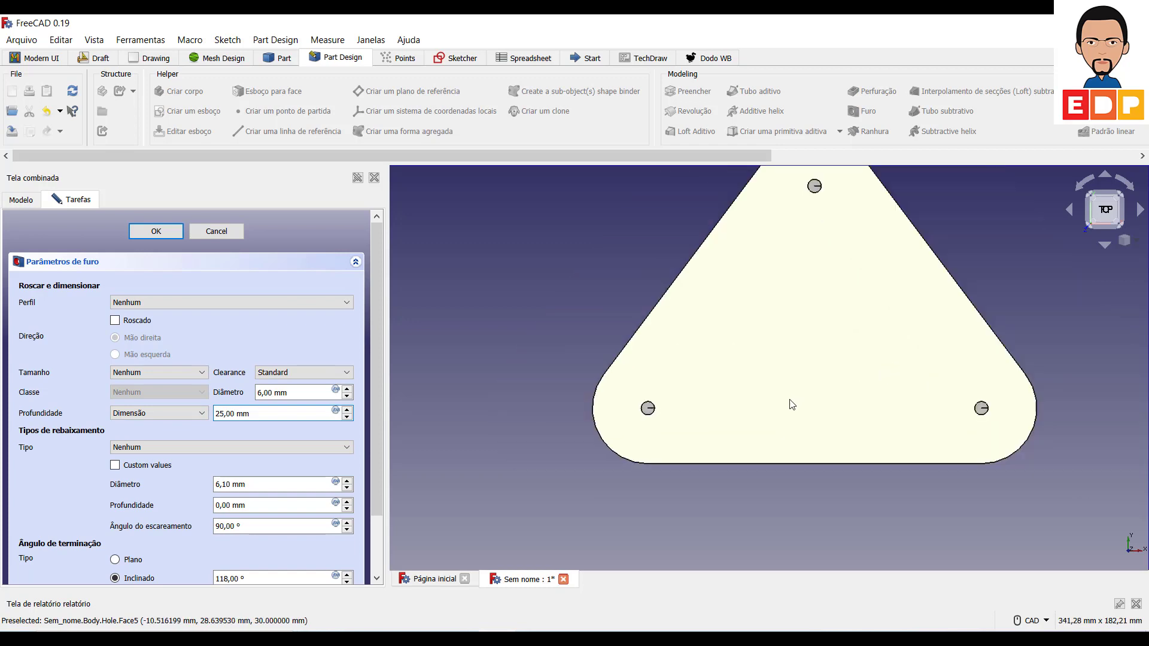
left_click(272, 393)
double_click(267, 393)
type("25")
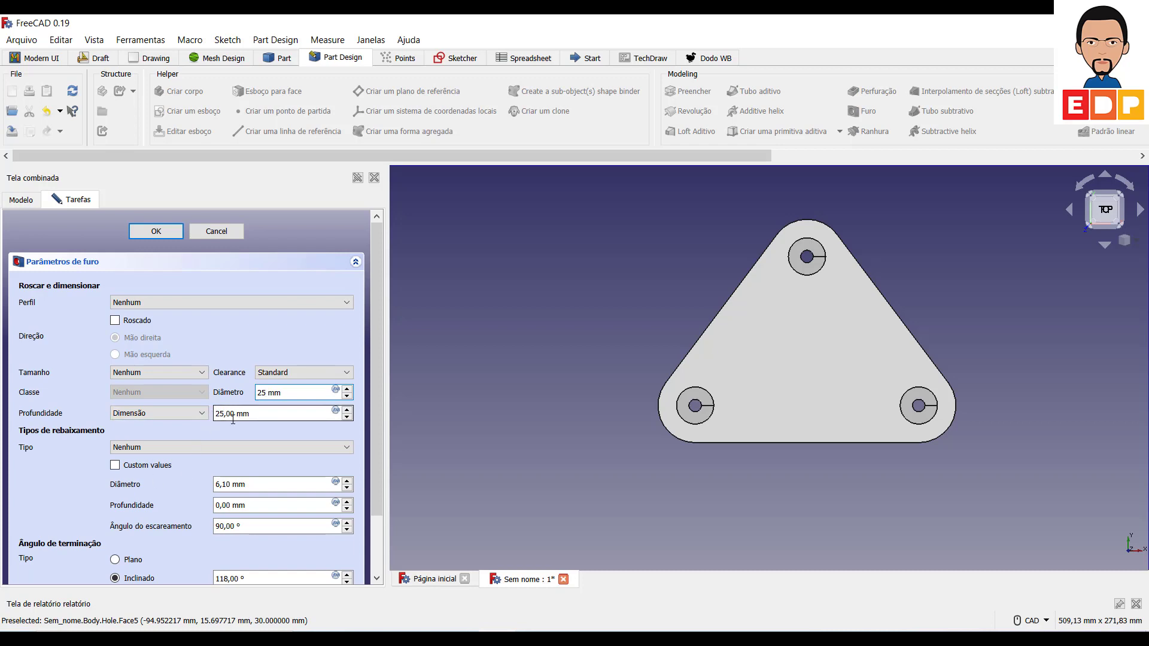
Set the hole depth to Atravessando tudo so the holes go through the plate.
left_click(1121, 192)
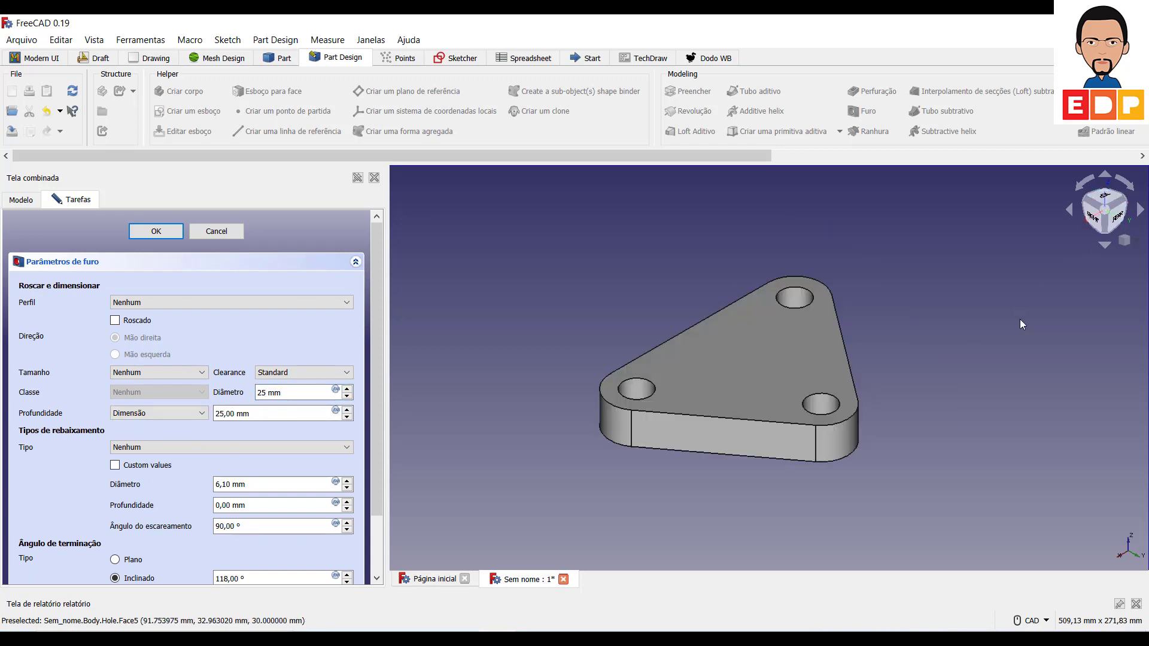
left_click(1107, 237)
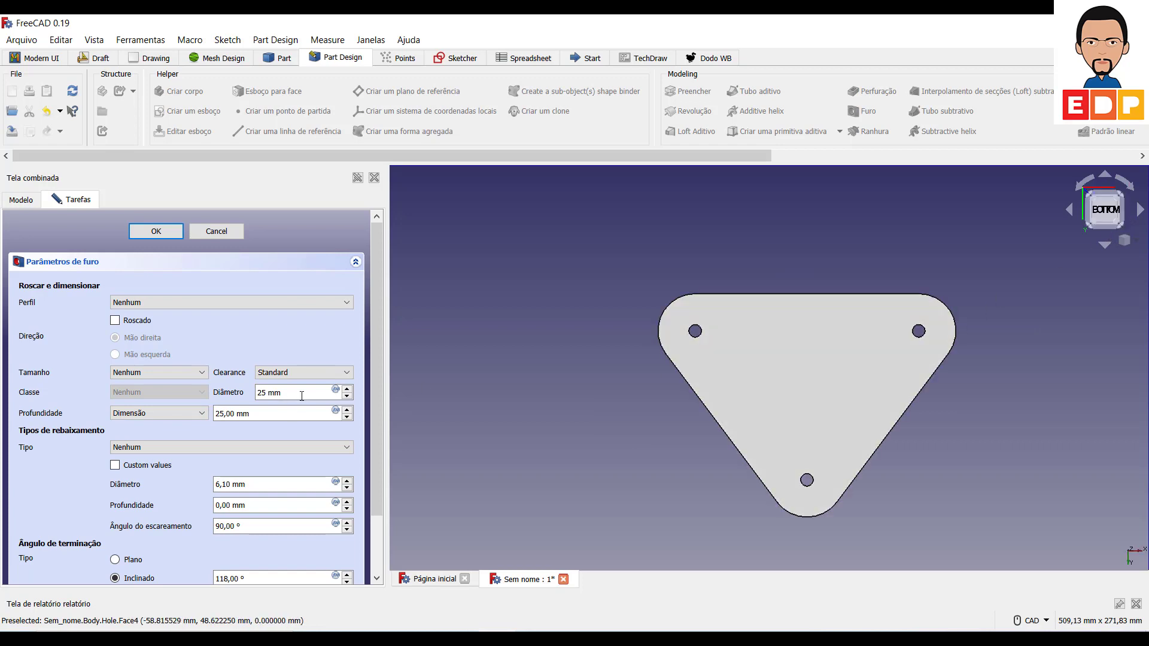
left_click(147, 413)
left_click(151, 434)
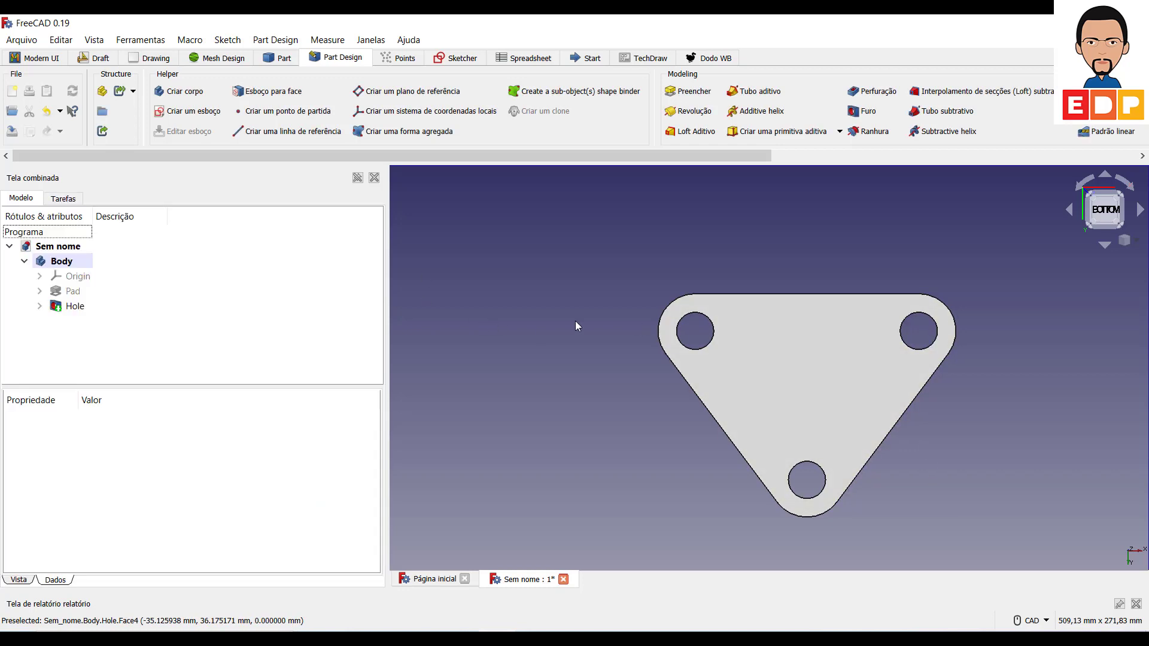
left_click(1122, 198)
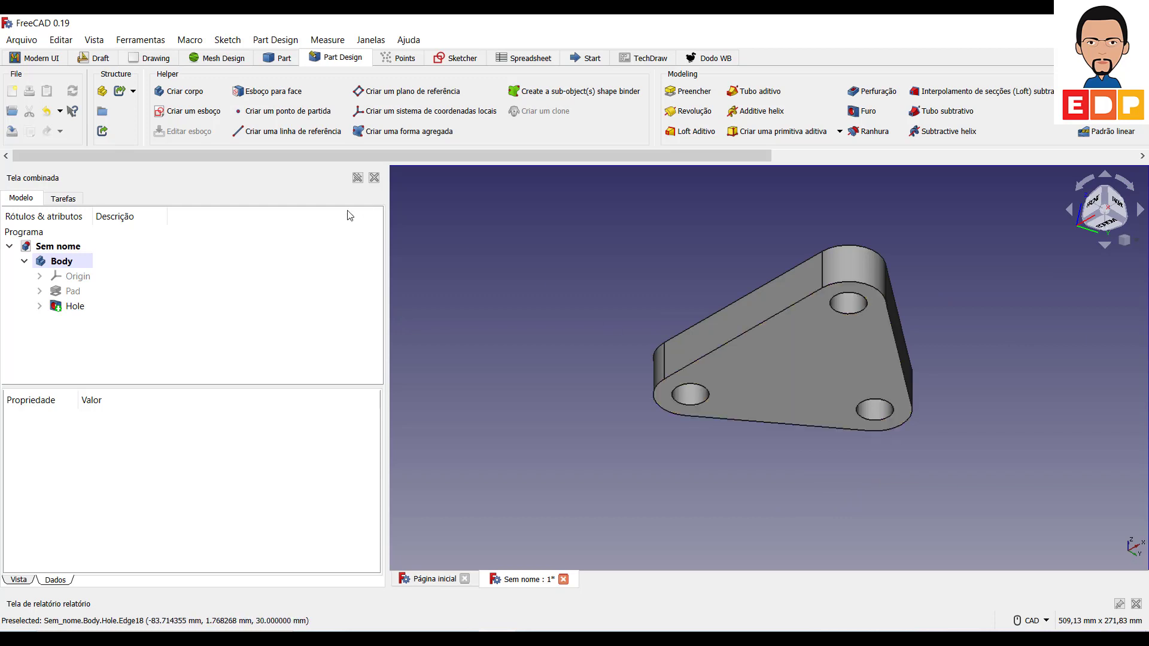
left_click(1108, 188)
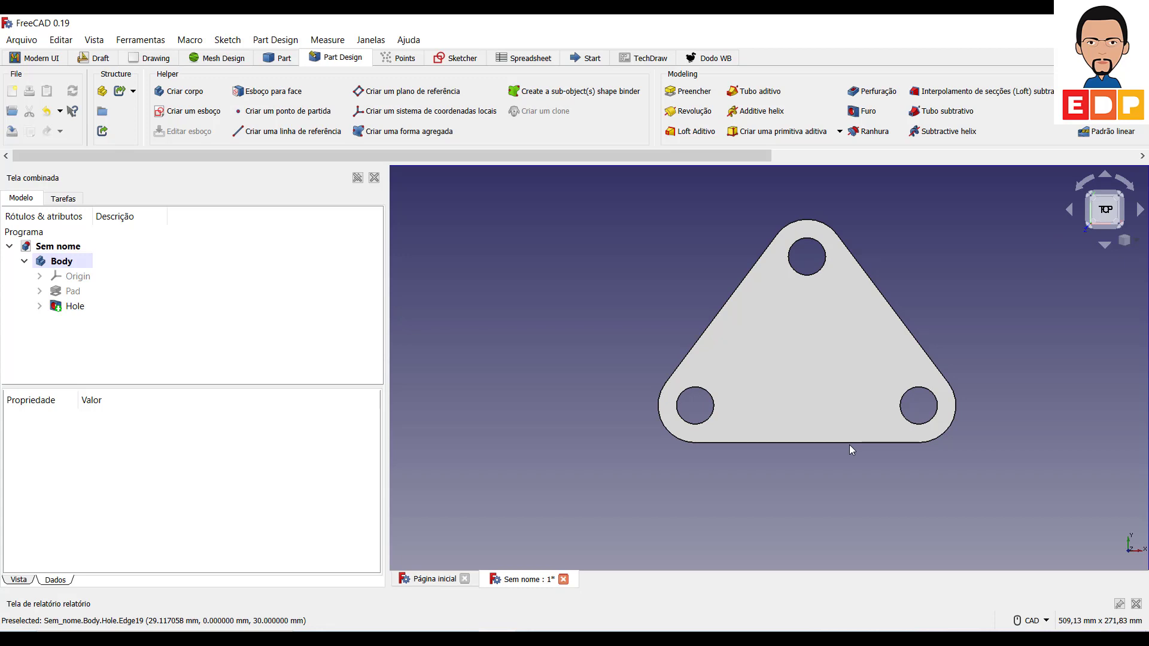
left_click(1120, 194)
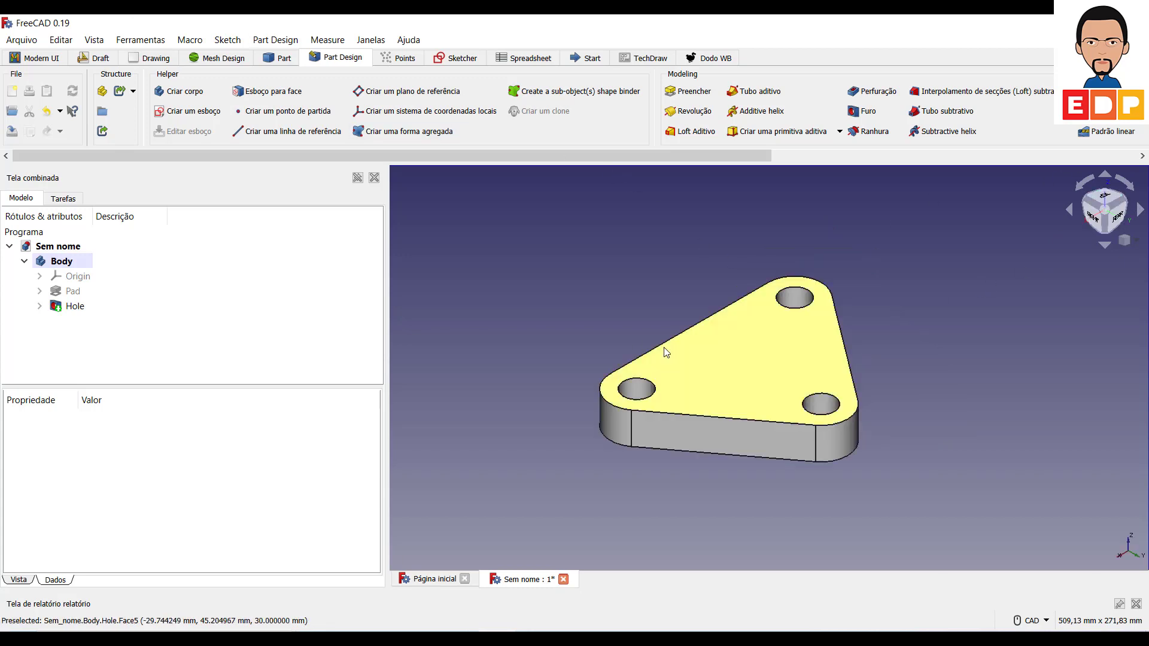
left_click(55, 262)
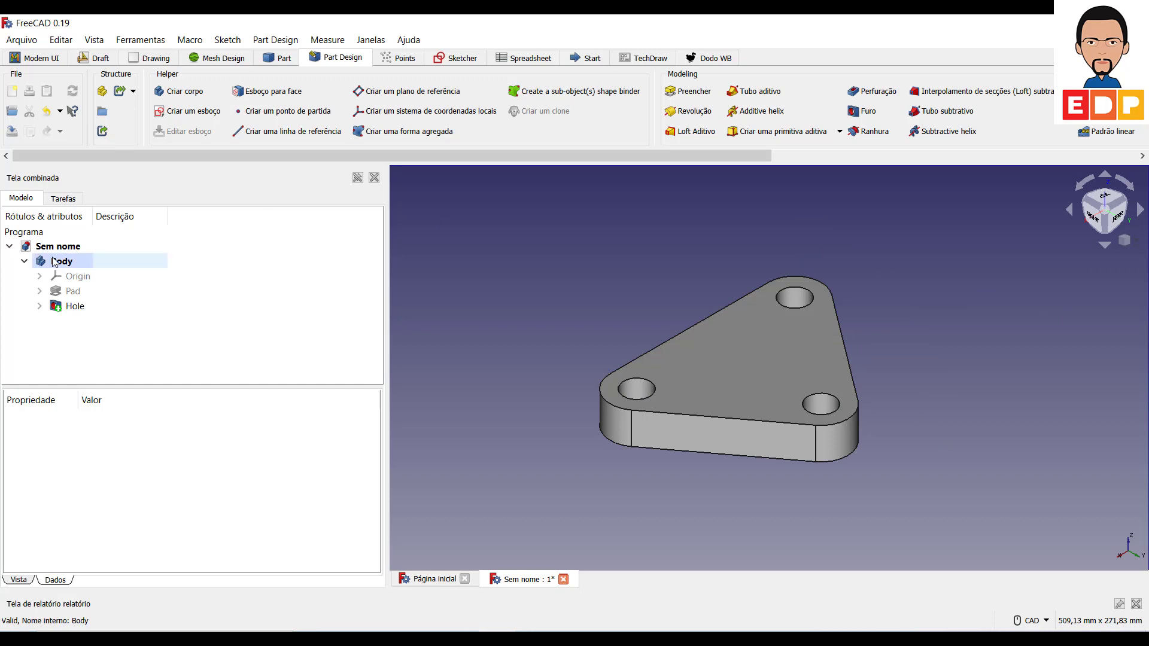
left_click(54, 262)
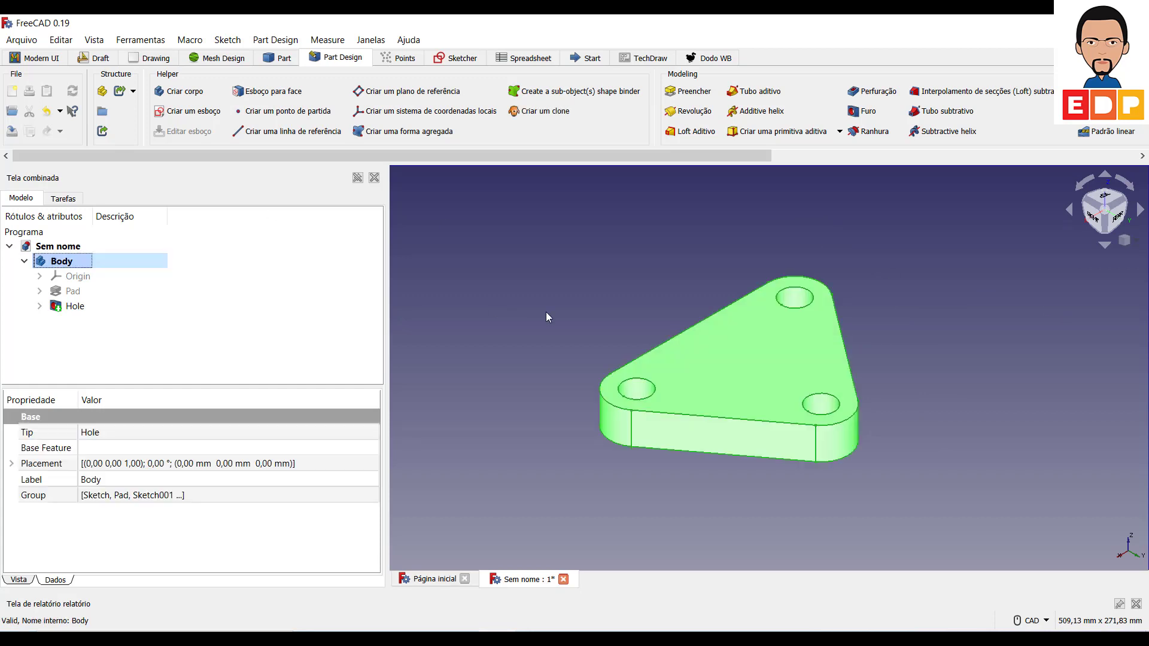
Set the Body's display material to Latão (brass).
key("ctrl+d")
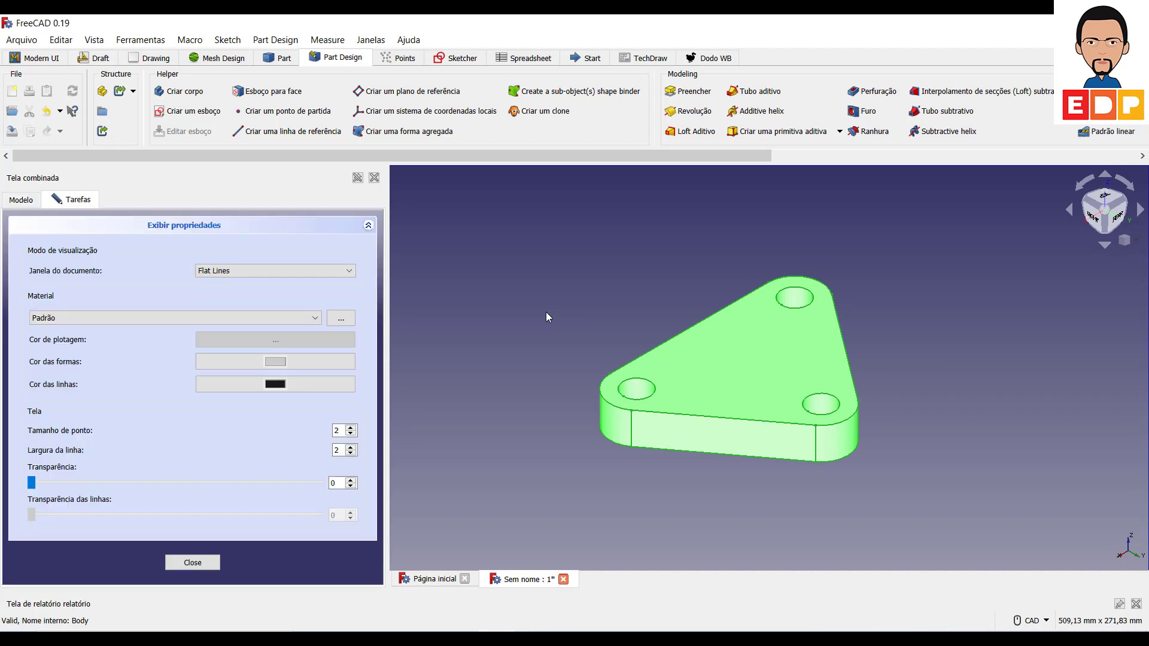
left_click(71, 317)
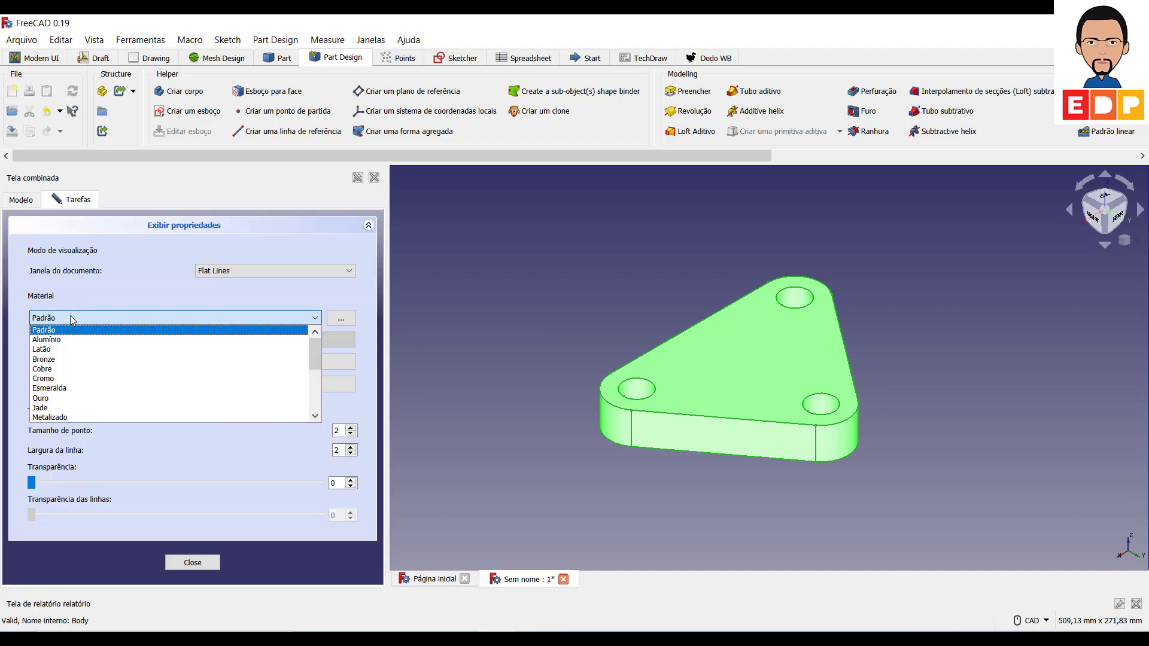
left_click(60, 351)
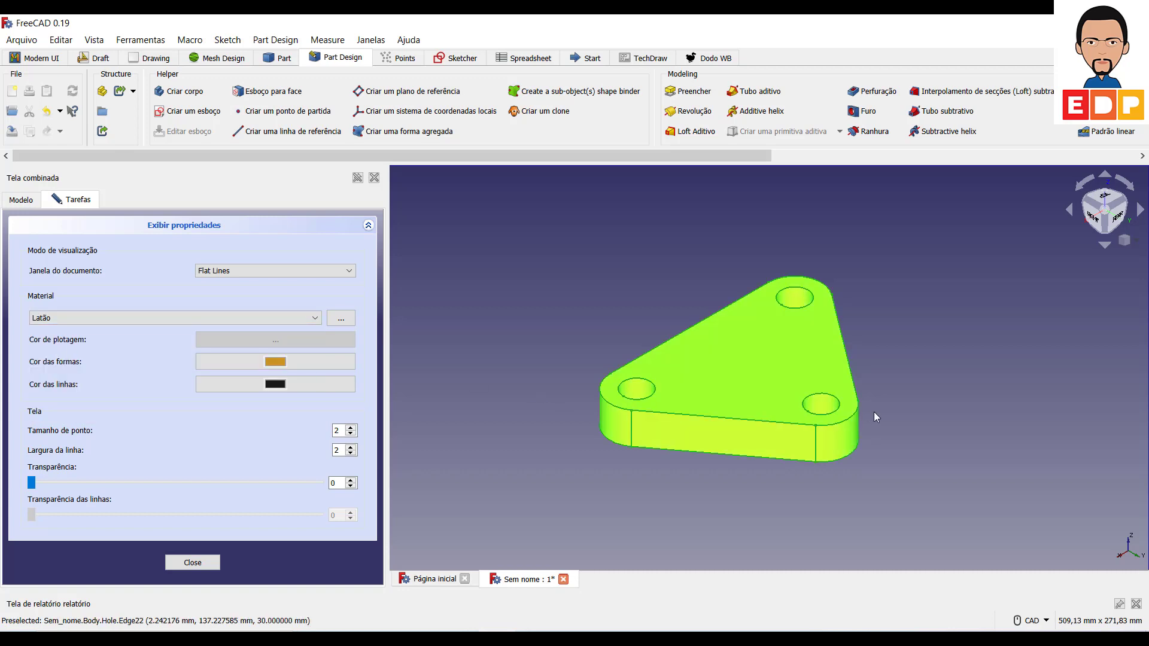
Hide the plate body and create the new empty Body001.
left_click(203, 564)
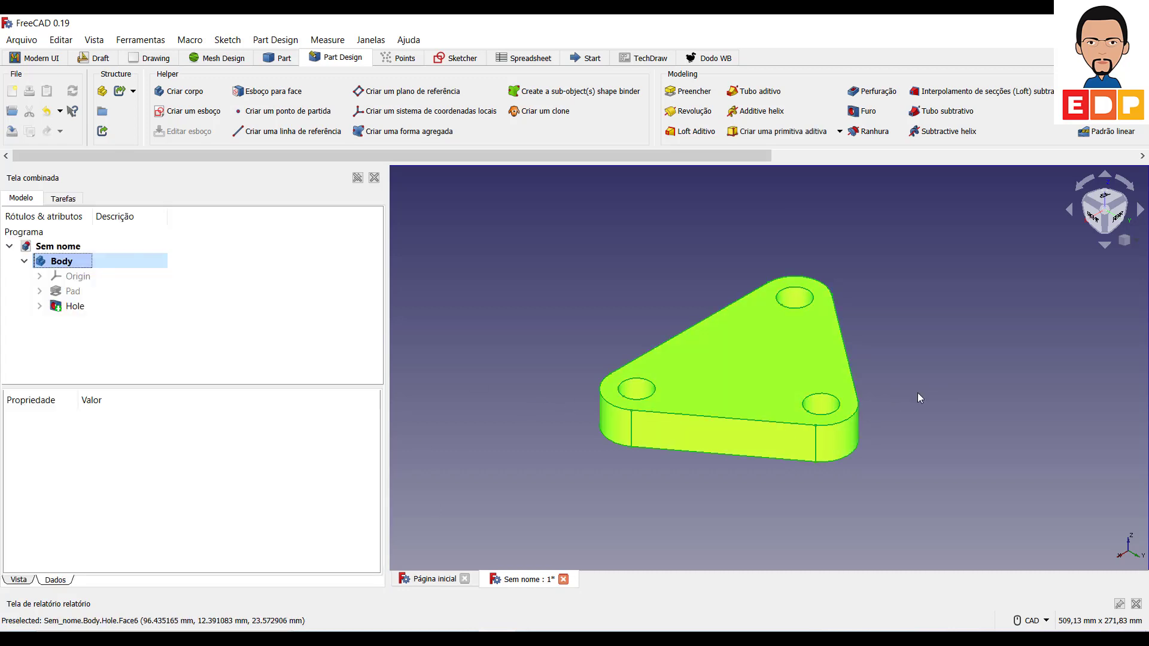
left_click(1037, 365)
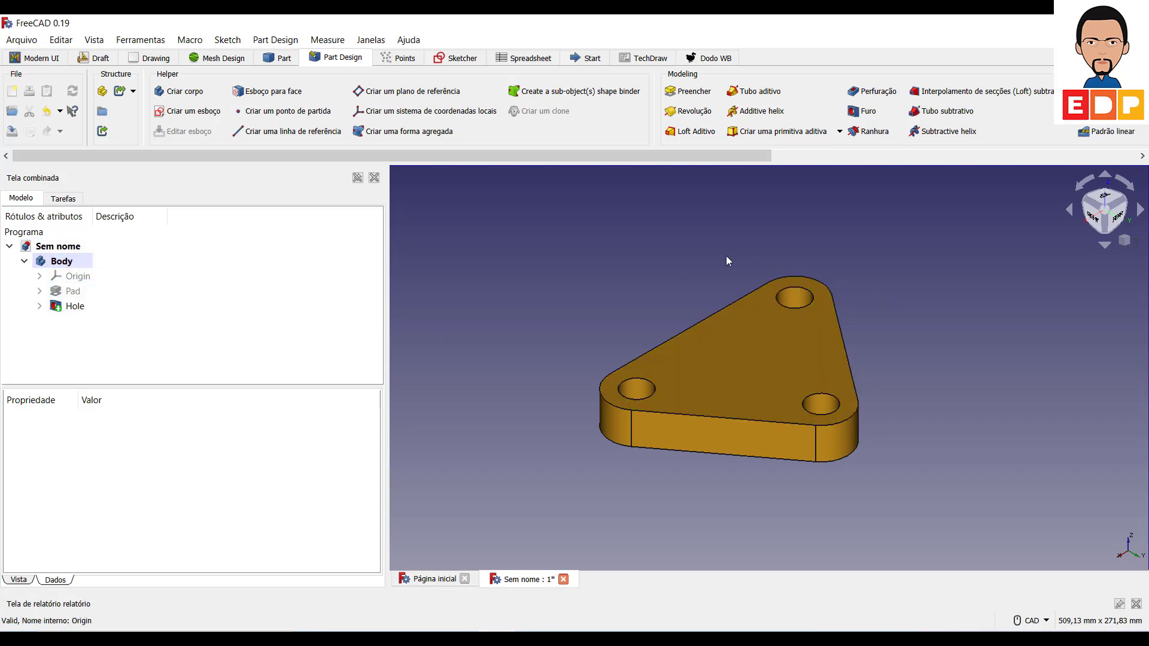
left_click(78, 262)
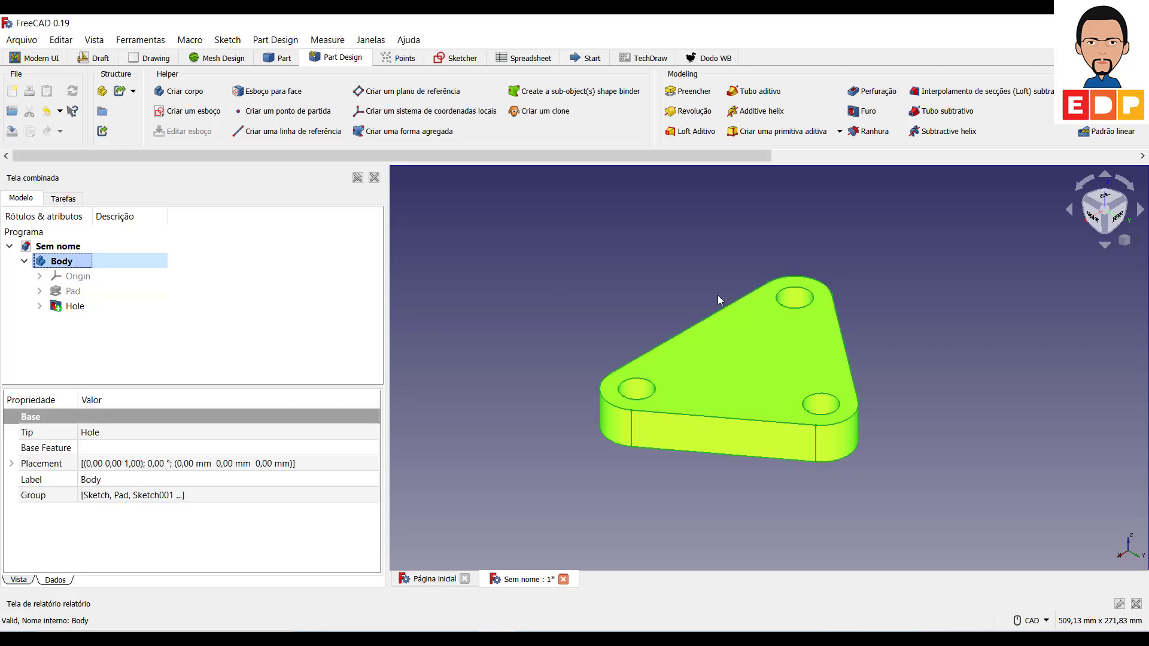
key("space")
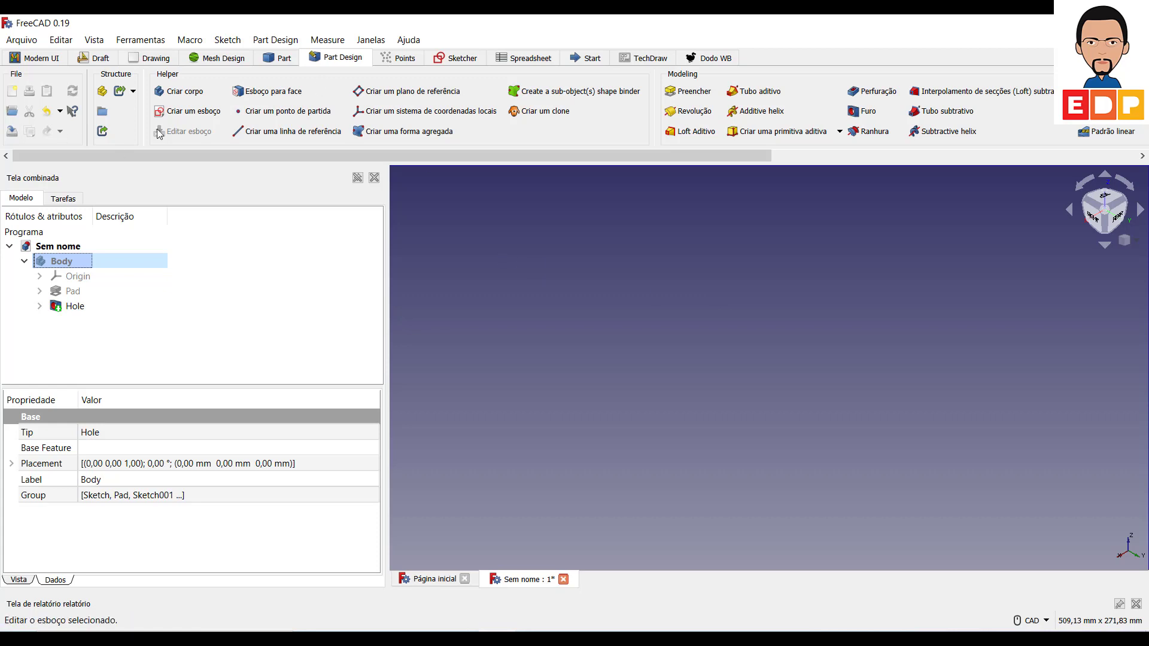
left_click(162, 93)
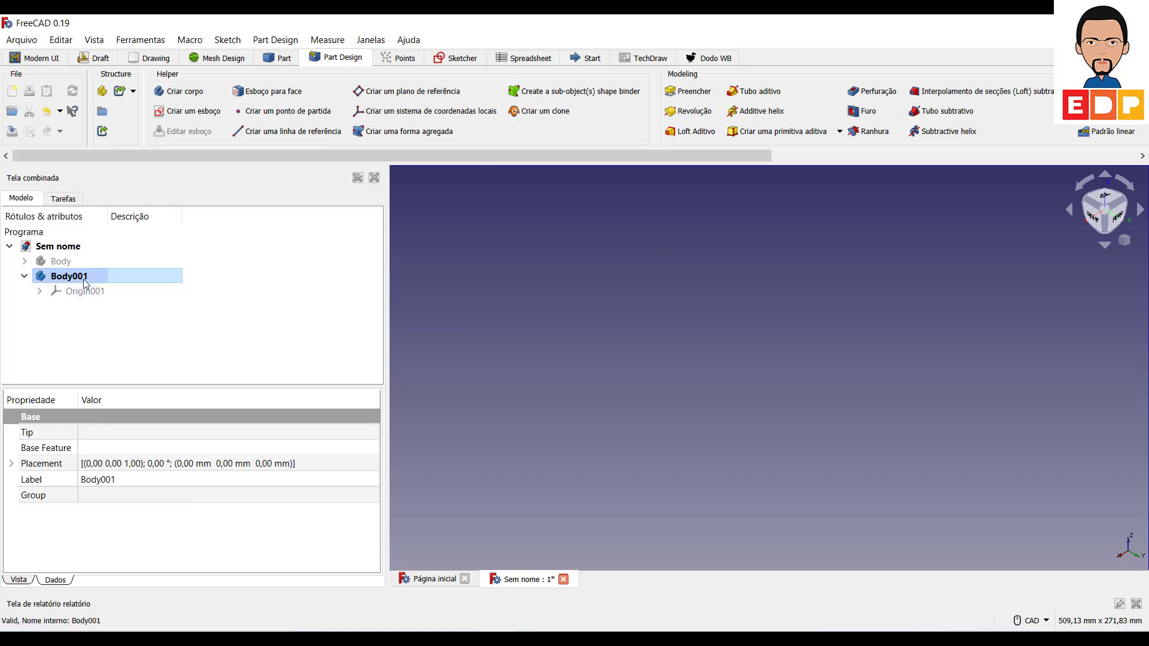
On Body001's XY plane, sketch an origin-centred circle constrained to 25 mm diameter.
left_click(177, 116)
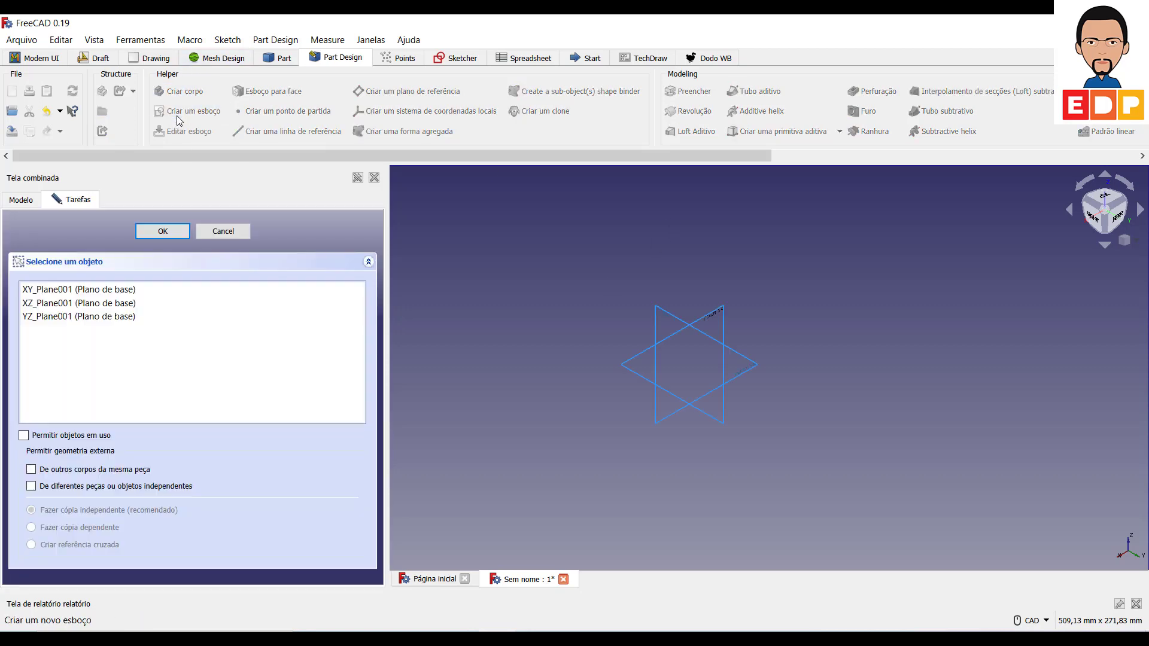
left_click(181, 231)
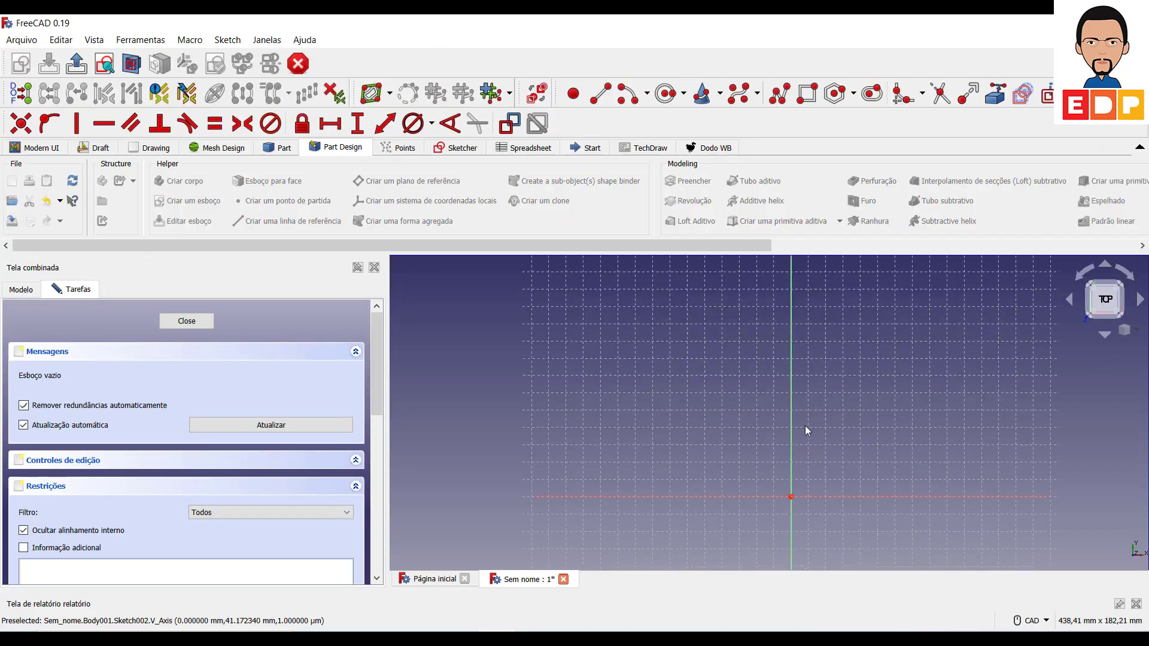
scroll(859, 415, "up", 2)
scroll(907, 380, "up", 2)
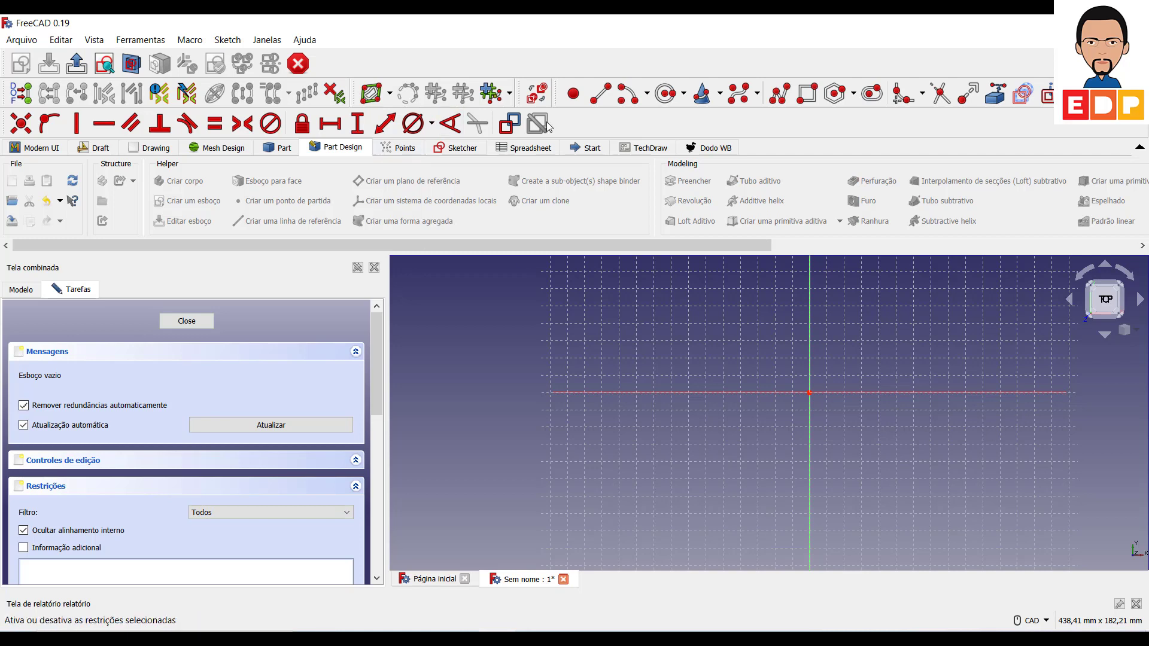
left_click(675, 94)
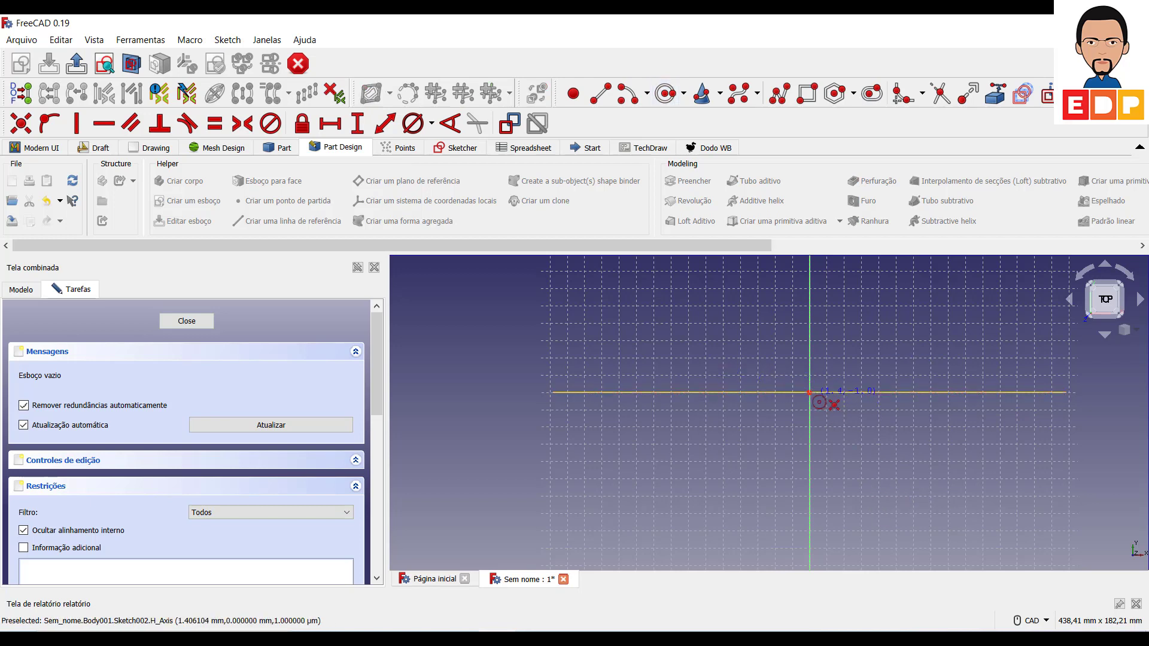
left_click(809, 392)
left_click(837, 376)
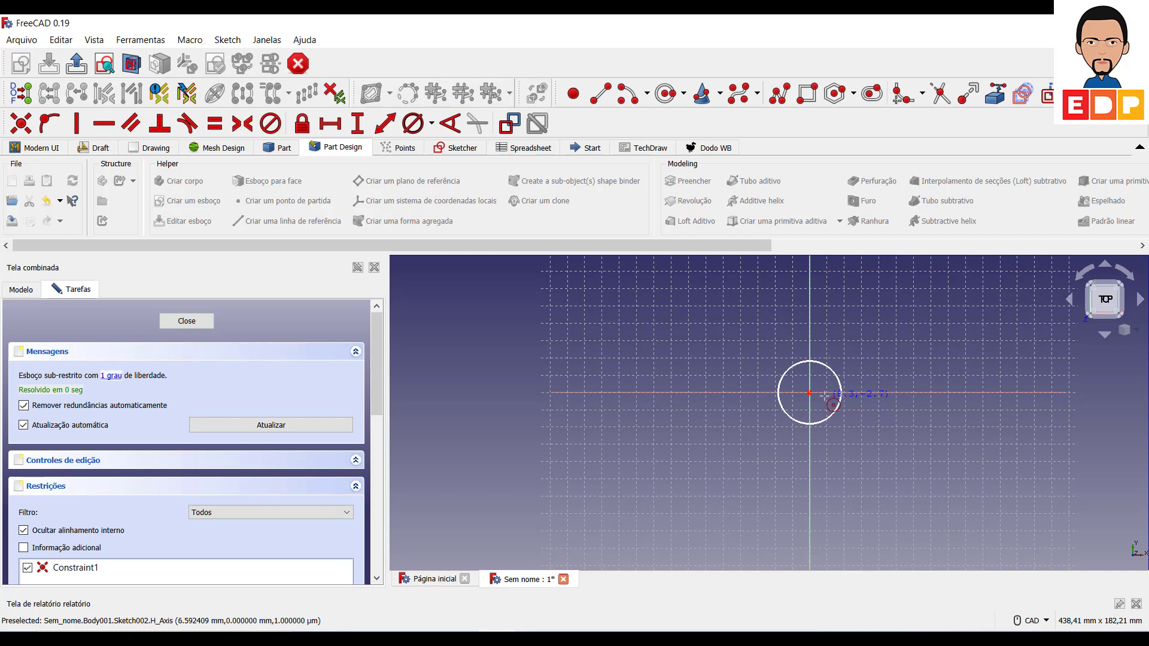
left_click(418, 128)
left_click(833, 415)
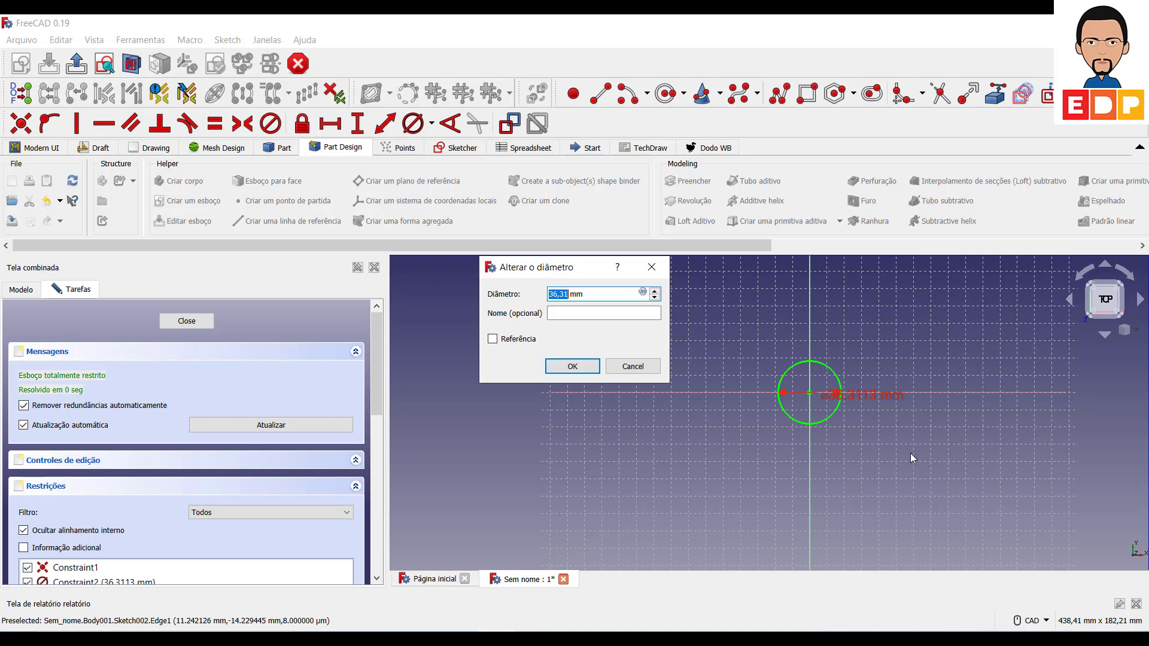
type("25")
key("Return")
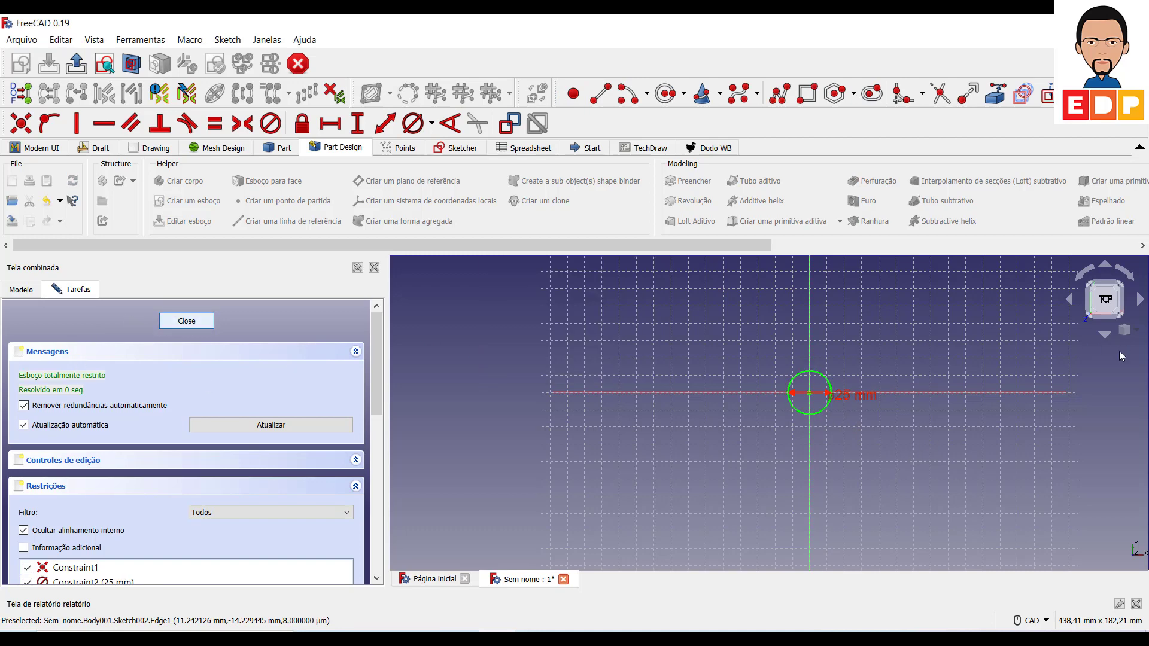
key("Escape")
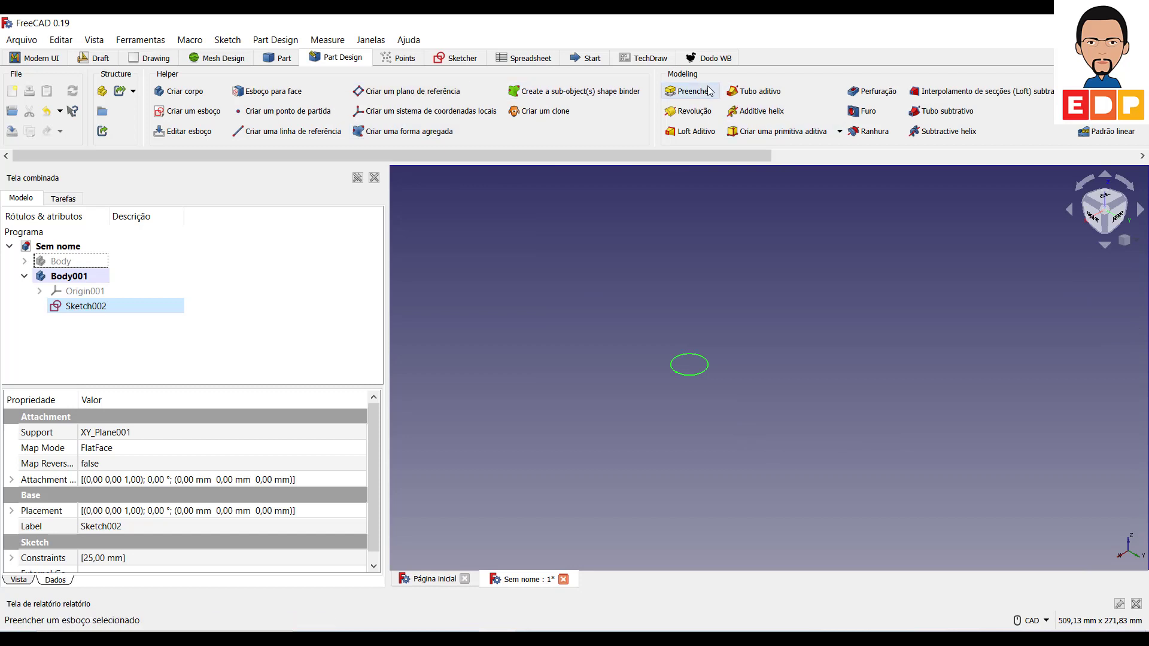
Pad Sketch002 by 30 mm into a cylinder.
left_click(703, 91)
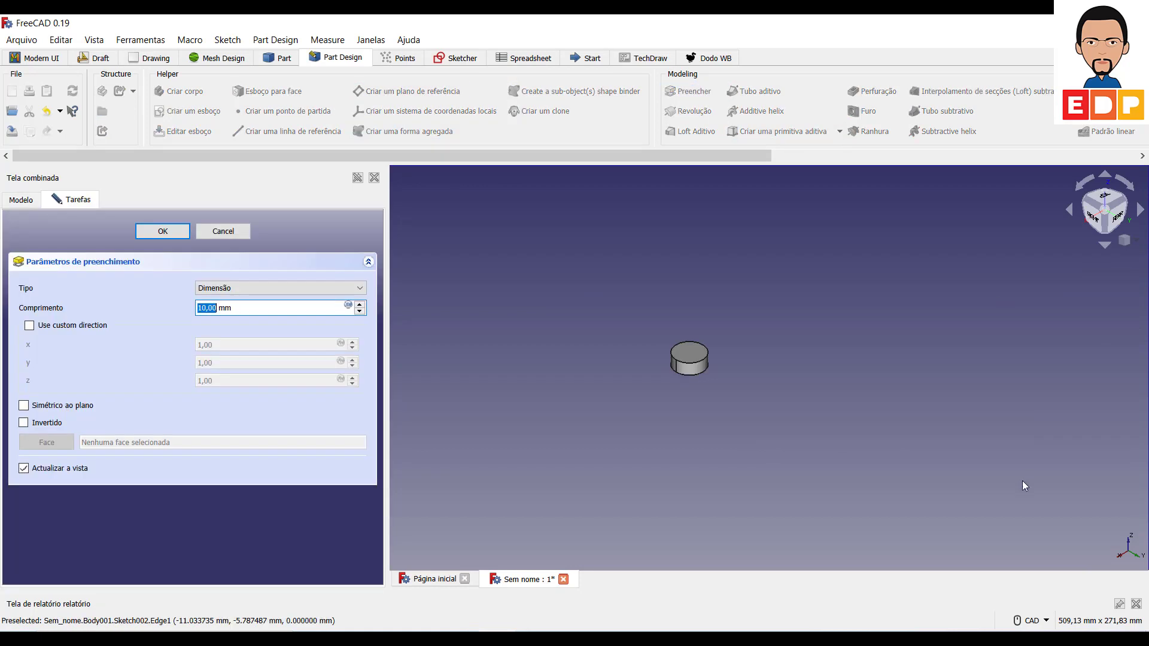
type("30")
key("Return")
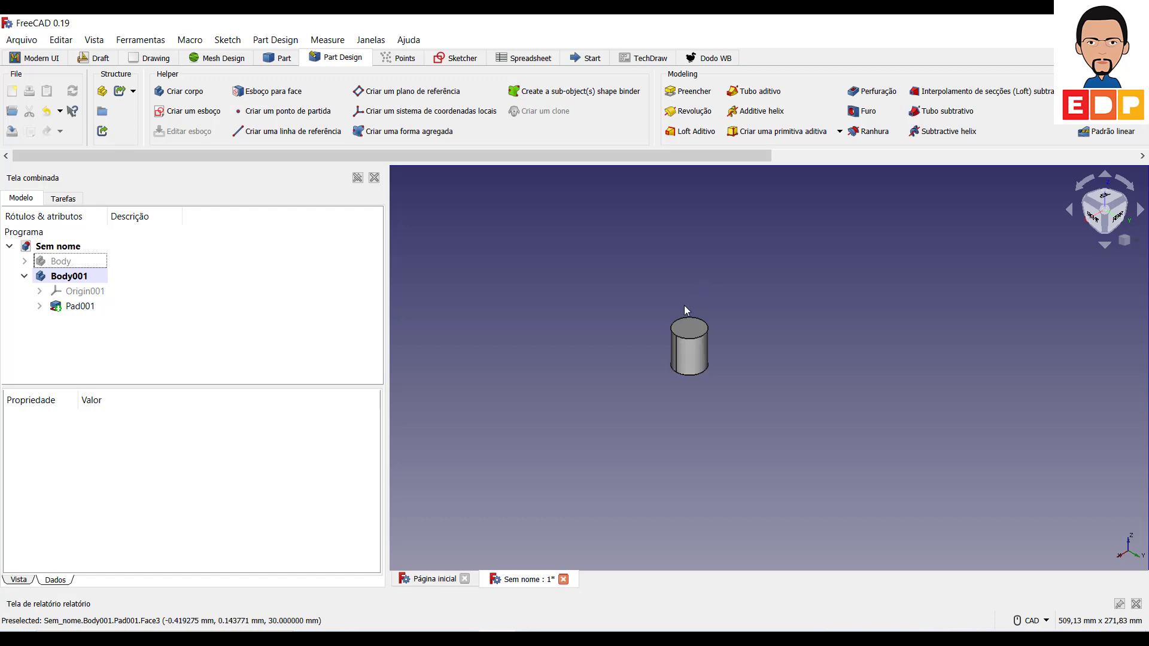
Start a new sketch on the cylinder's top face.
left_click(687, 328)
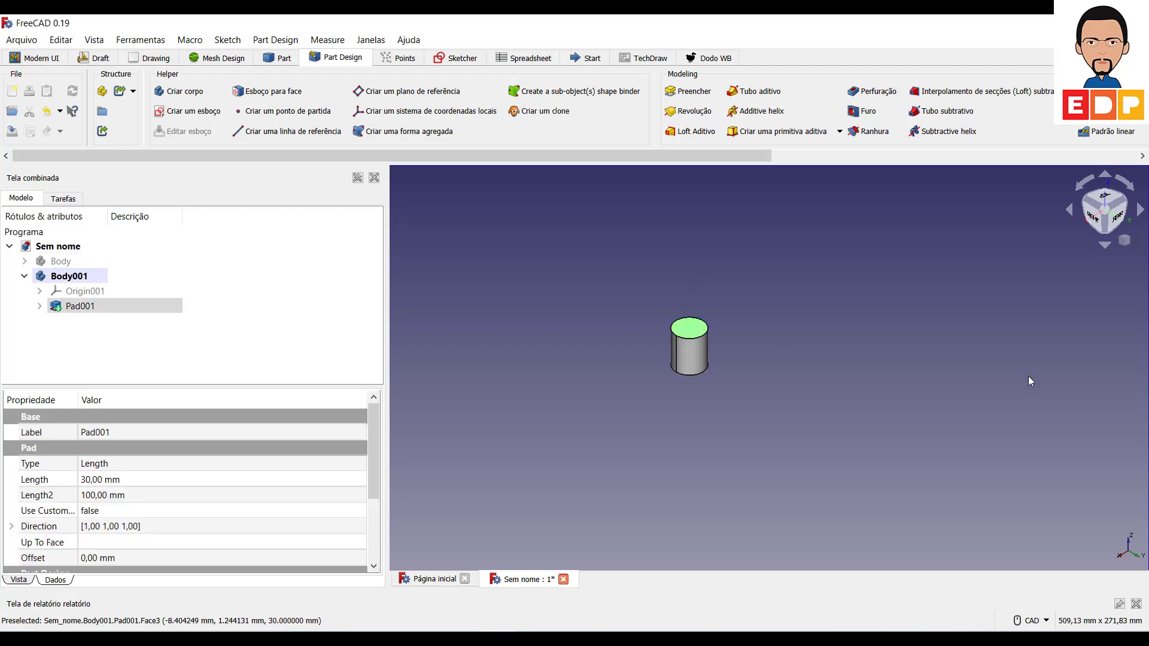
left_click(1028, 375)
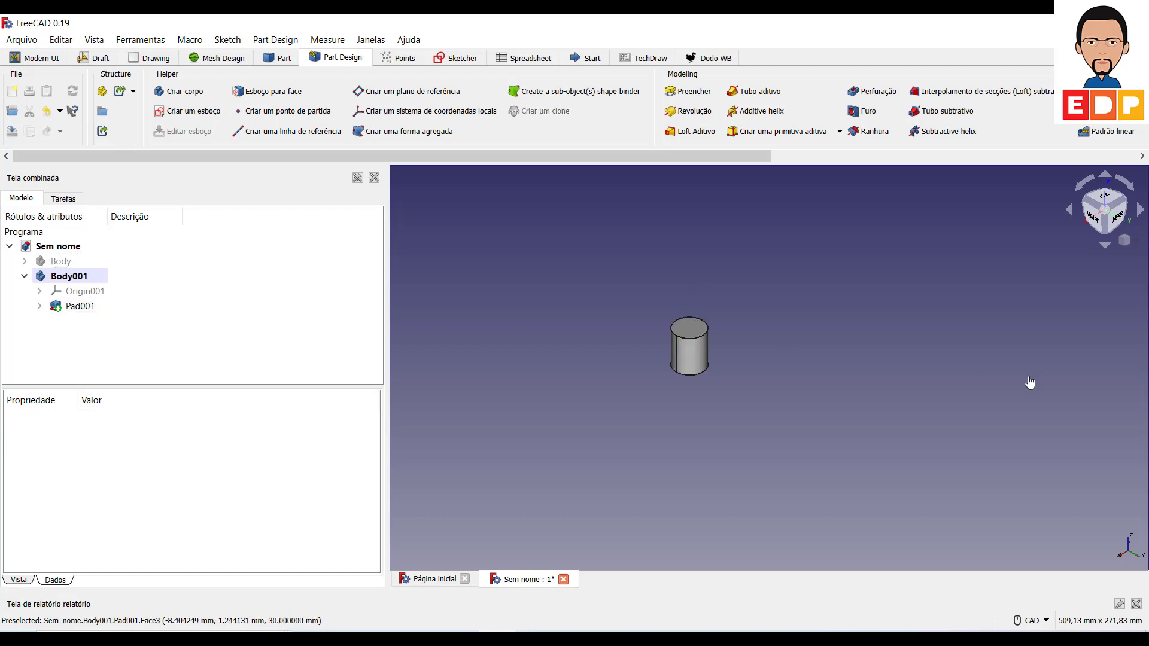
left_click(682, 329)
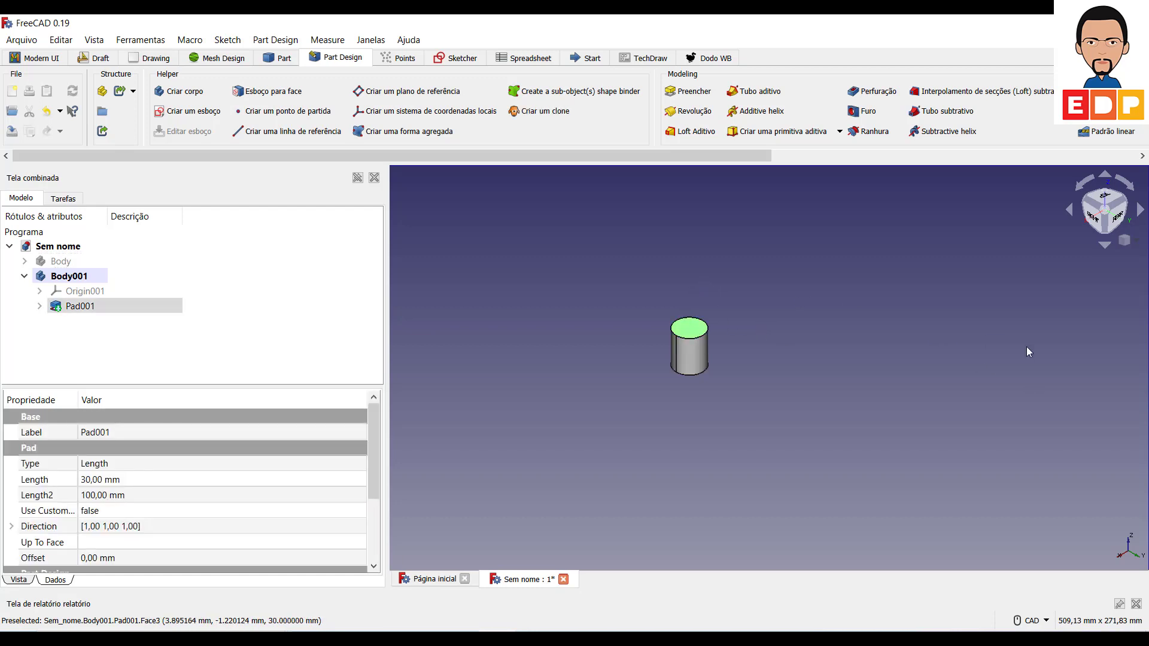
left_click(180, 111)
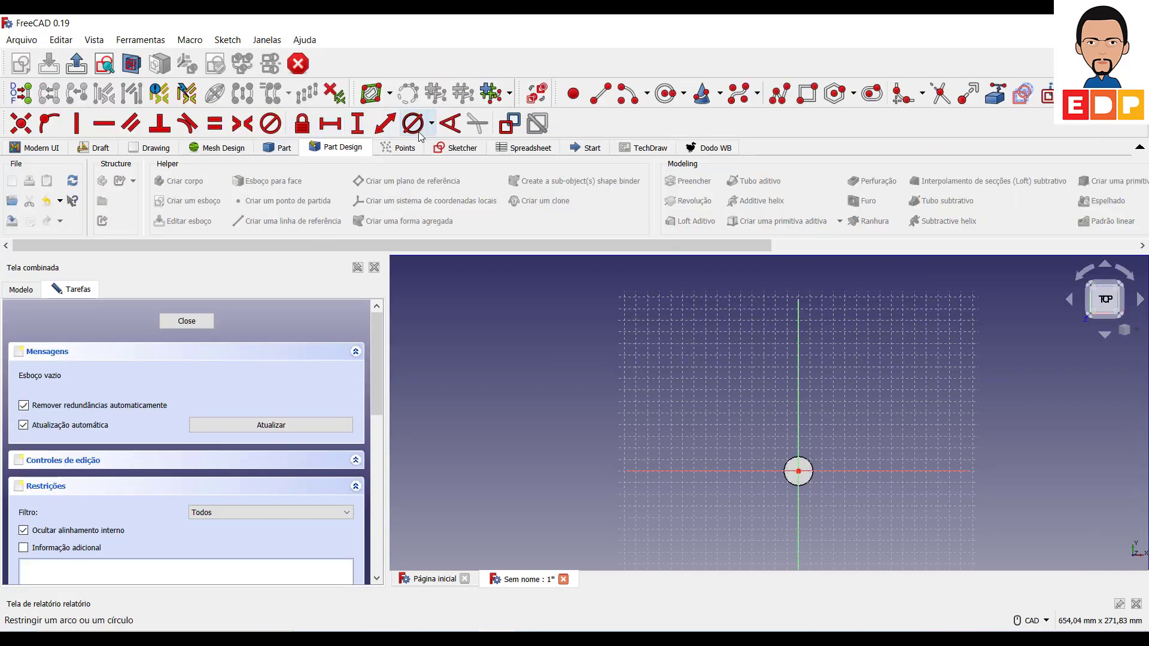
Draw an origin-centred circle constrained to 35 mm diameter and close Sketch003.
left_click(666, 93)
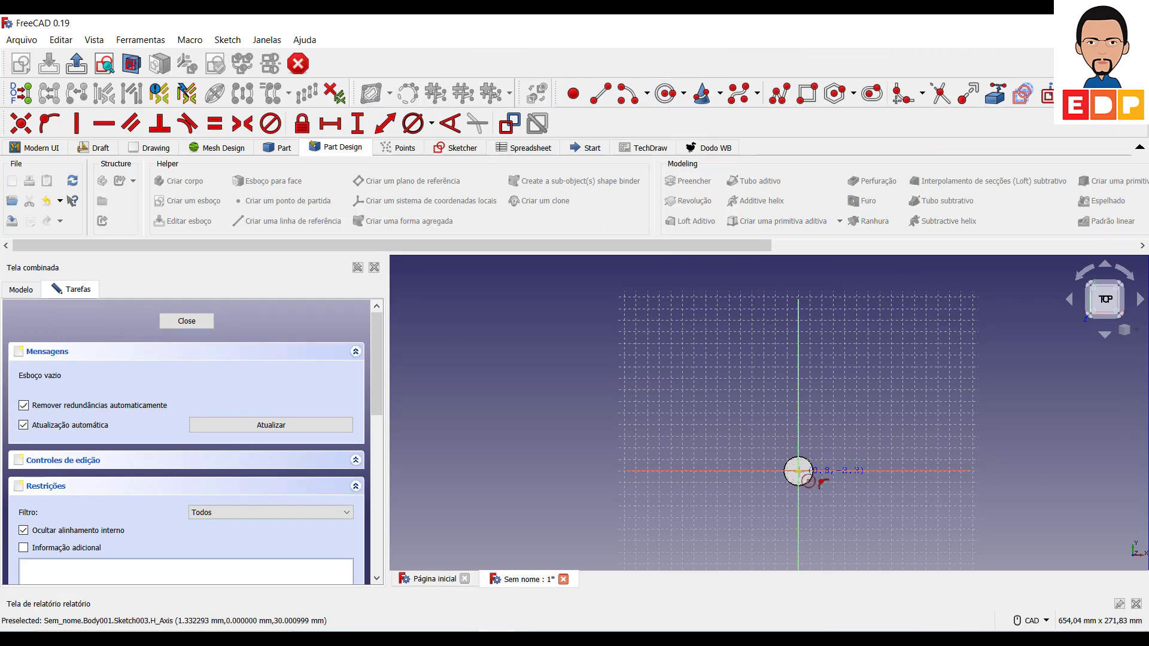
scroll(809, 483, "up", 4)
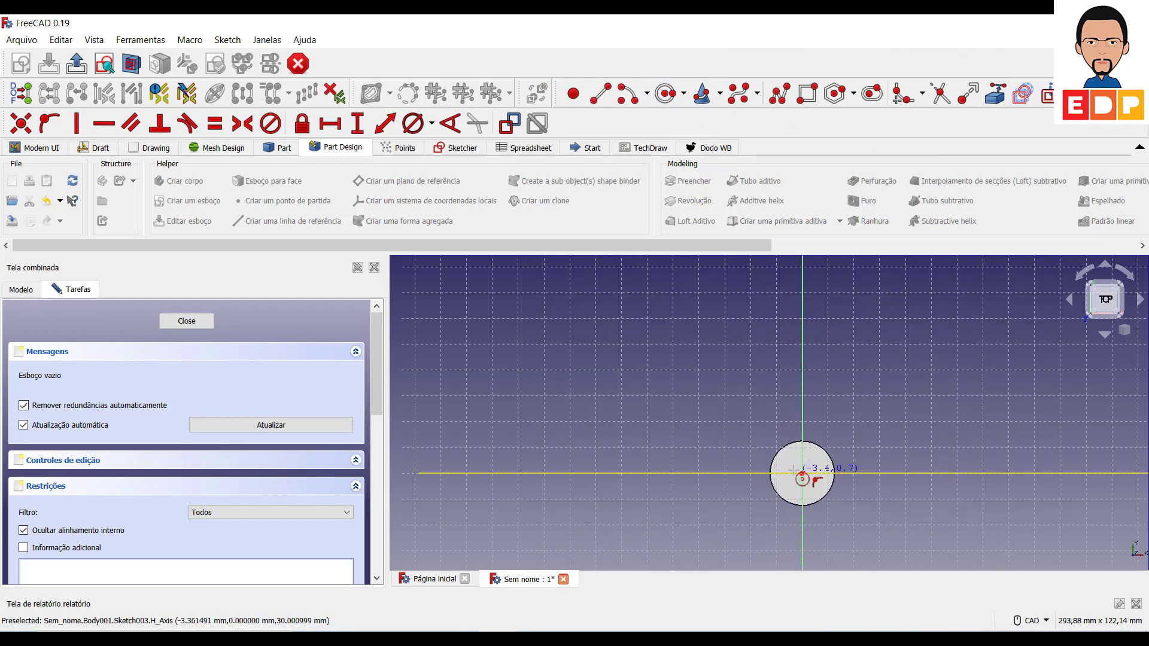
scroll(815, 486, "up", 4)
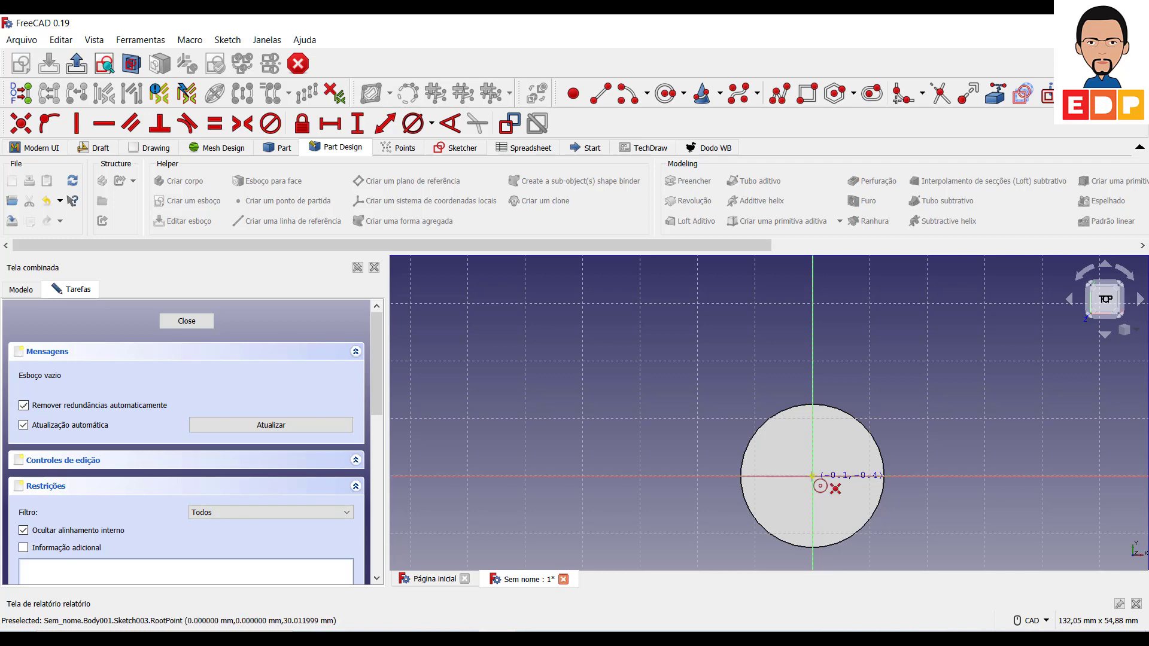
left_click(813, 477)
left_click(910, 406)
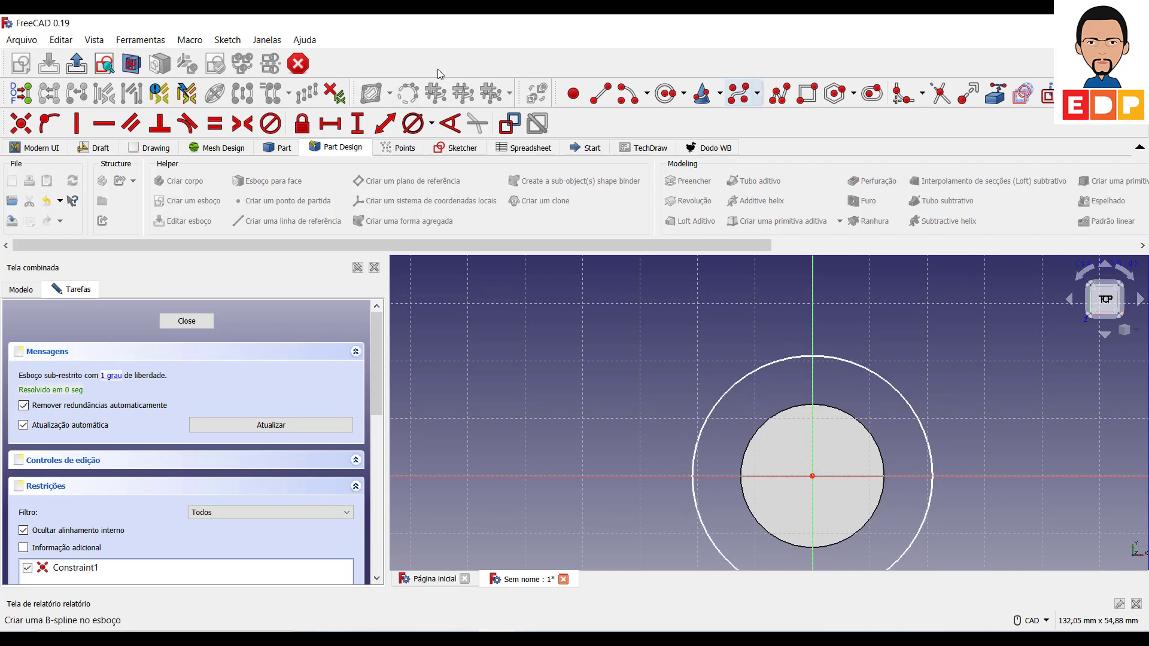
left_click(420, 127)
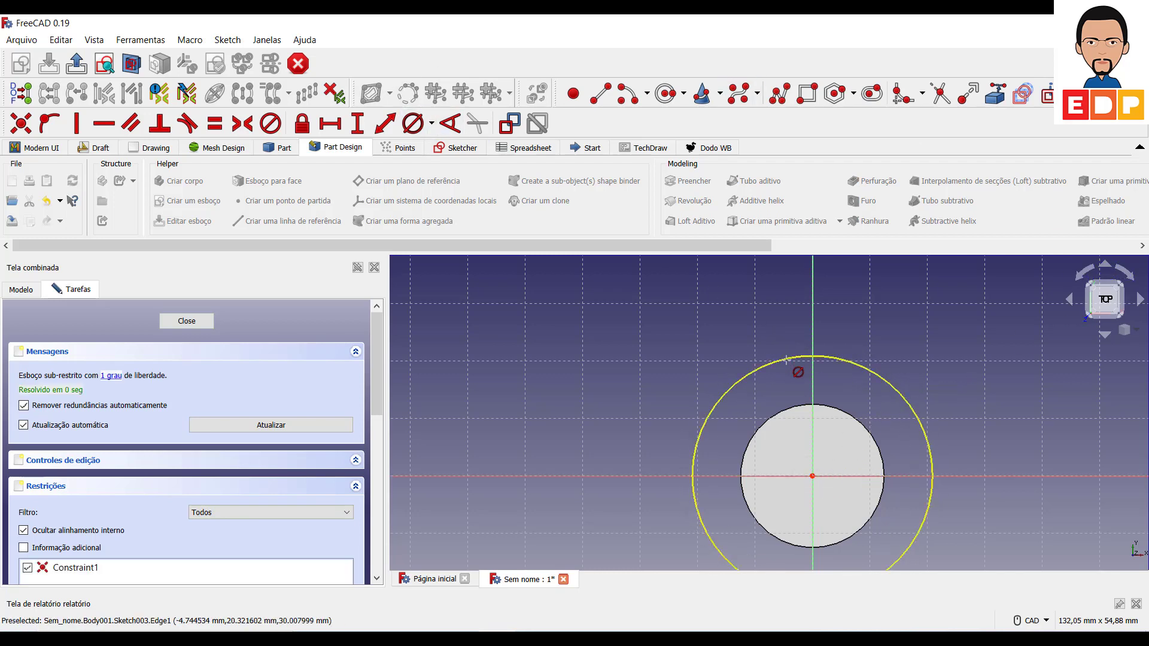
left_click(794, 359)
type("35")
key("Return")
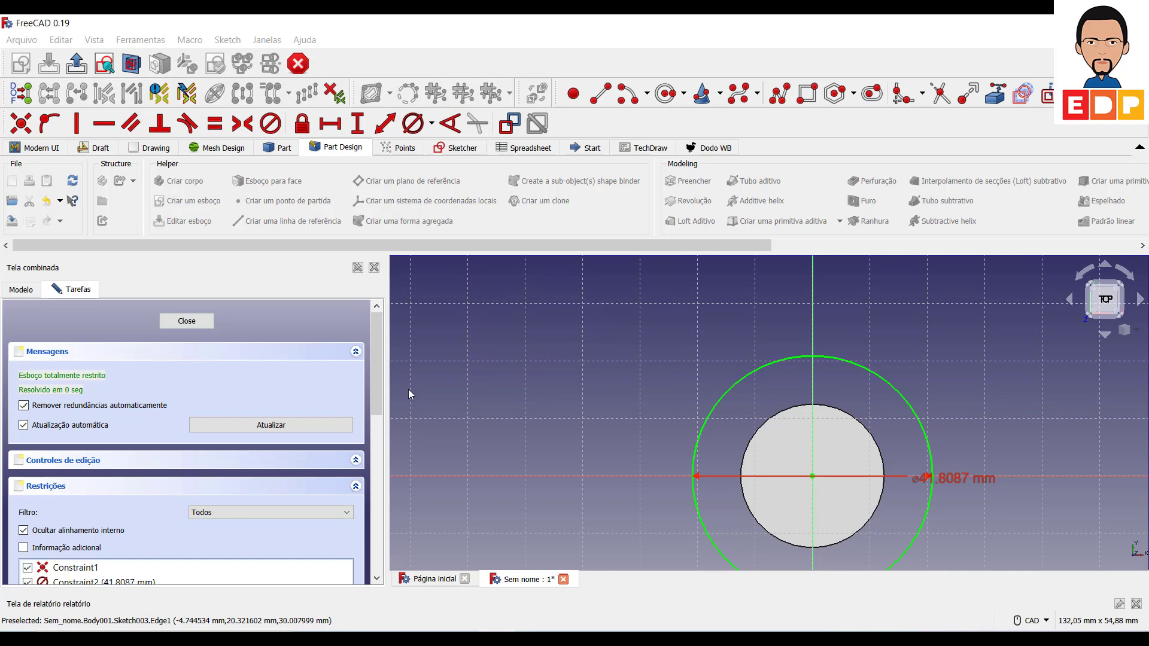
left_click(203, 323)
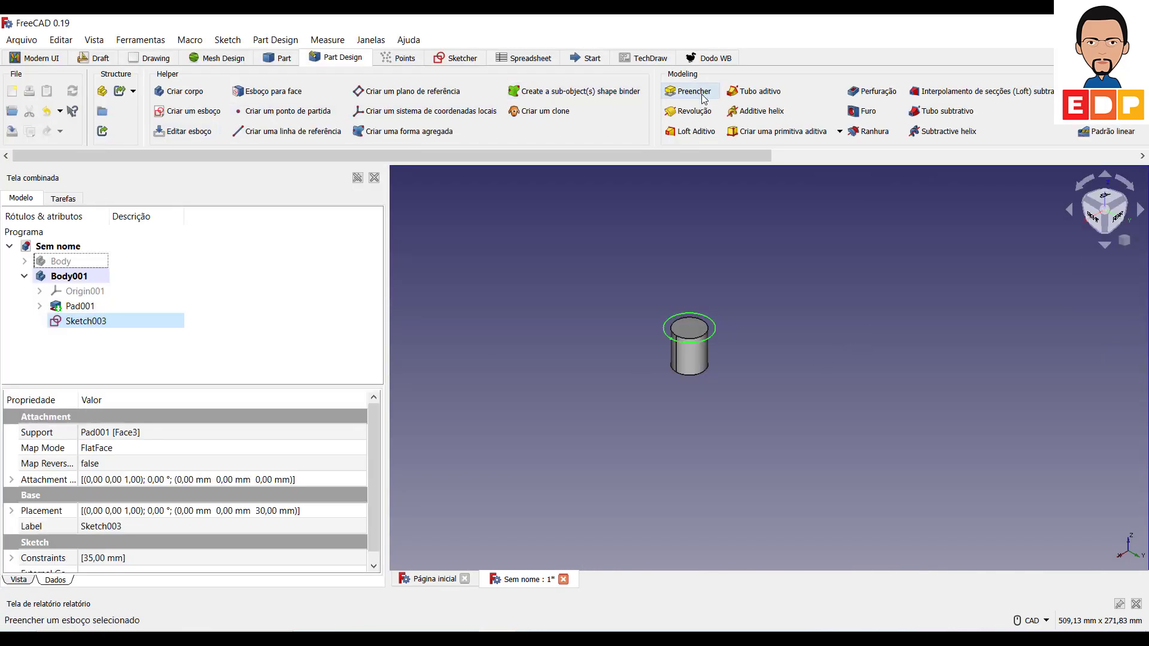
Pad the 35 mm circle into the pin's head and show the plate body again.
left_click(688, 91)
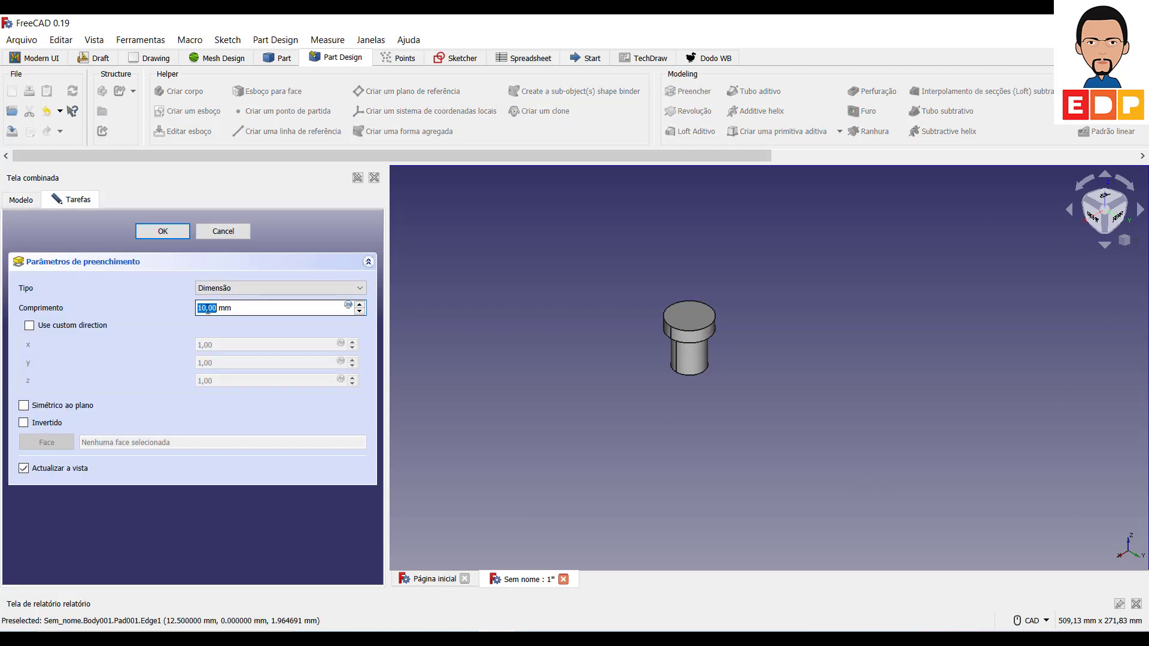
left_click(175, 232)
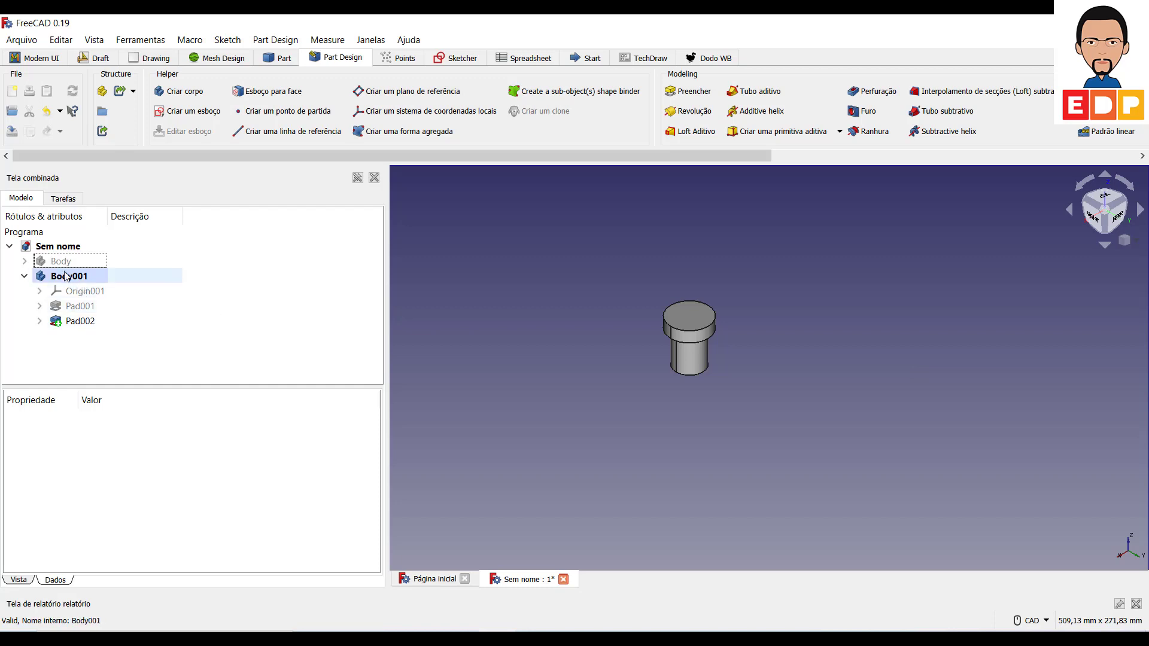
left_click(60, 261)
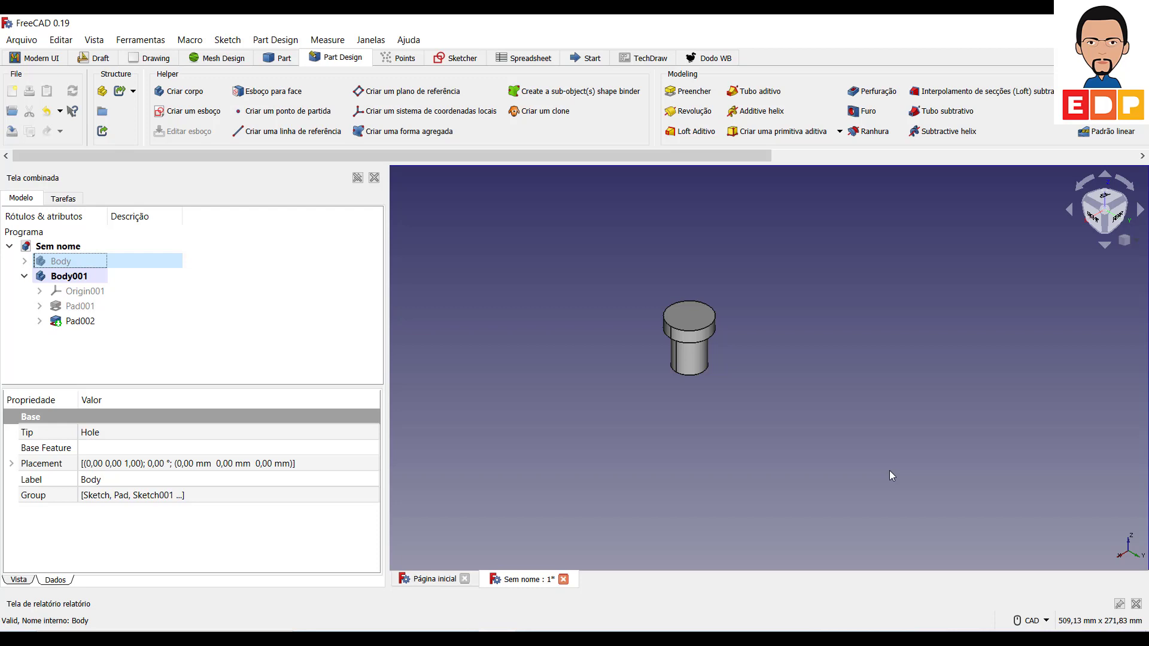
key("space")
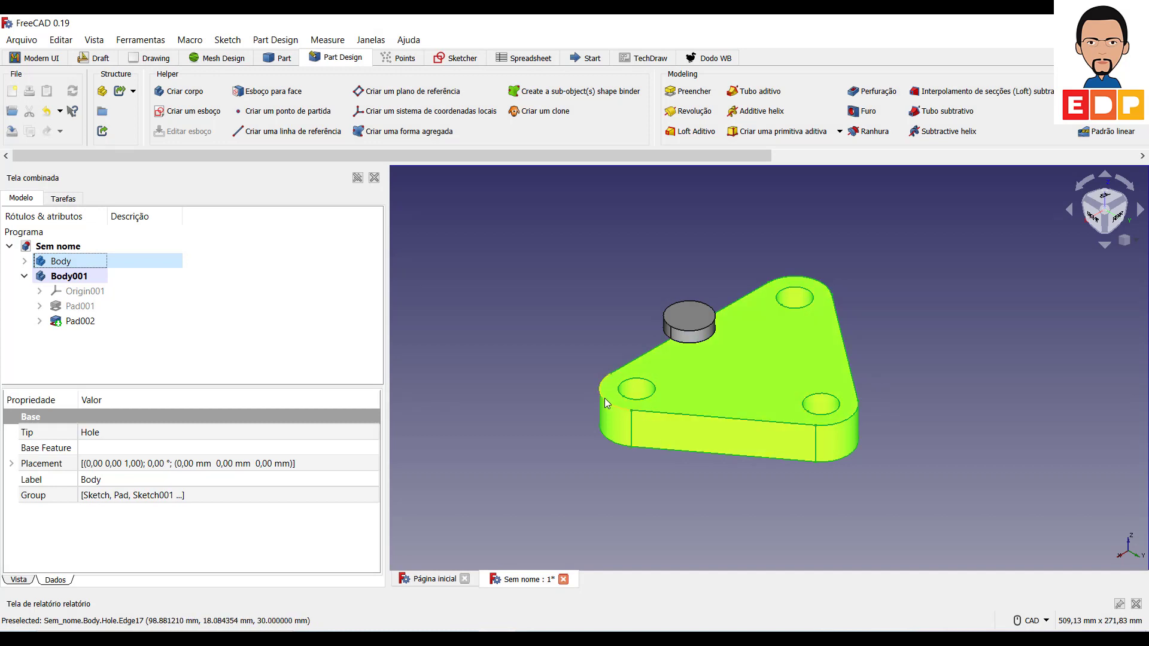
Rename the plate body to Base.
right_click(61, 266)
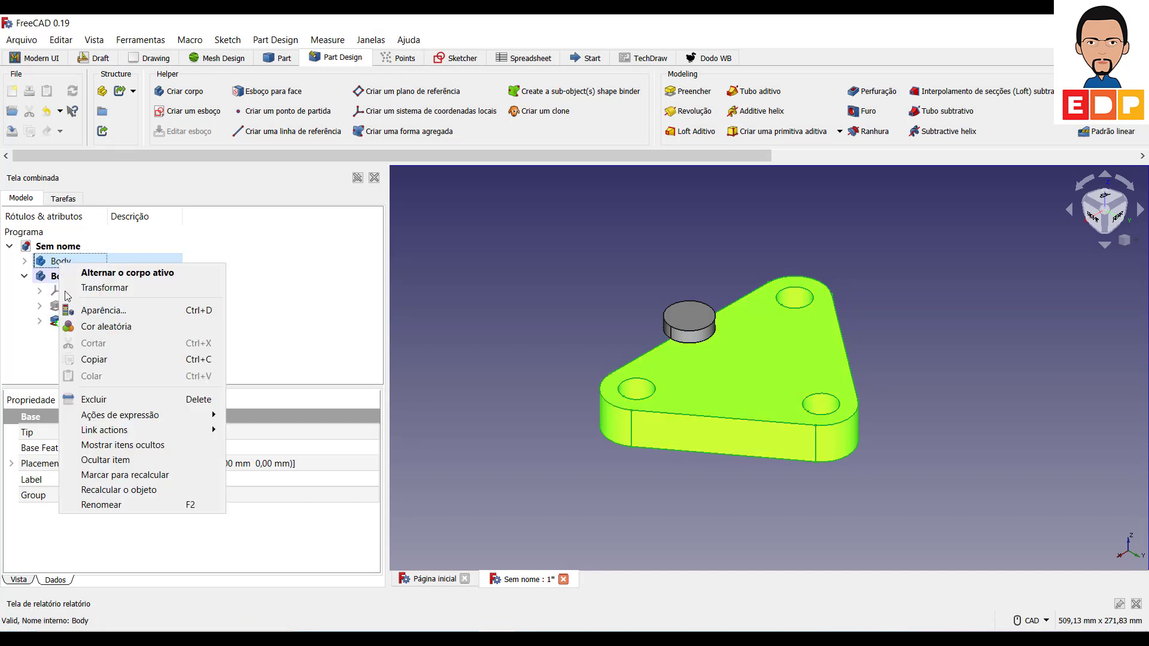
left_click(132, 504)
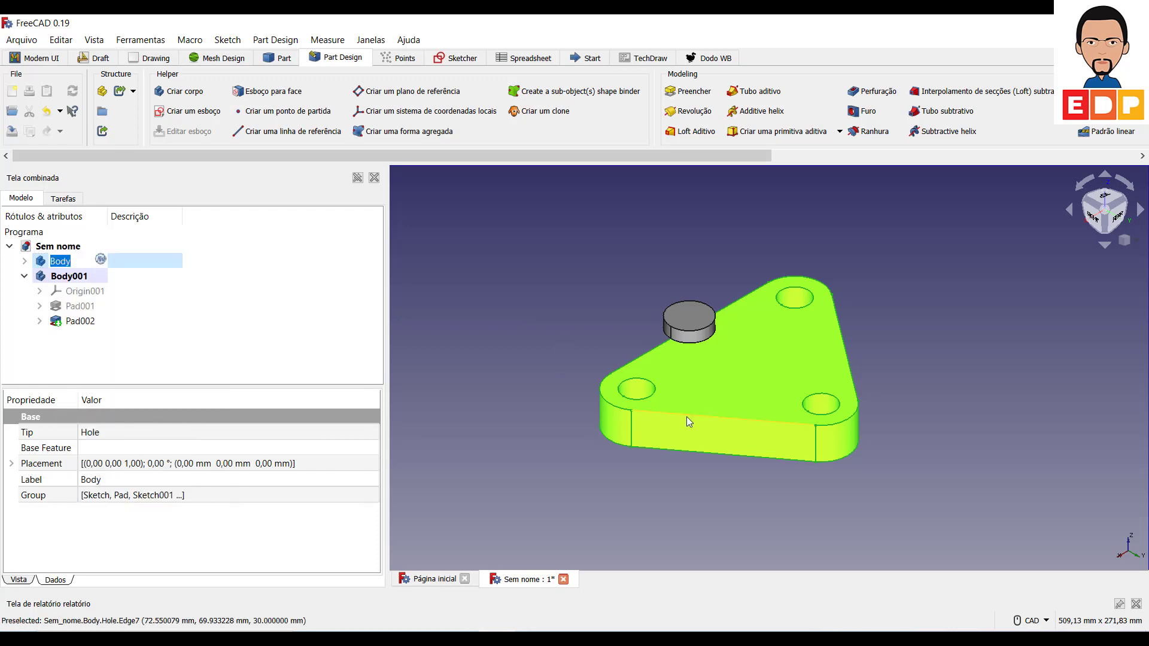
type("Base")
key("Return")
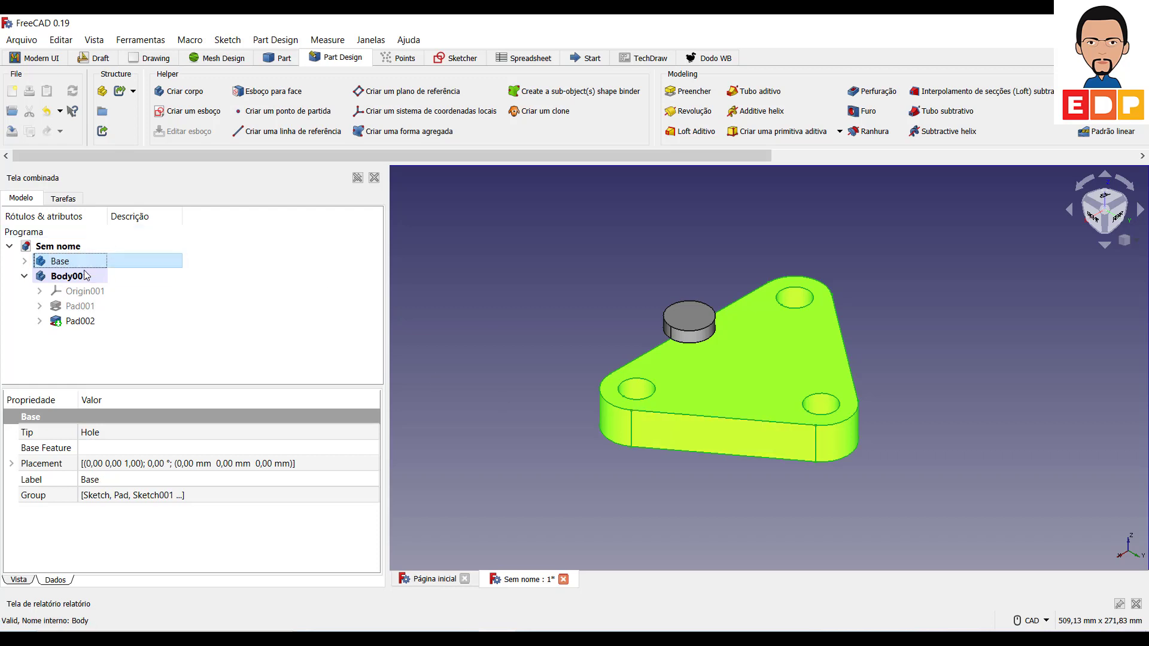
Rename the pin body Body001 to Pino.
left_click(76, 281)
right_click(77, 279)
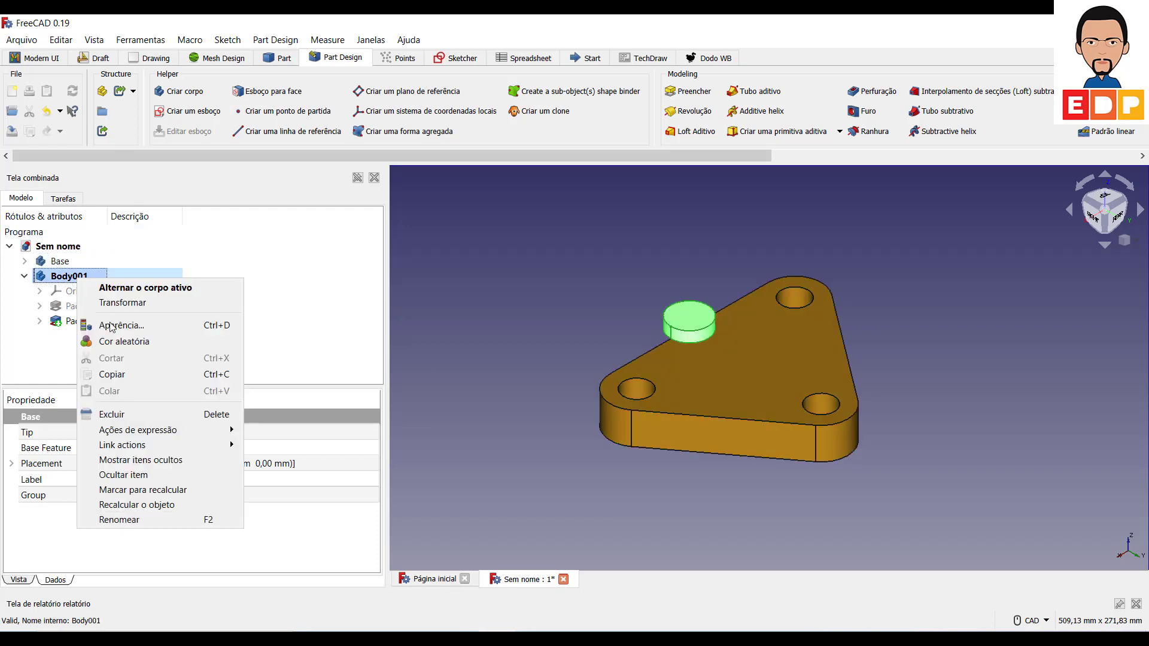
left_click(149, 520)
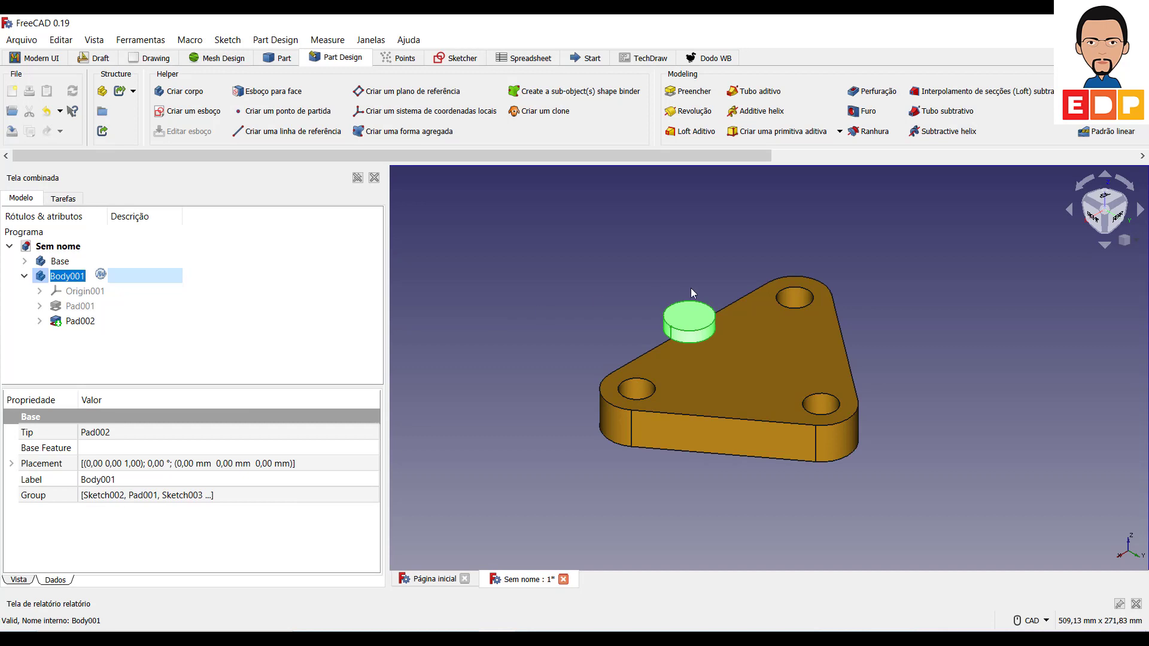
type("Pin")
type("o")
key("Return")
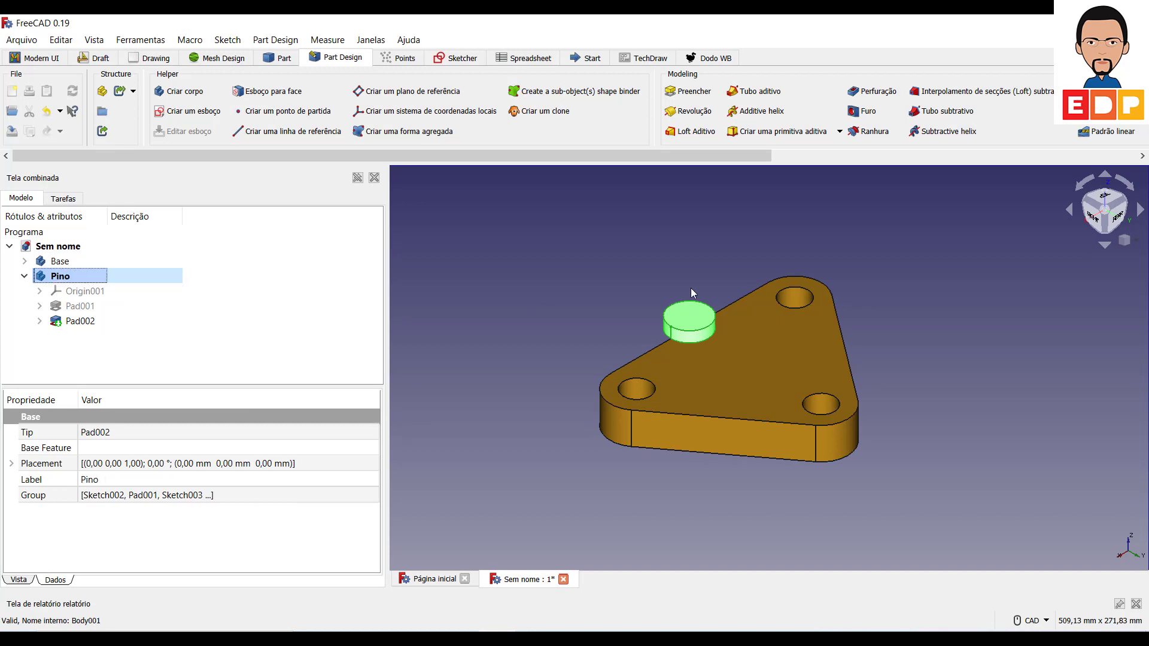
Apply the Cobre (copper) display material to the Pino body.
left_click(1064, 444)
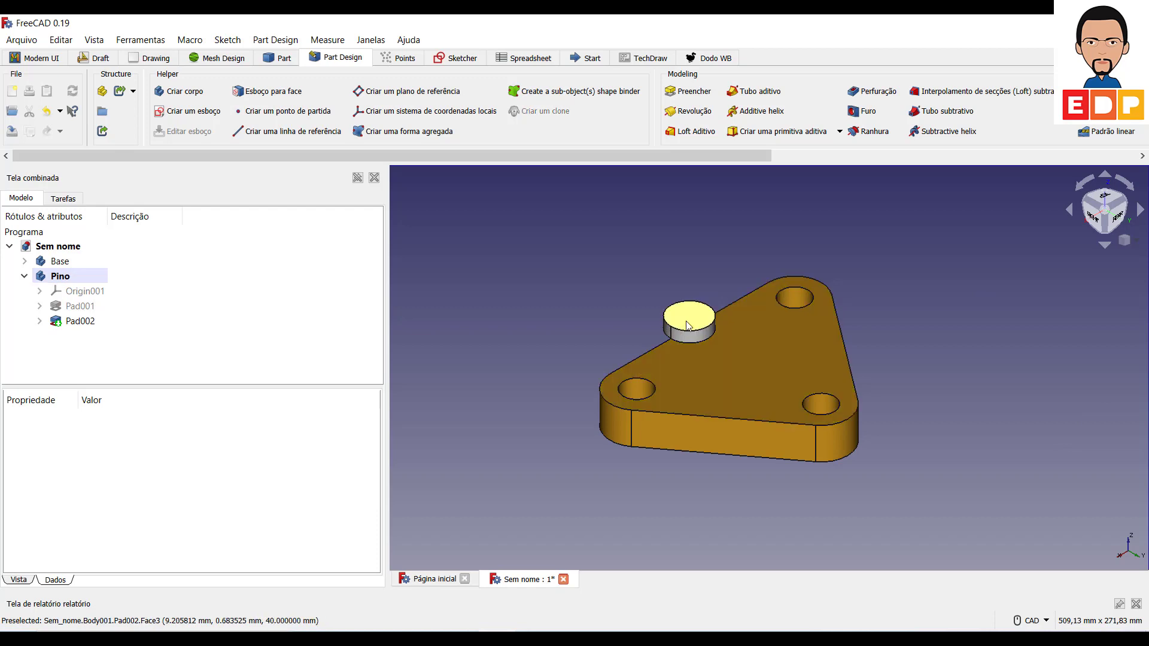
left_click(60, 276)
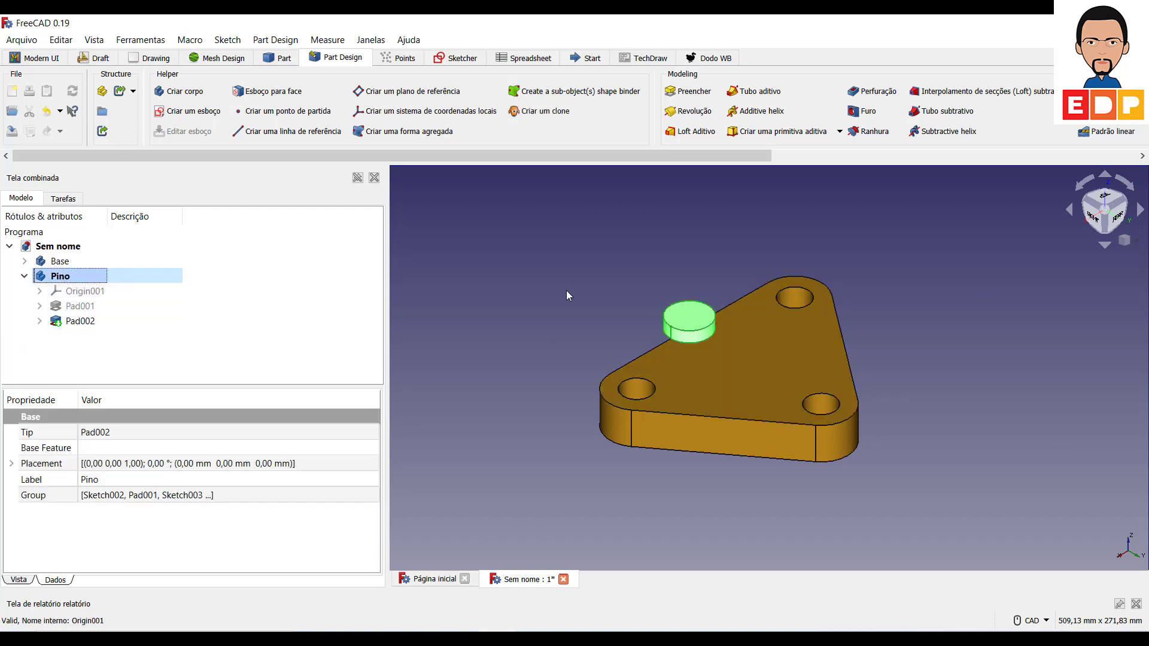
key("ctrl+d")
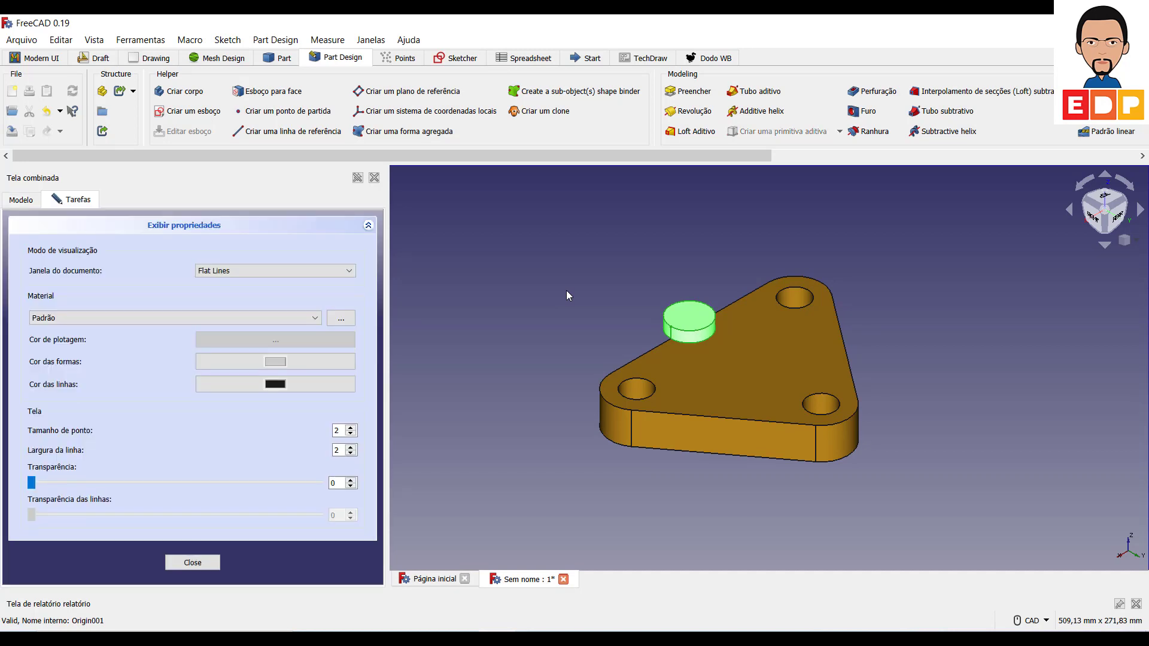
left_click(102, 318)
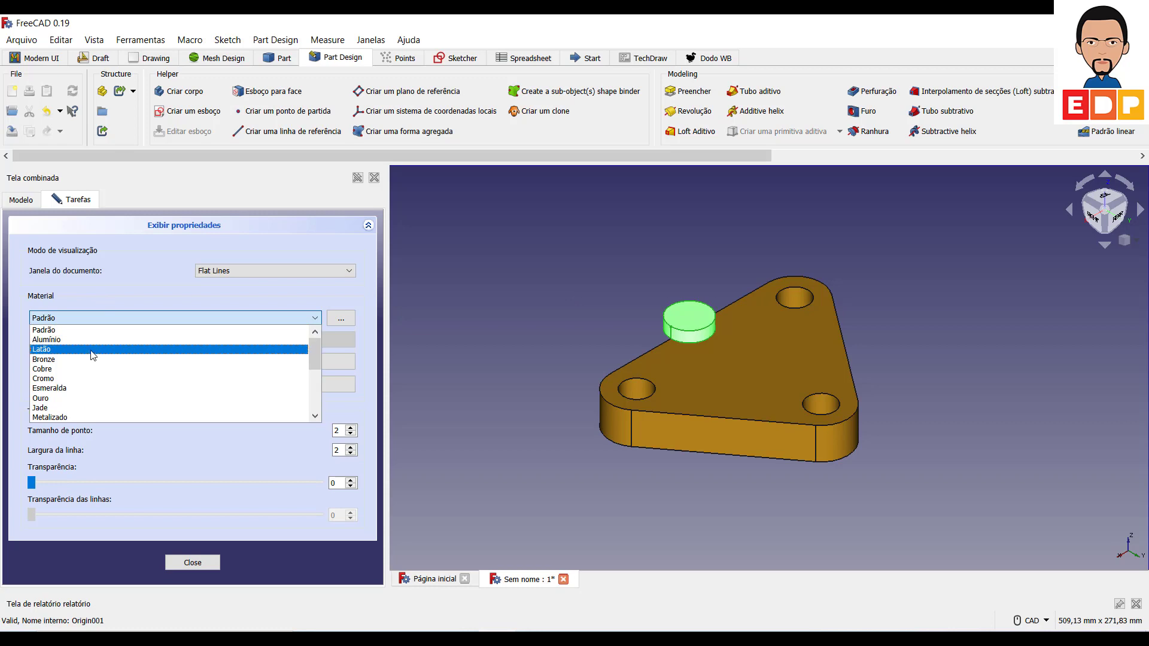
left_click(85, 369)
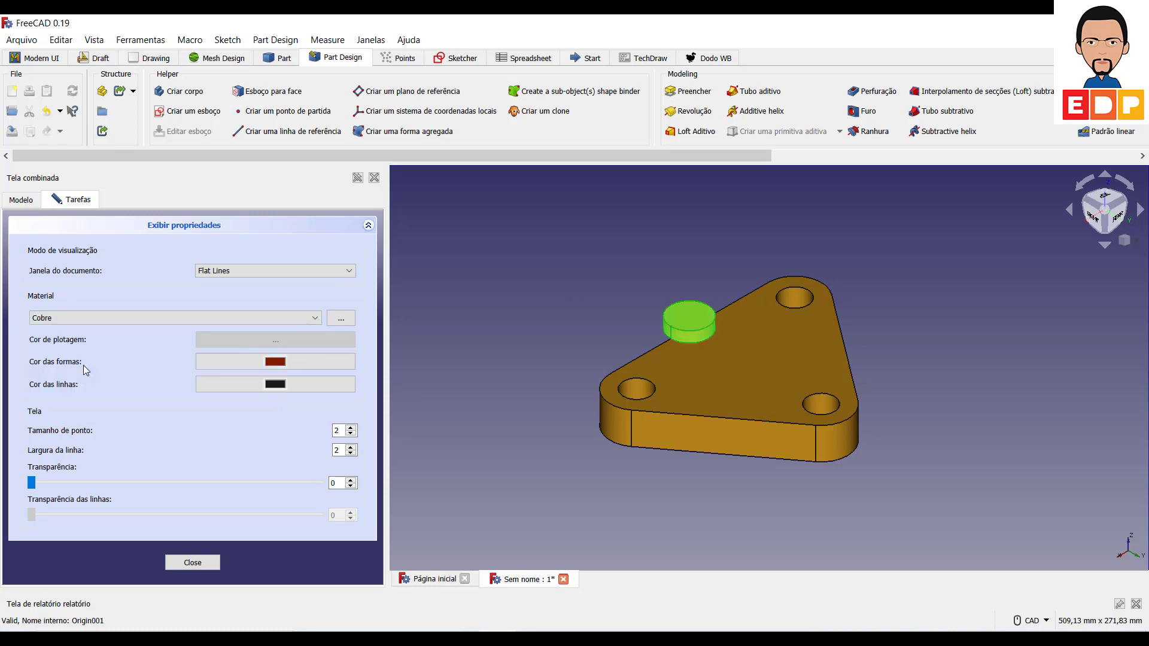
key("Escape")
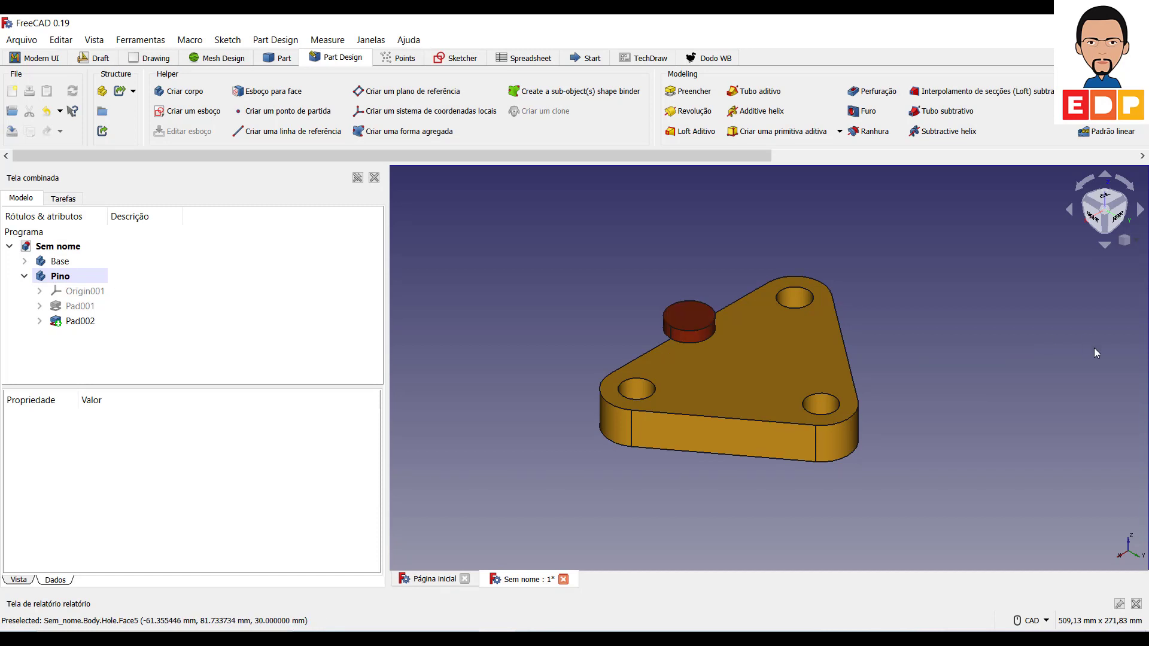
Clone the Pino pin's Pad002 into a new Body002 and select that body.
left_click(688, 314)
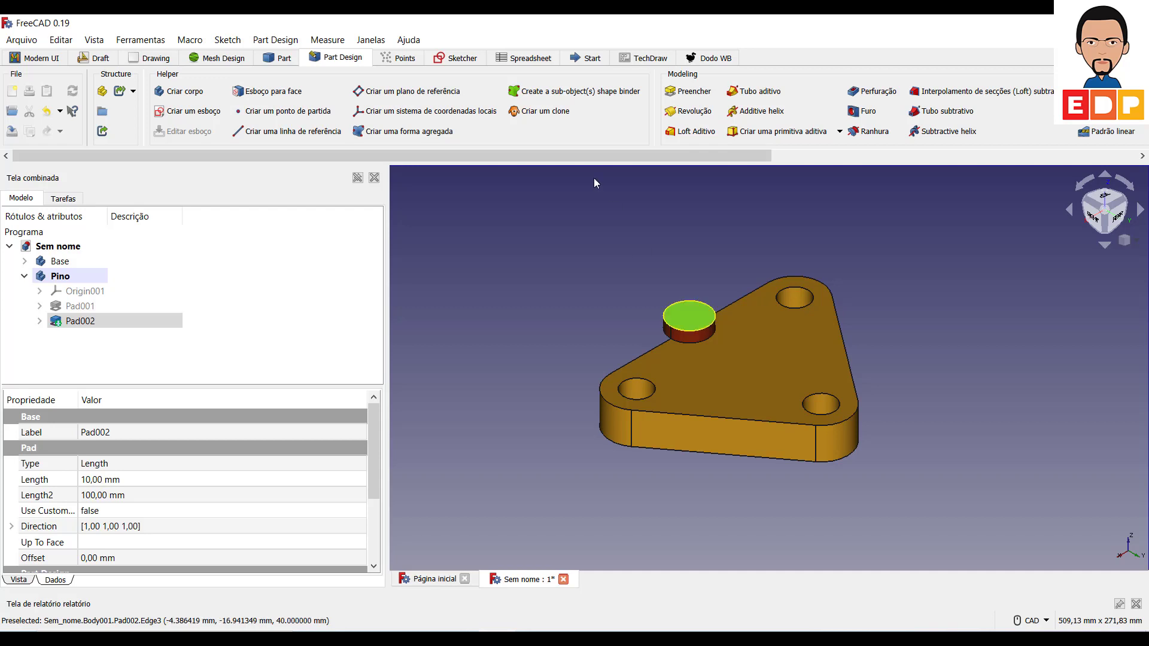
left_click(542, 113)
left_click(75, 343)
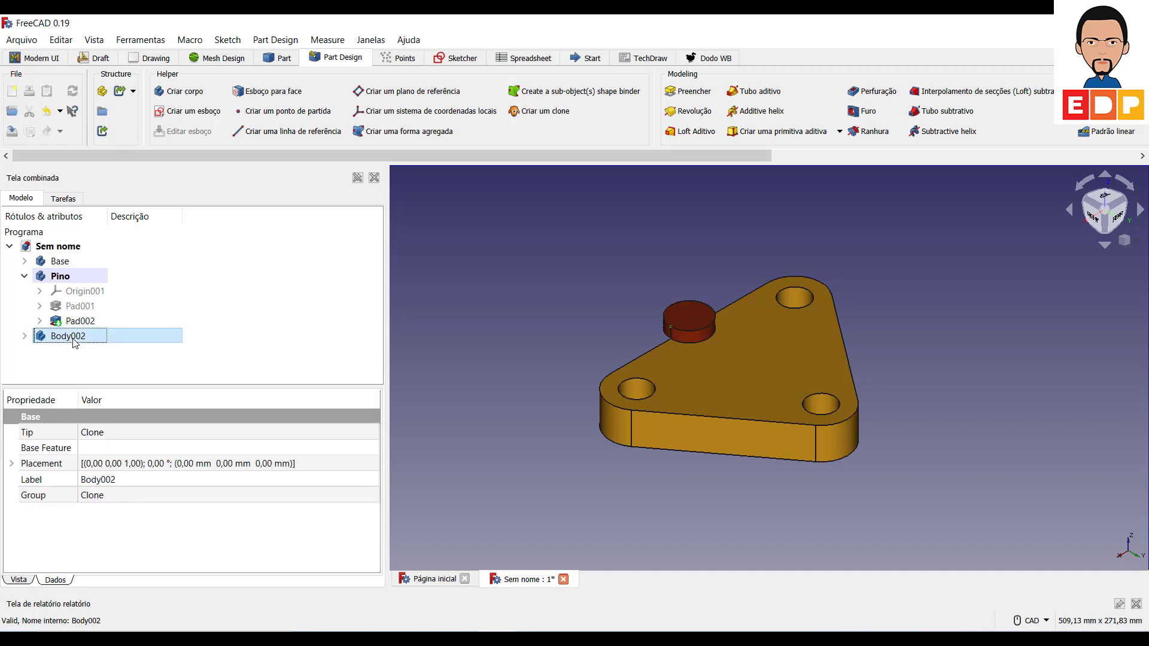
Set the Body002 clone's Placement translation to X −75 mm and Y 25 mm.
left_click(66, 40)
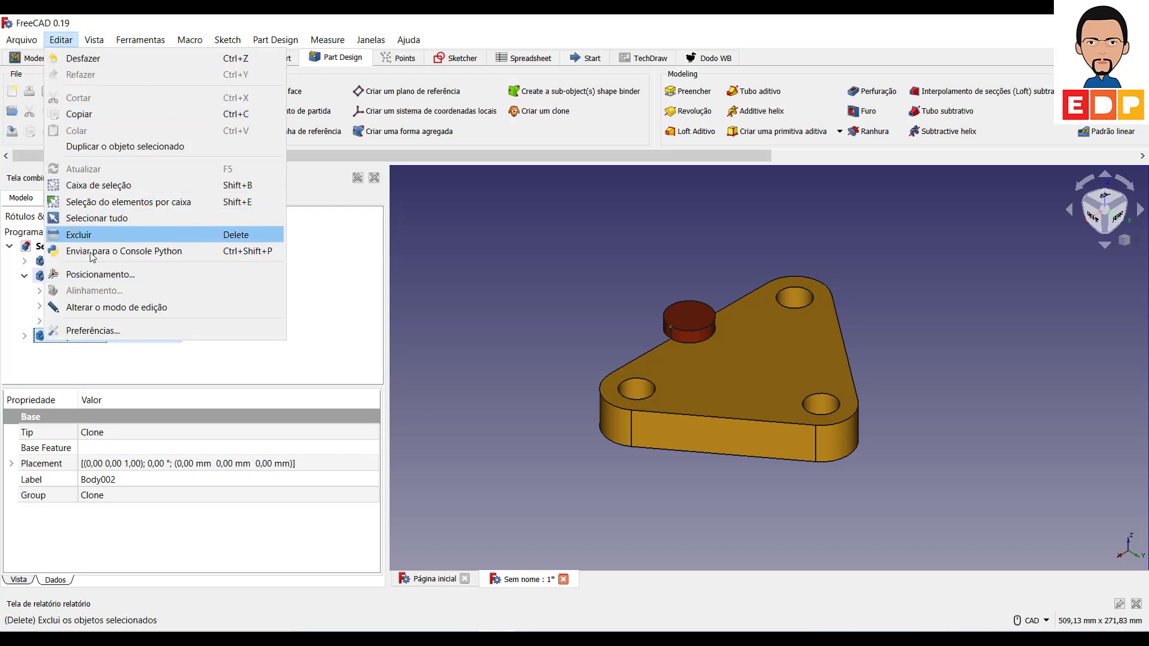
left_click(100, 274)
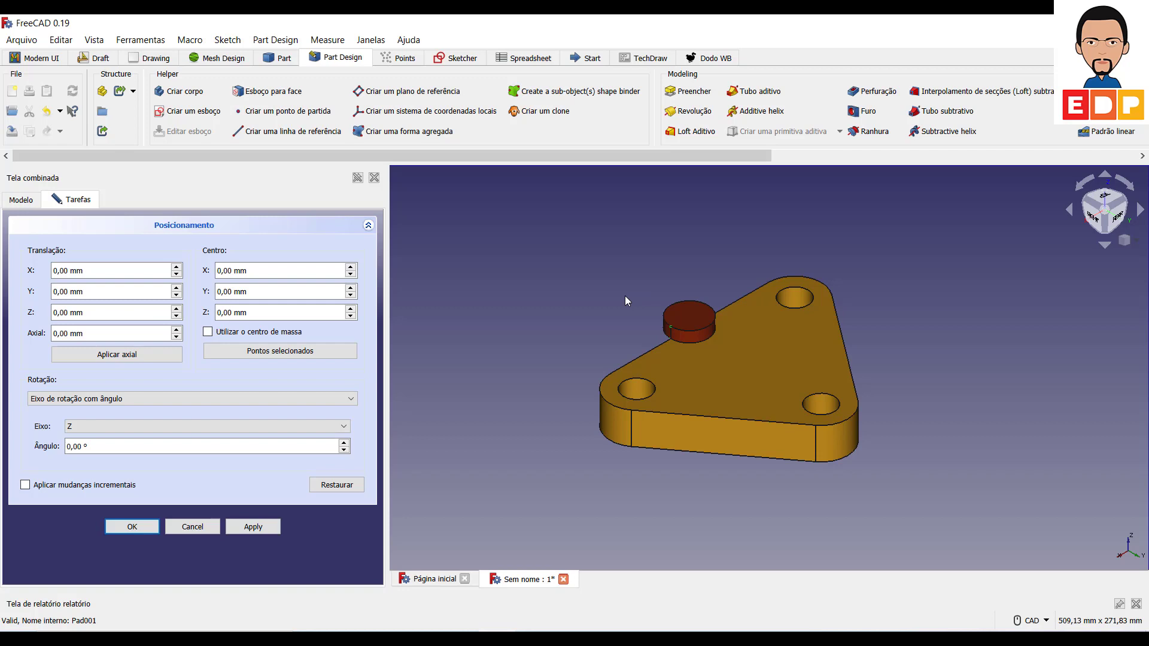
left_click(70, 273)
left_click_drag(70, 272, 31, 270)
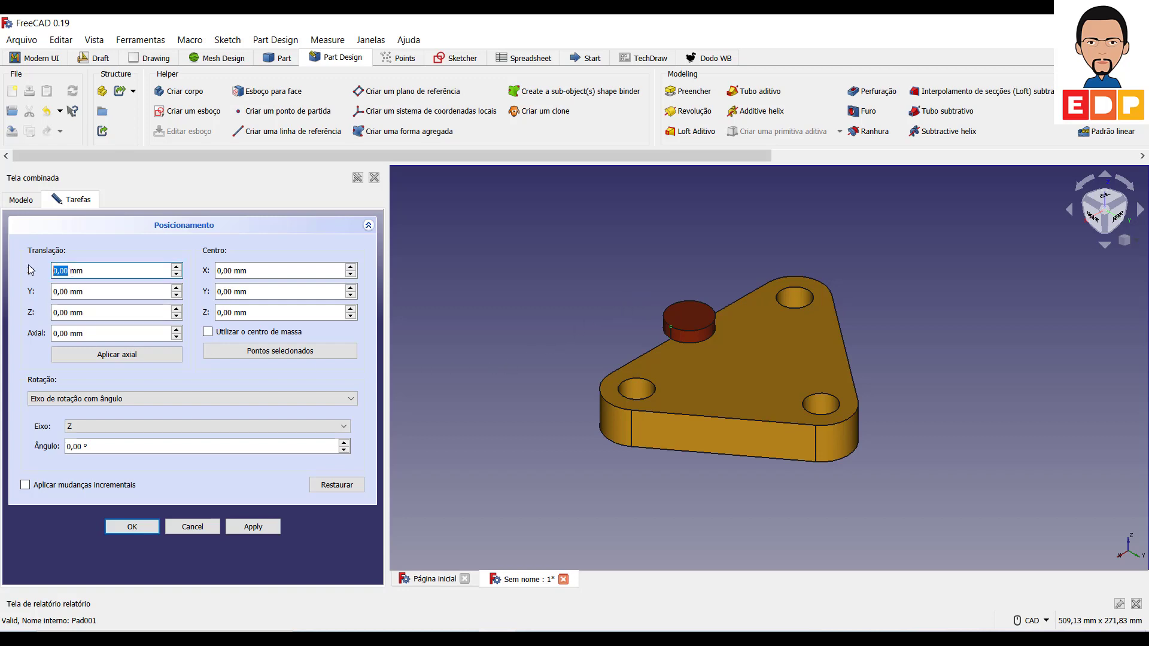
type("-75")
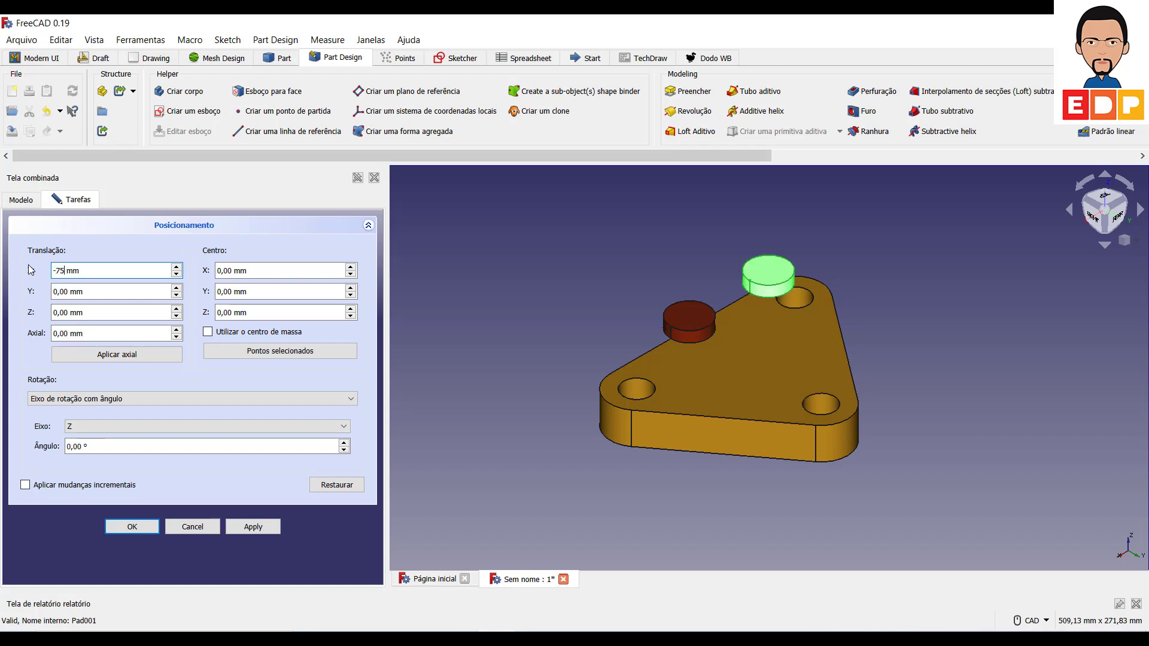
double_click(67, 292)
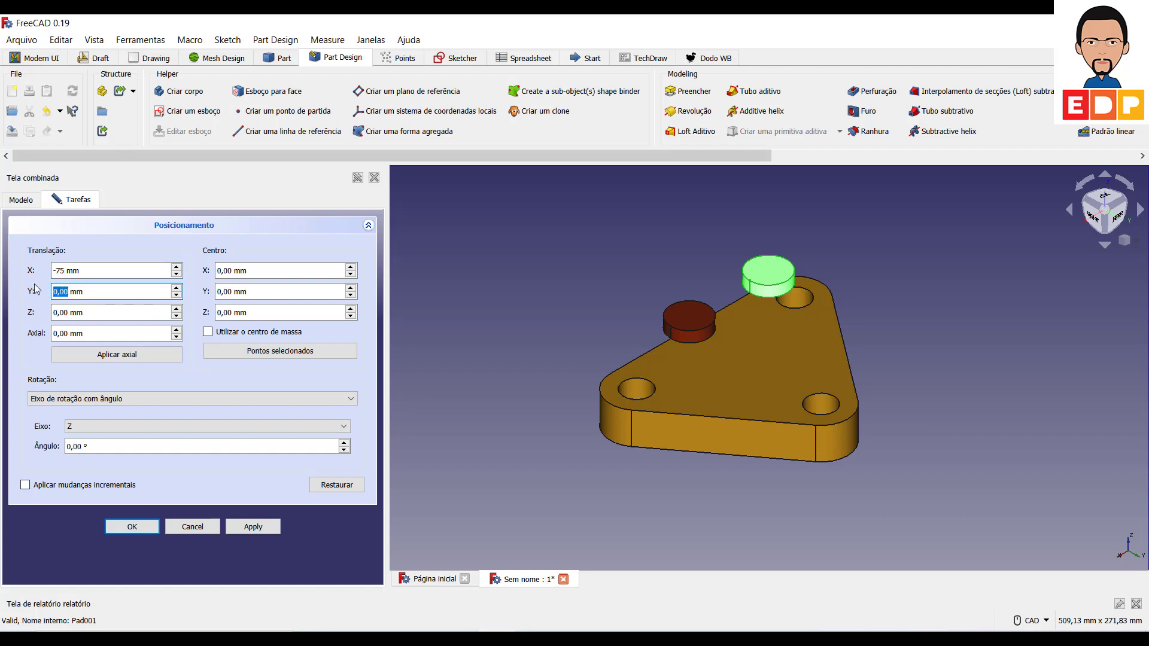
type("25")
key("Return")
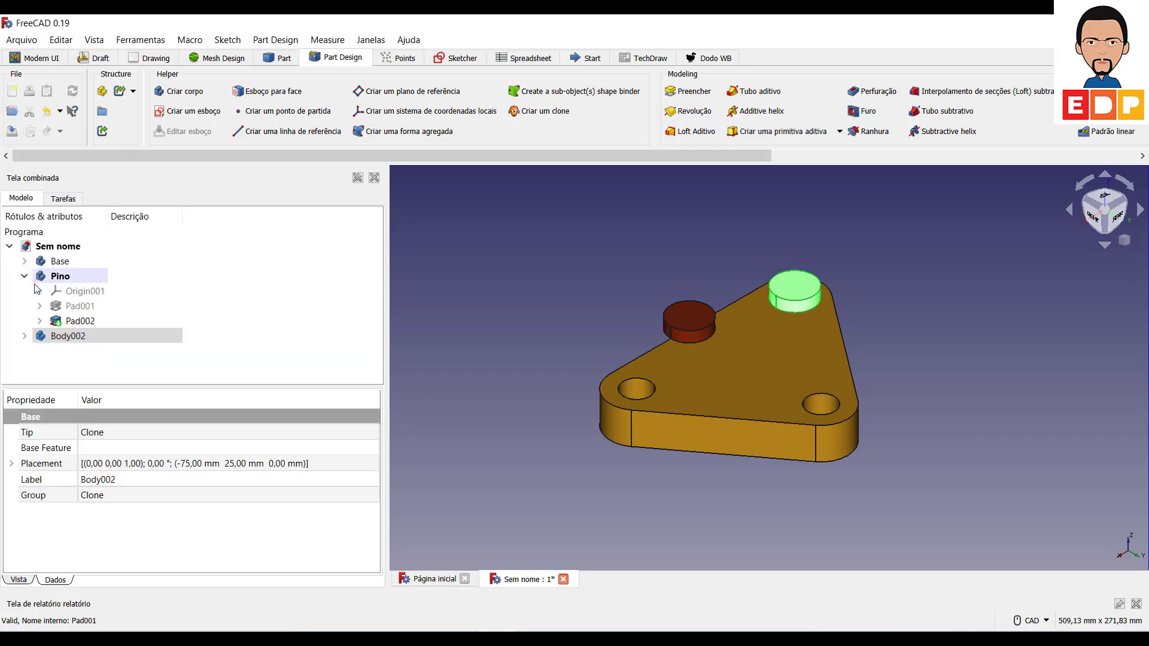
Give the Body002 clone the Cobre (copper) material in its display properties.
left_click(979, 304)
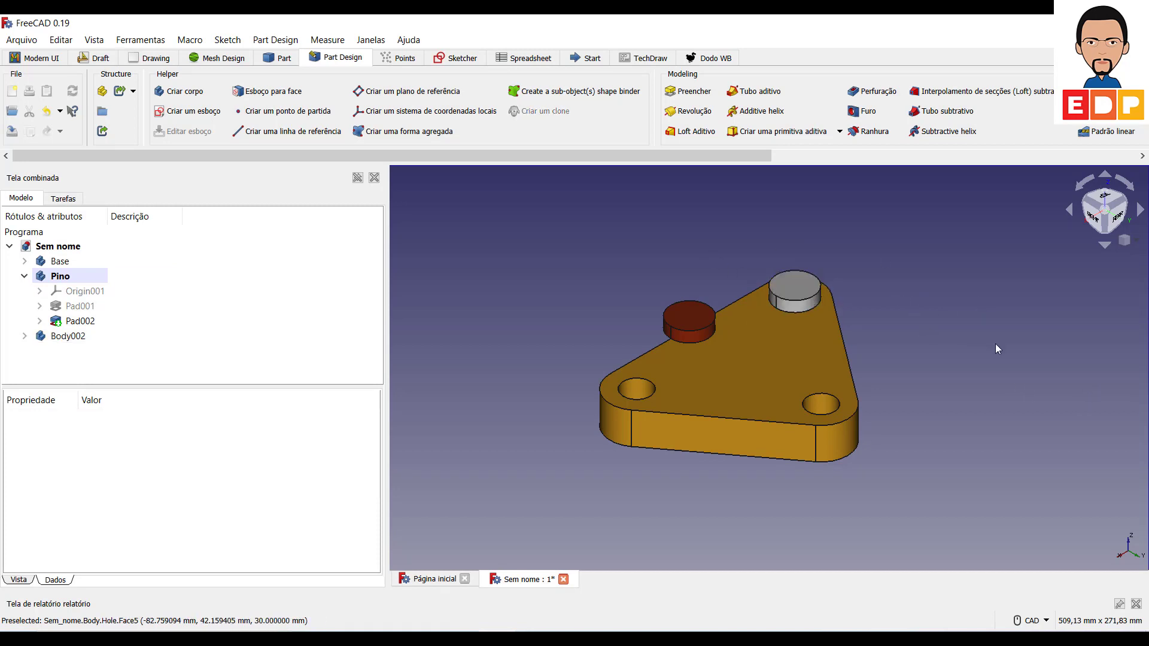
left_click(47, 338)
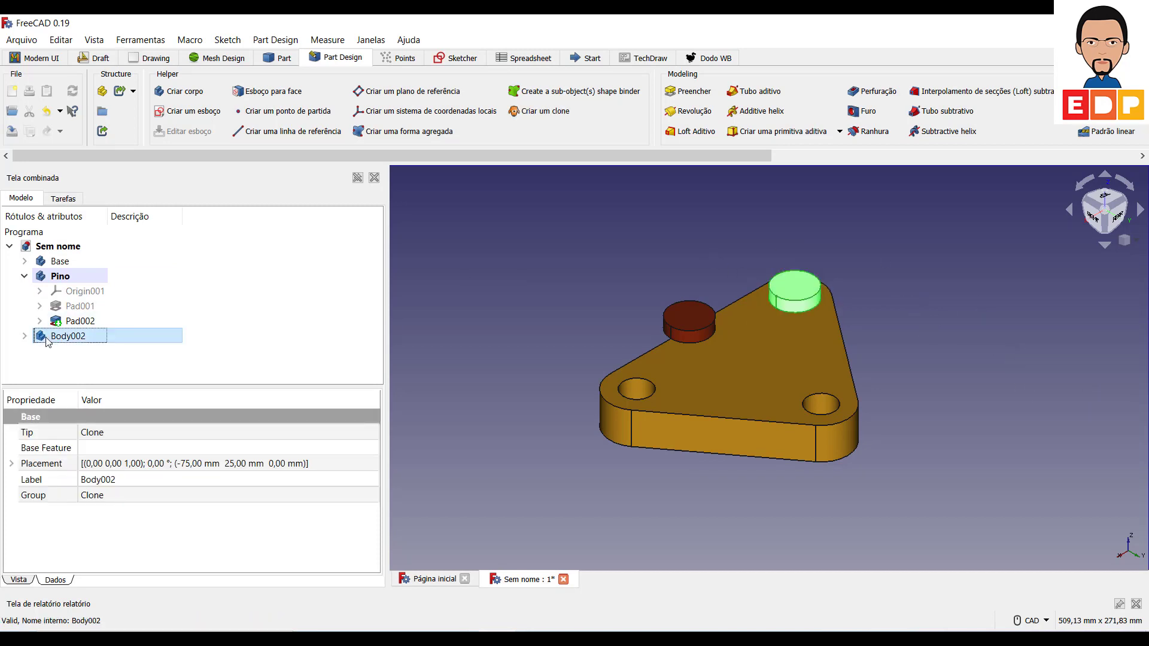
right_click(48, 341)
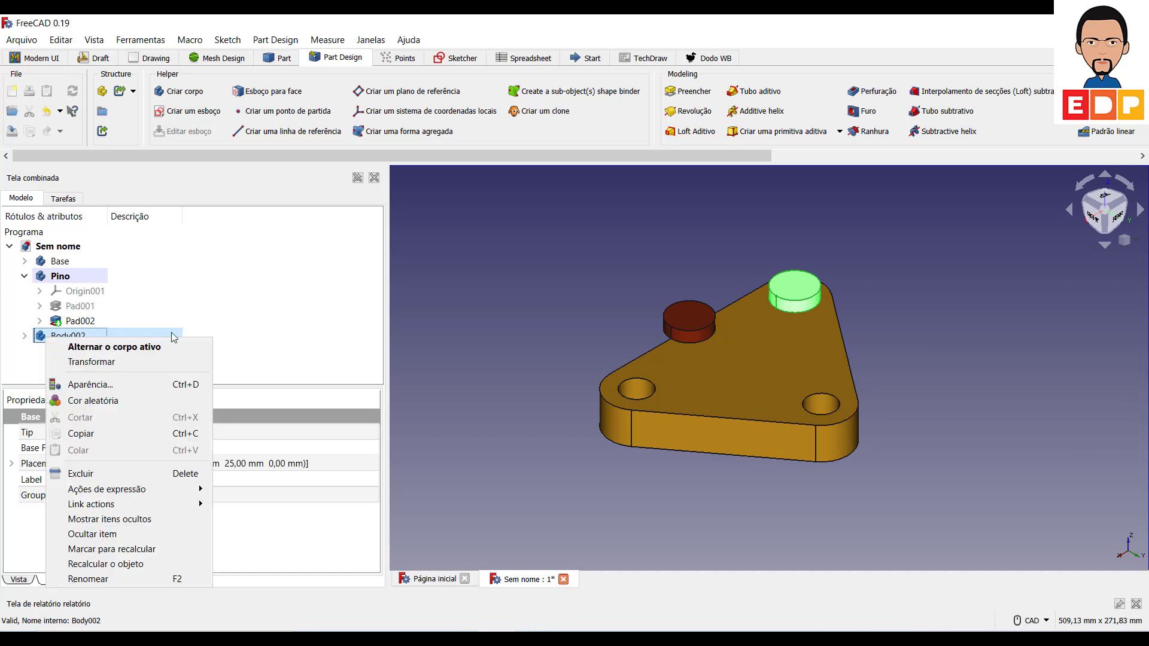
left_click(225, 315)
left_click(90, 336)
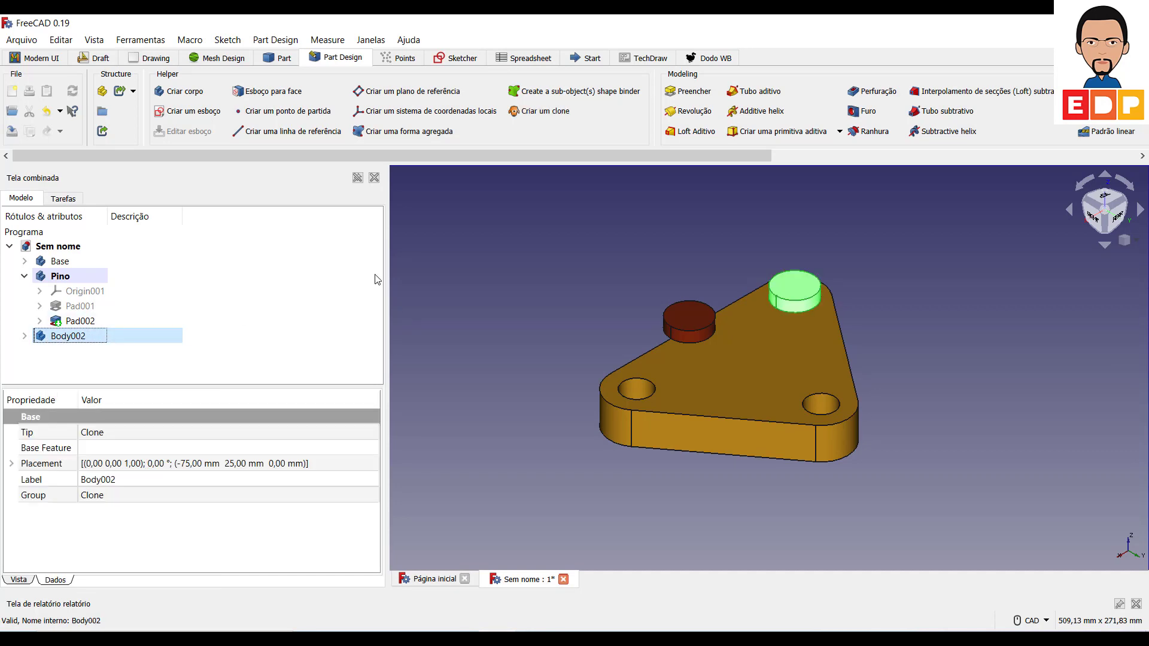
key("ctrl+d")
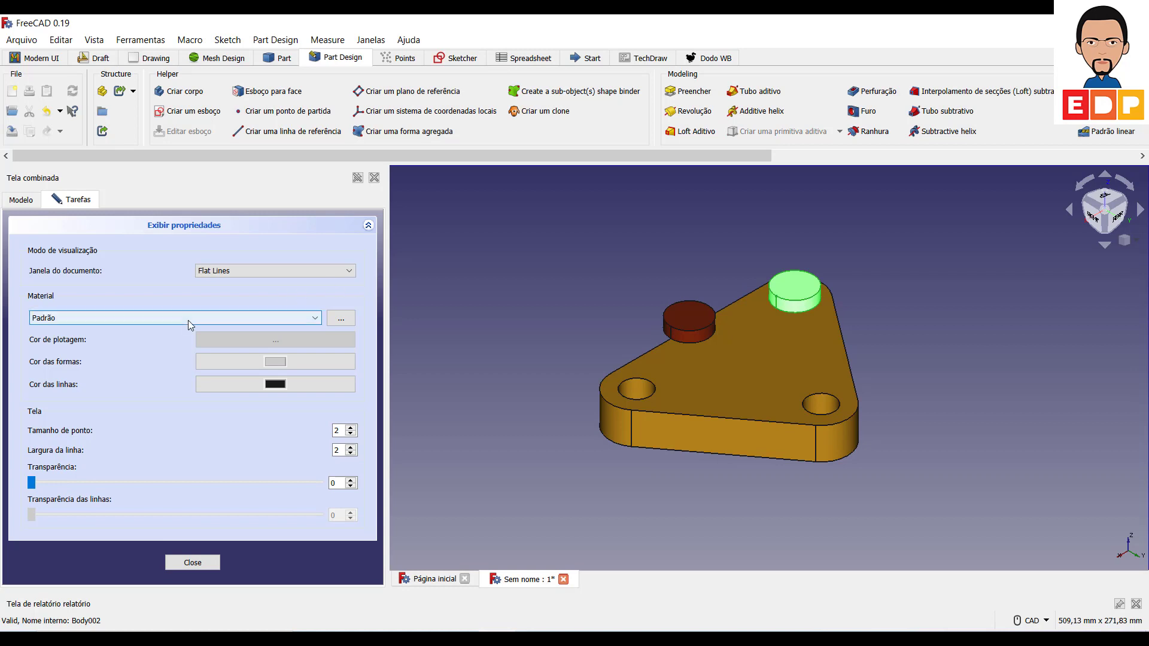
left_click(134, 318)
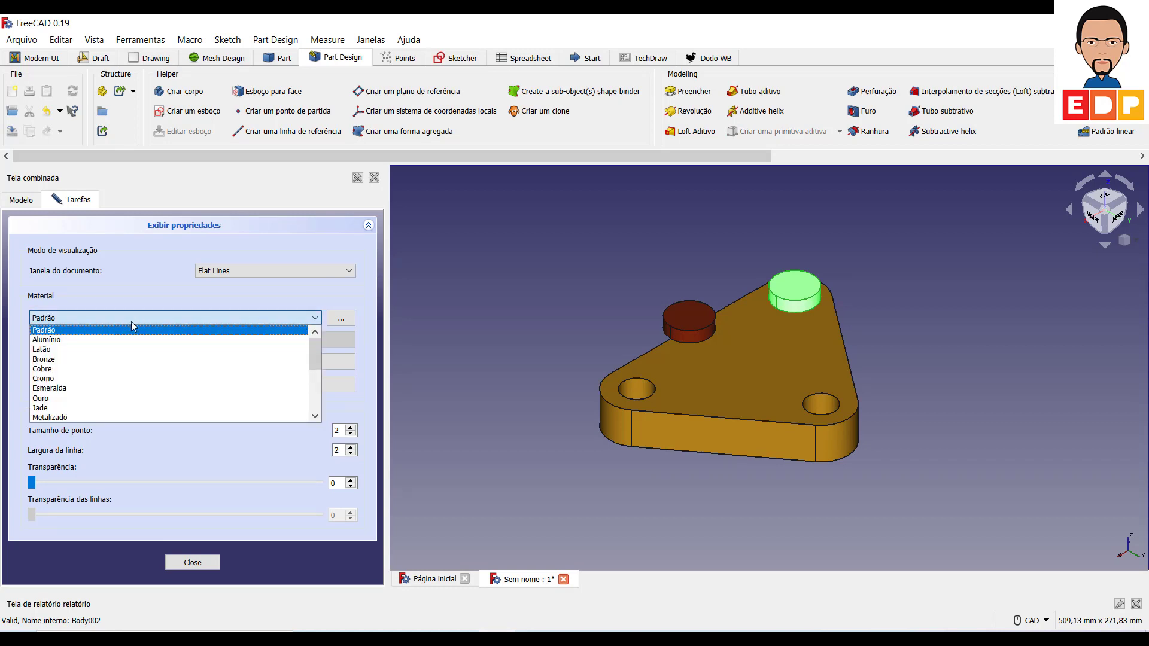
left_click(83, 370)
left_click(194, 564)
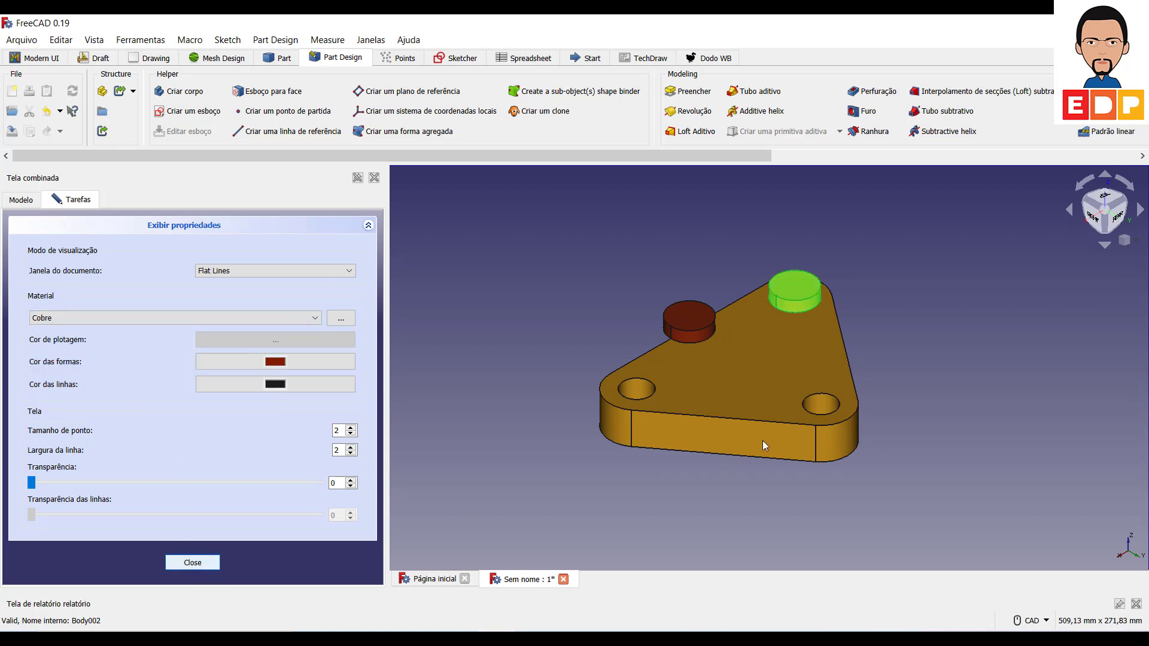
left_click(964, 355)
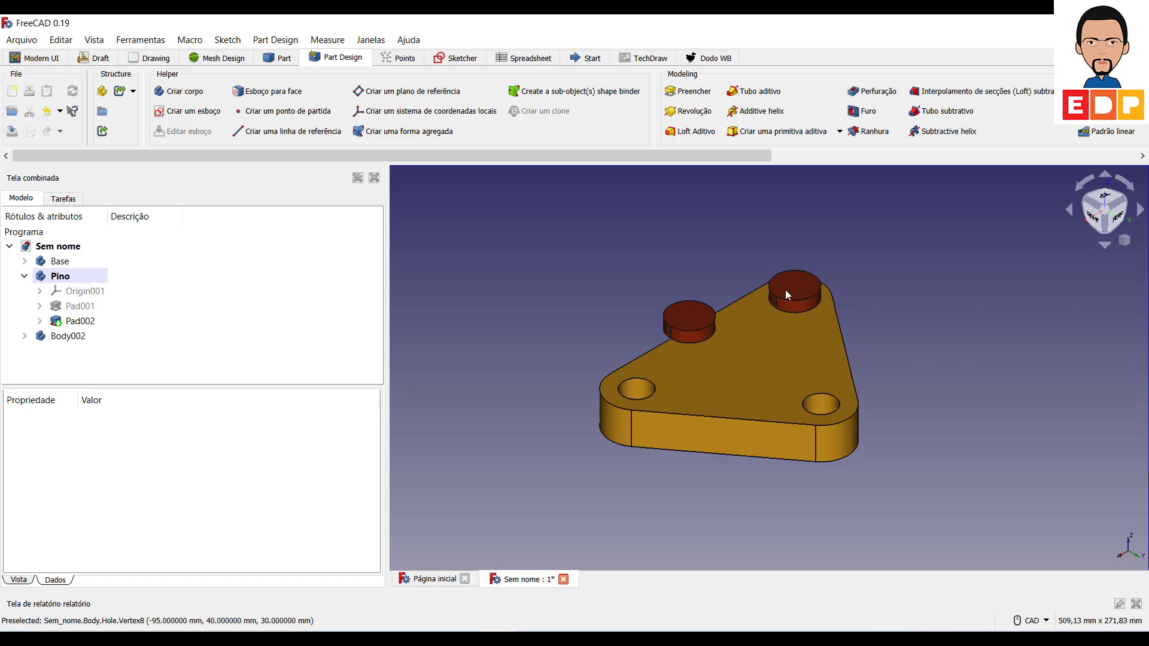
Select the Pino body in the tree and clone it as Body003.
left_click(682, 322)
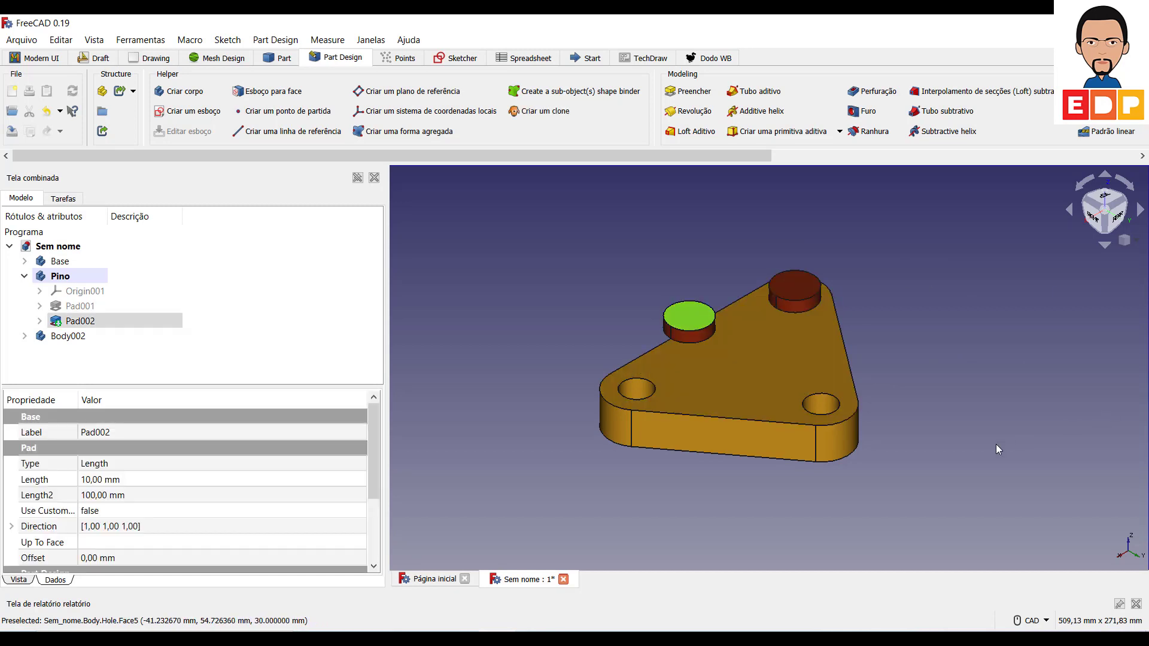
left_click(1022, 434)
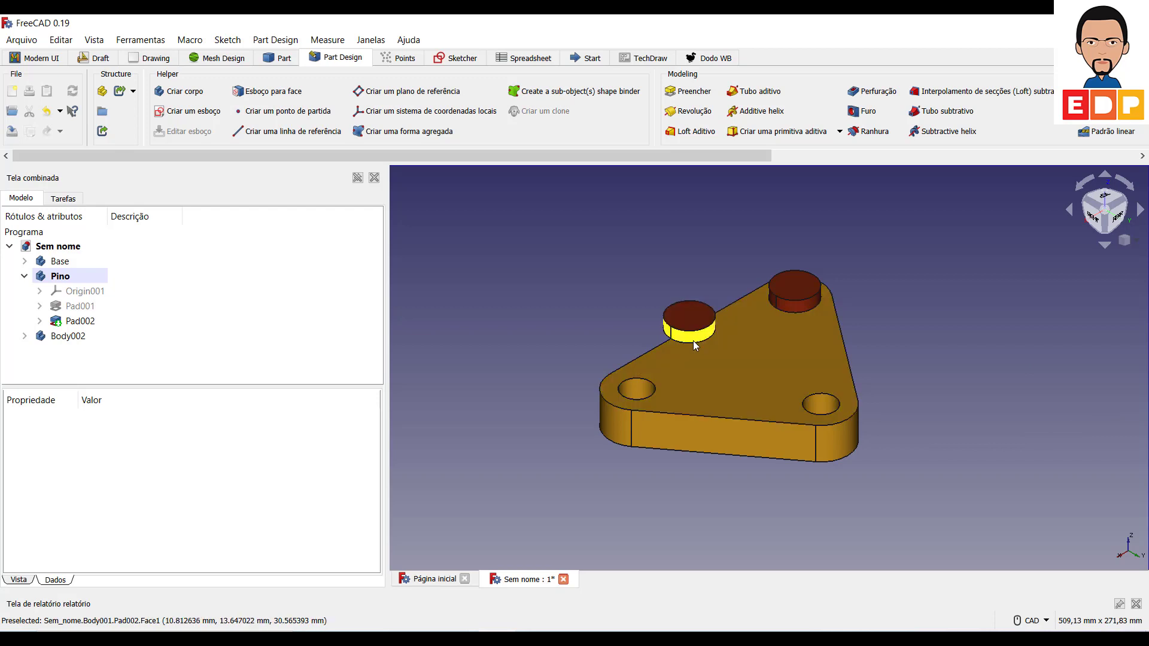
left_click(701, 307)
left_click(1005, 303)
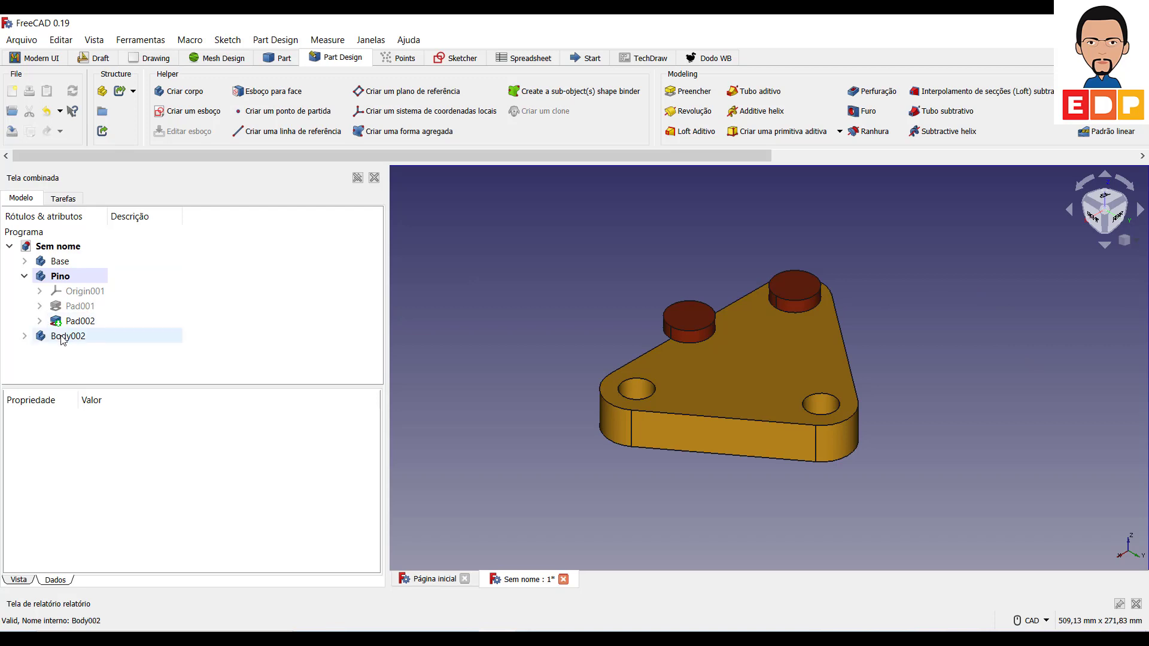
left_click(72, 277)
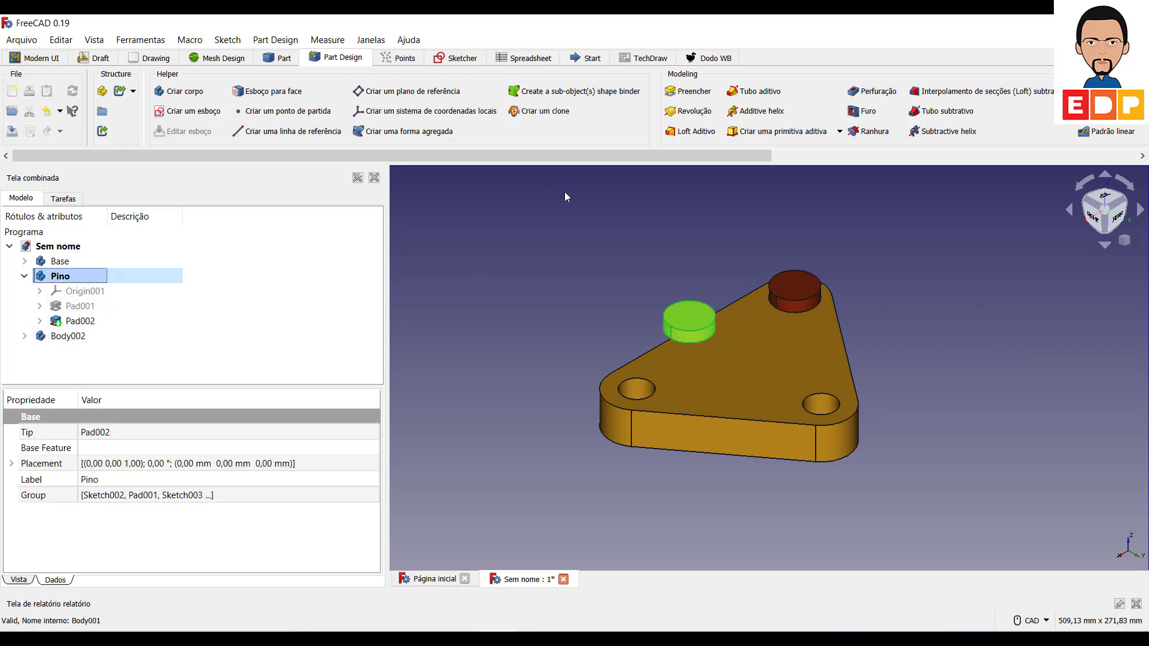
left_click(559, 114)
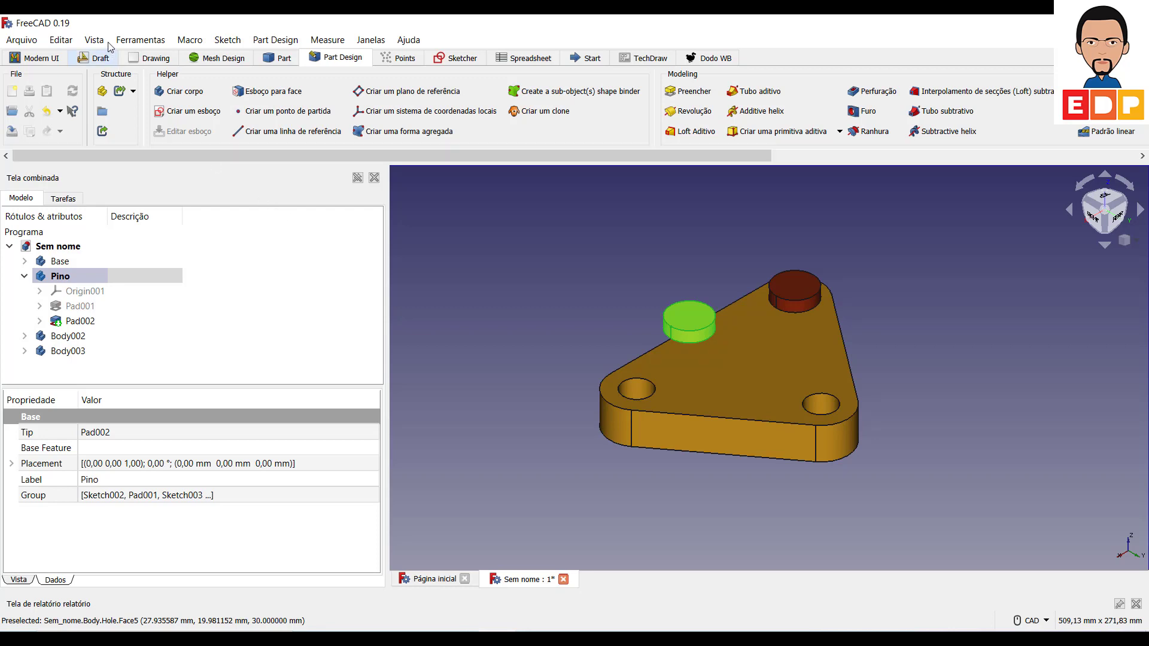
Set the pin's Placement Y translation to 125 mm and confirm it.
left_click(61, 40)
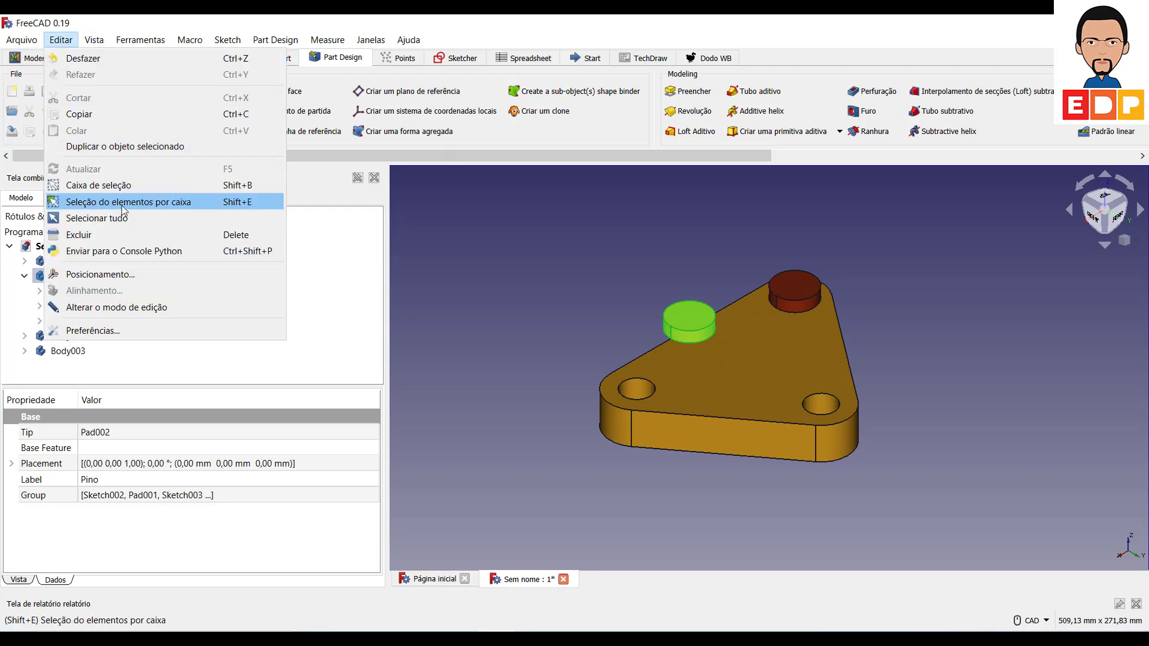
left_click(125, 274)
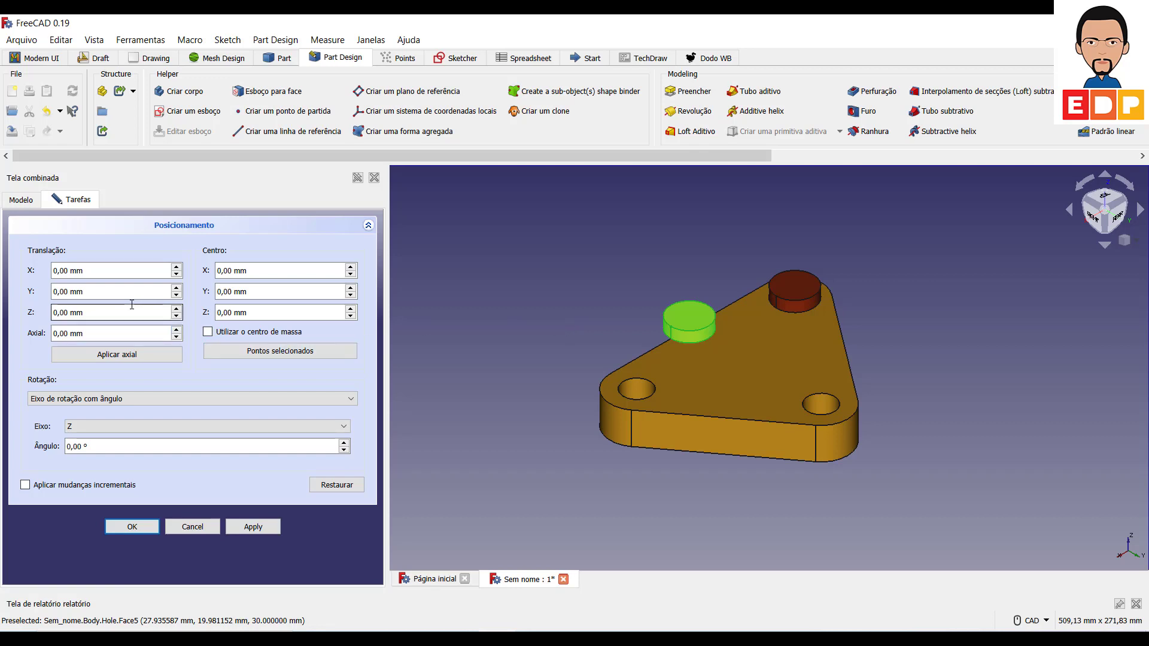
left_click(66, 292)
double_click(66, 292)
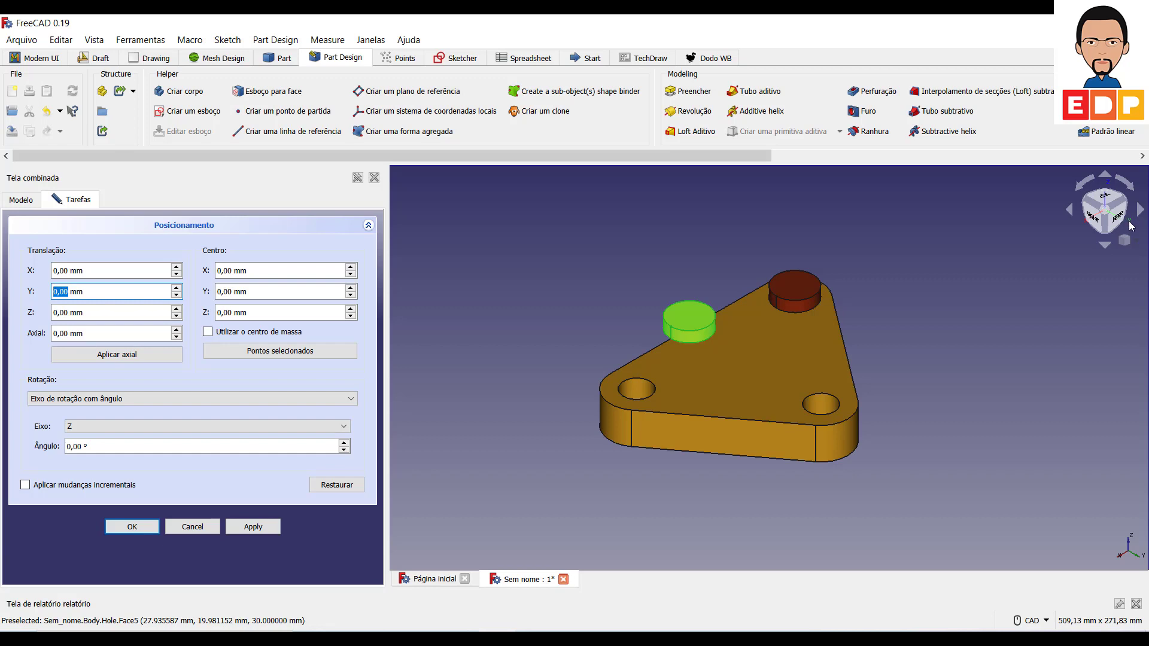
type("125")
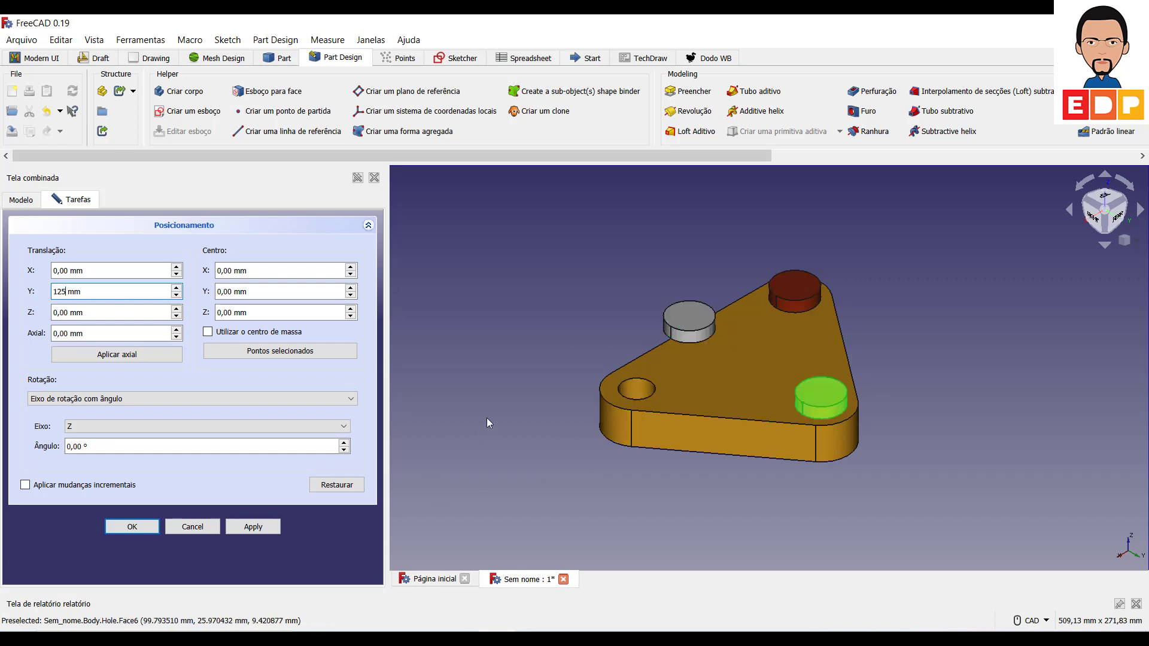
left_click(133, 530)
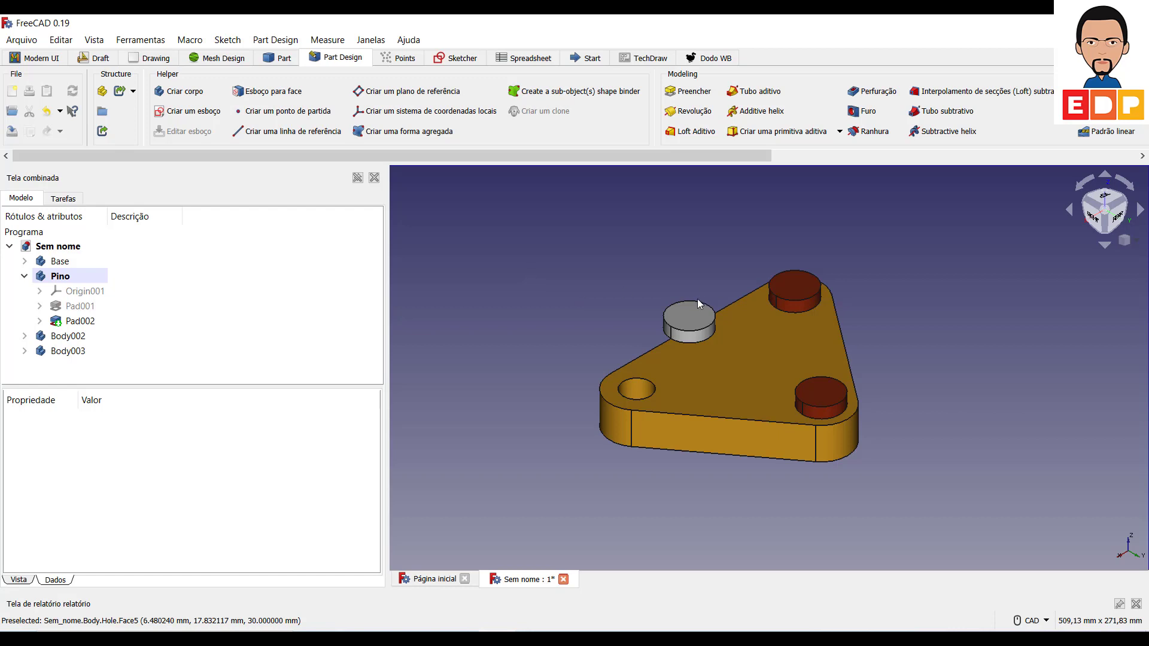
Assign the Cobre (copper) material to Body003 through its display properties.
left_click(687, 313)
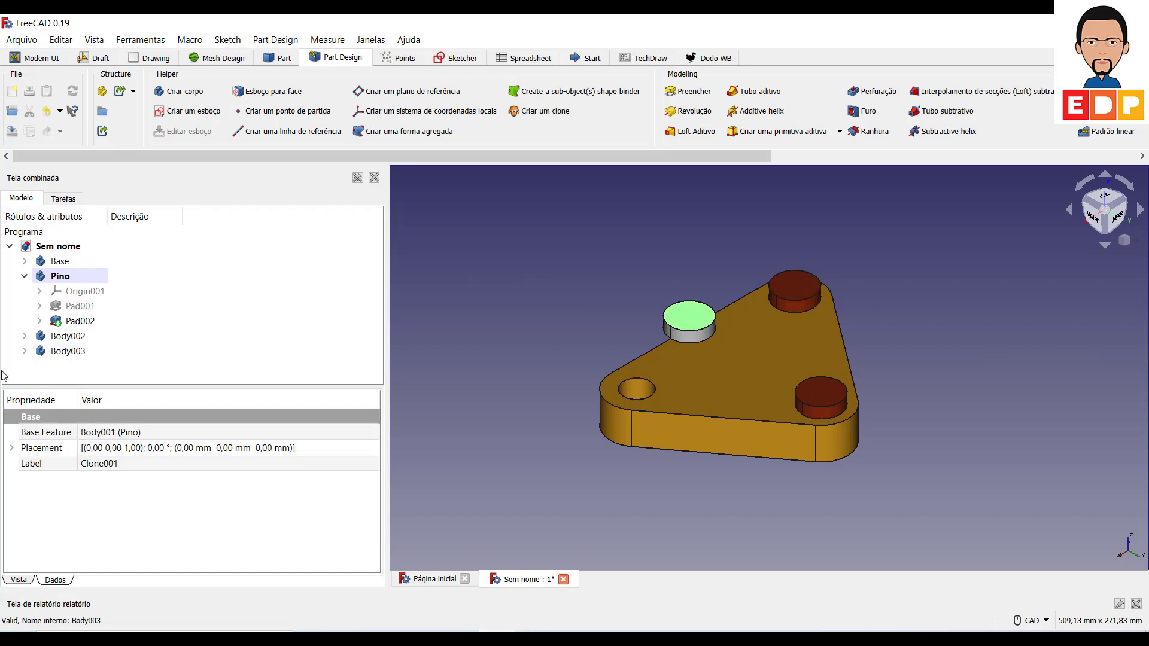
left_click(68, 351)
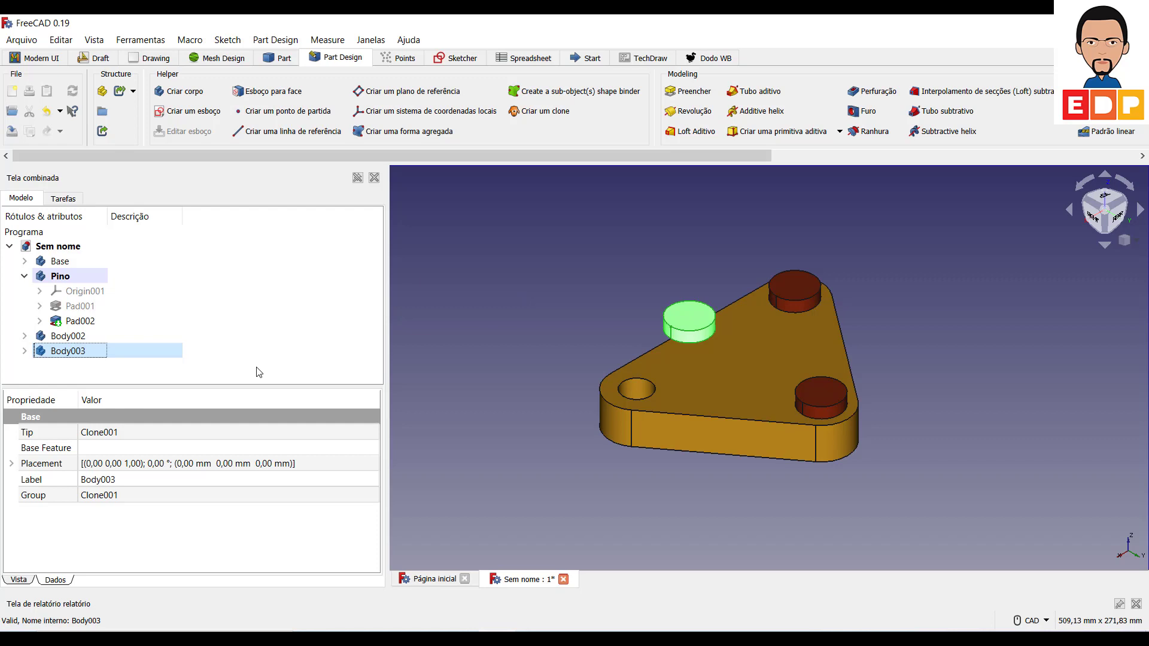
key("ctrl+d")
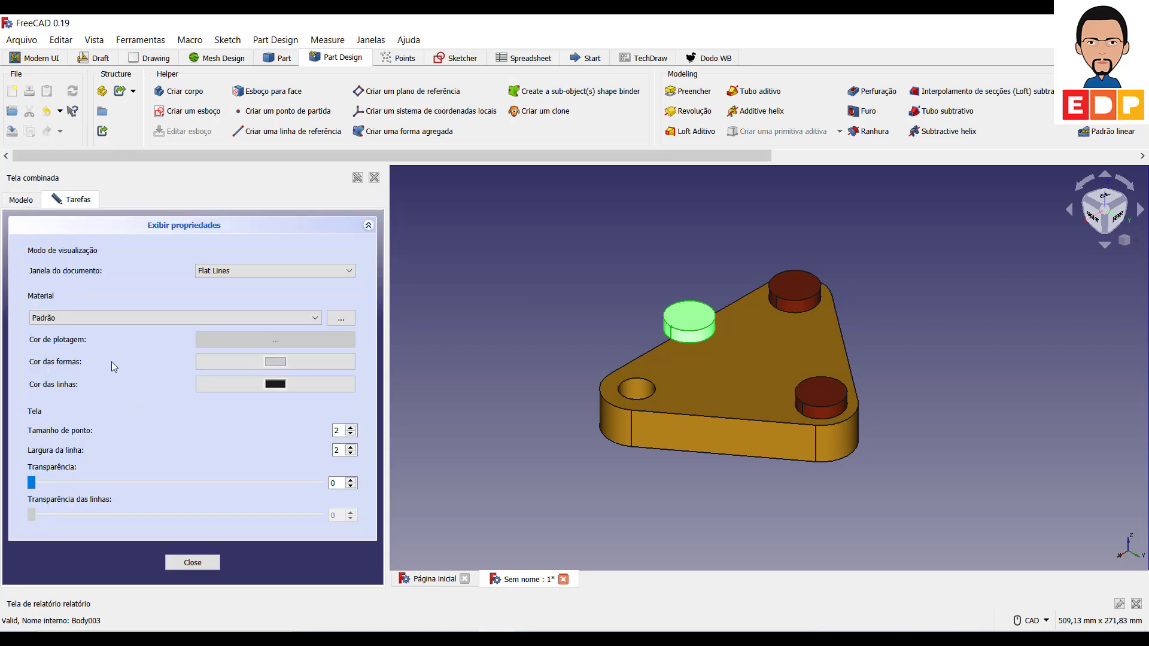
left_click(98, 310)
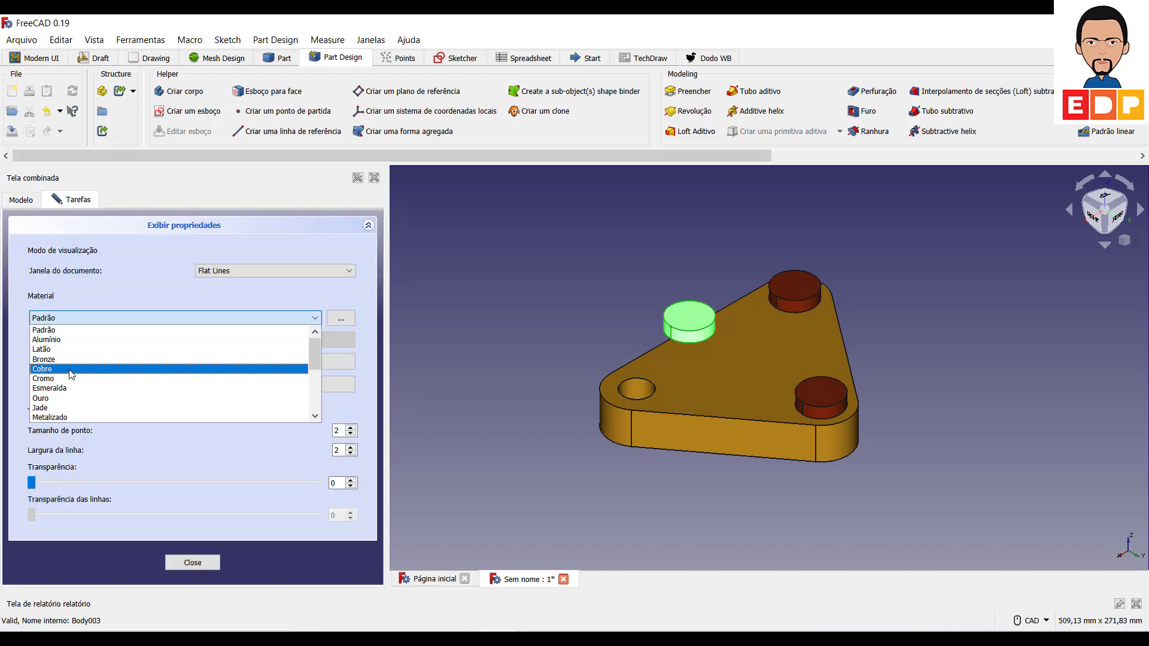
left_click(102, 374)
left_click(171, 562)
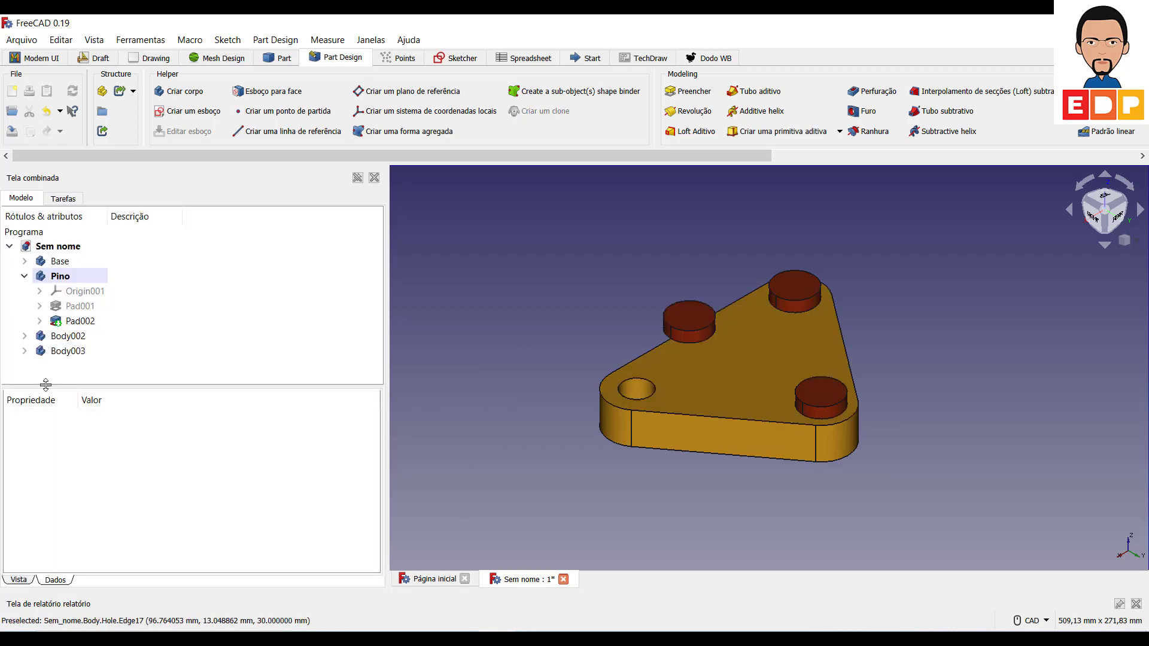
left_click(81, 350)
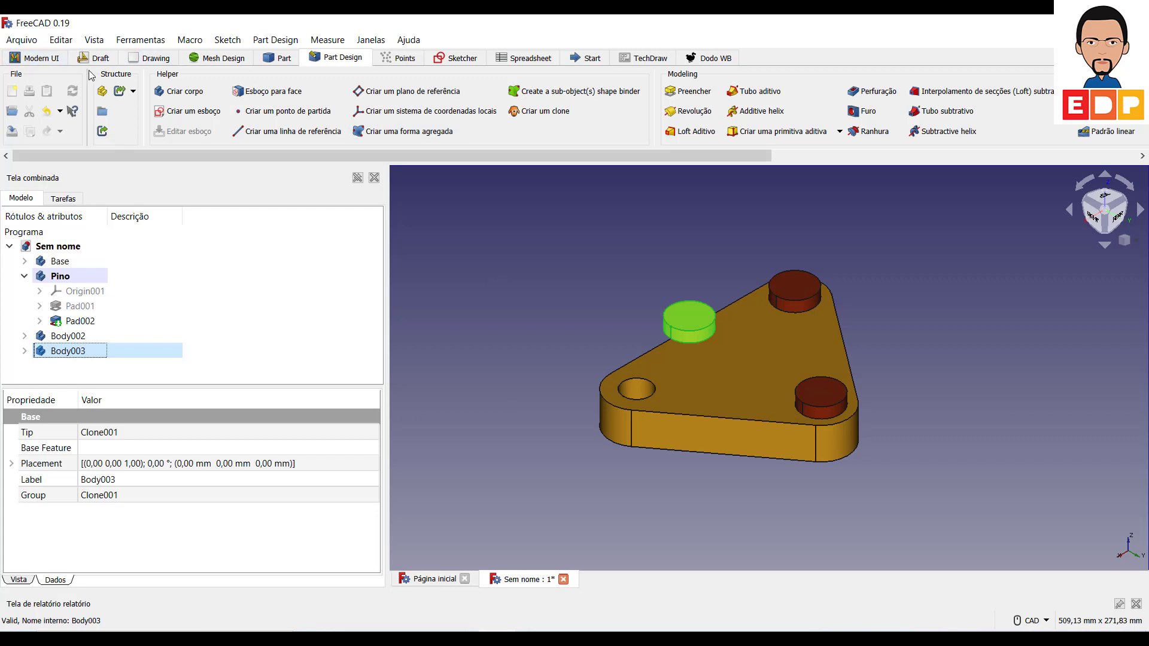
Set Body003's Placement translation to X 75 mm and Y 25 mm.
left_click(61, 39)
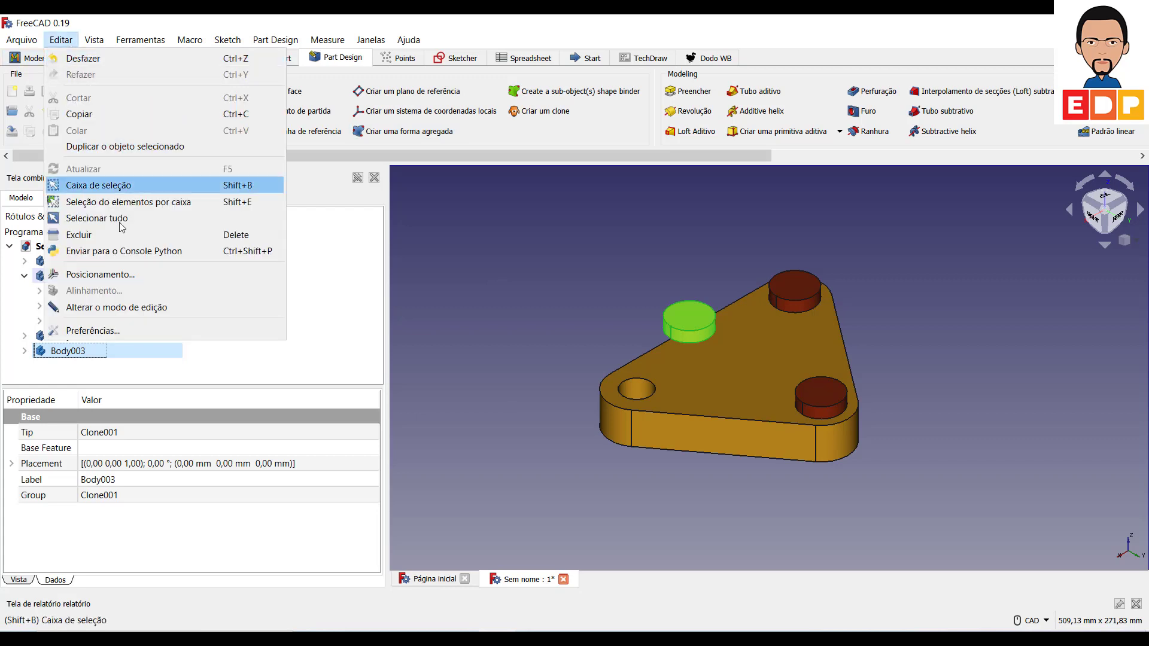
left_click(118, 279)
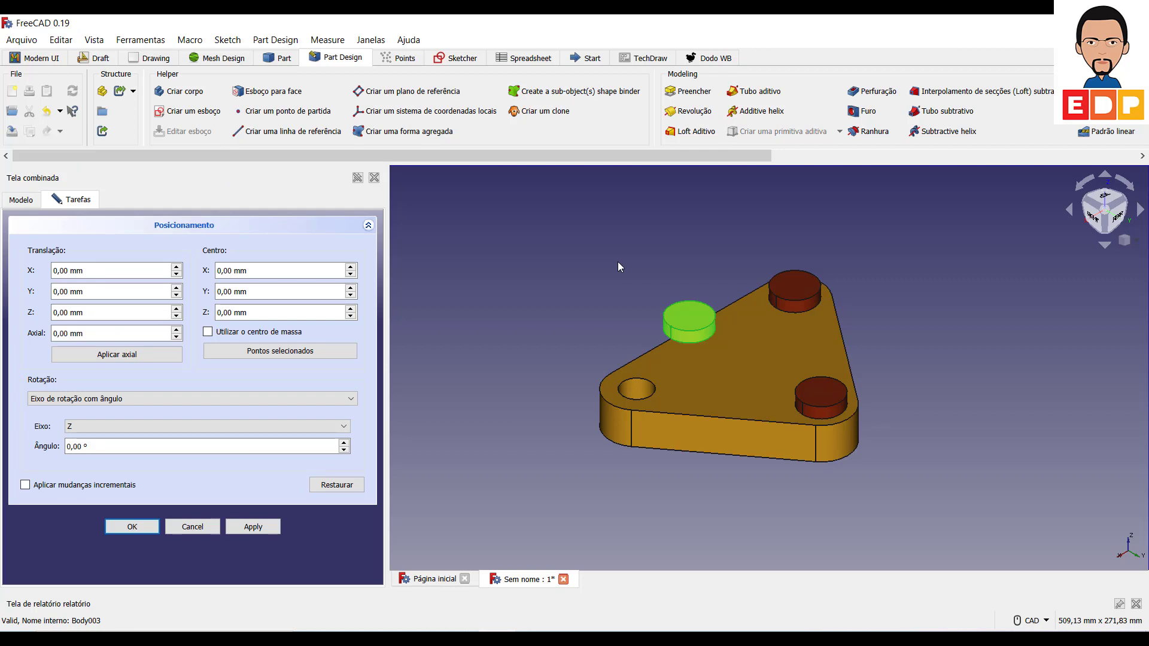
double_click(65, 270)
type("75")
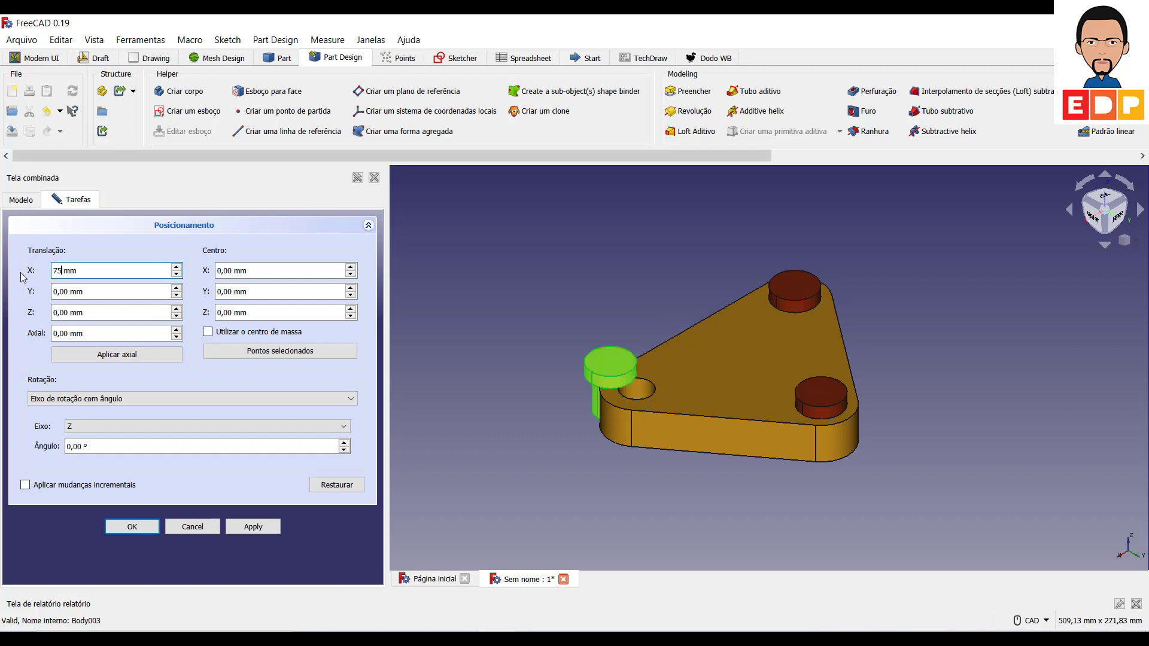
double_click(71, 292)
type("25")
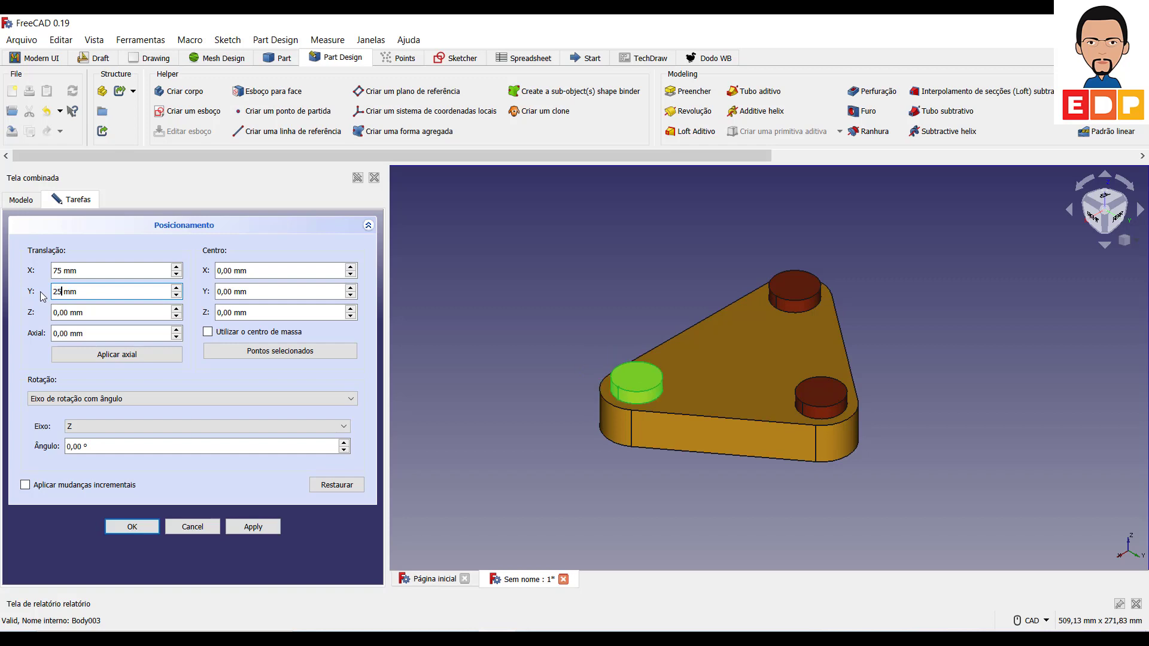
left_click(141, 530)
left_click(595, 393)
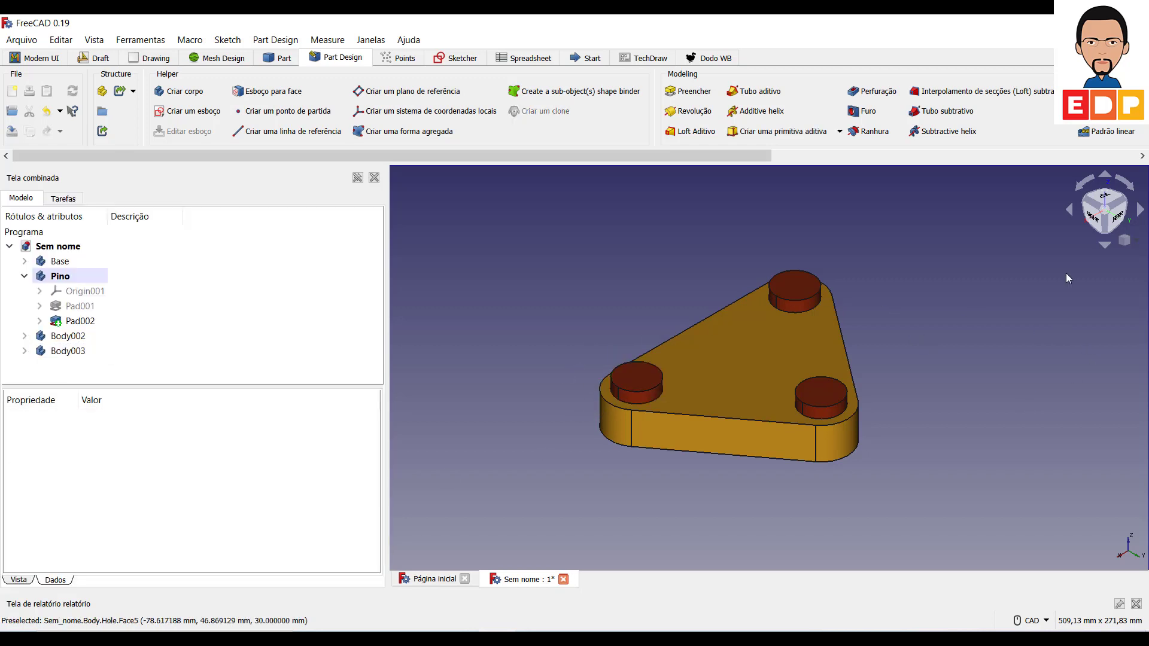
left_click(1104, 244)
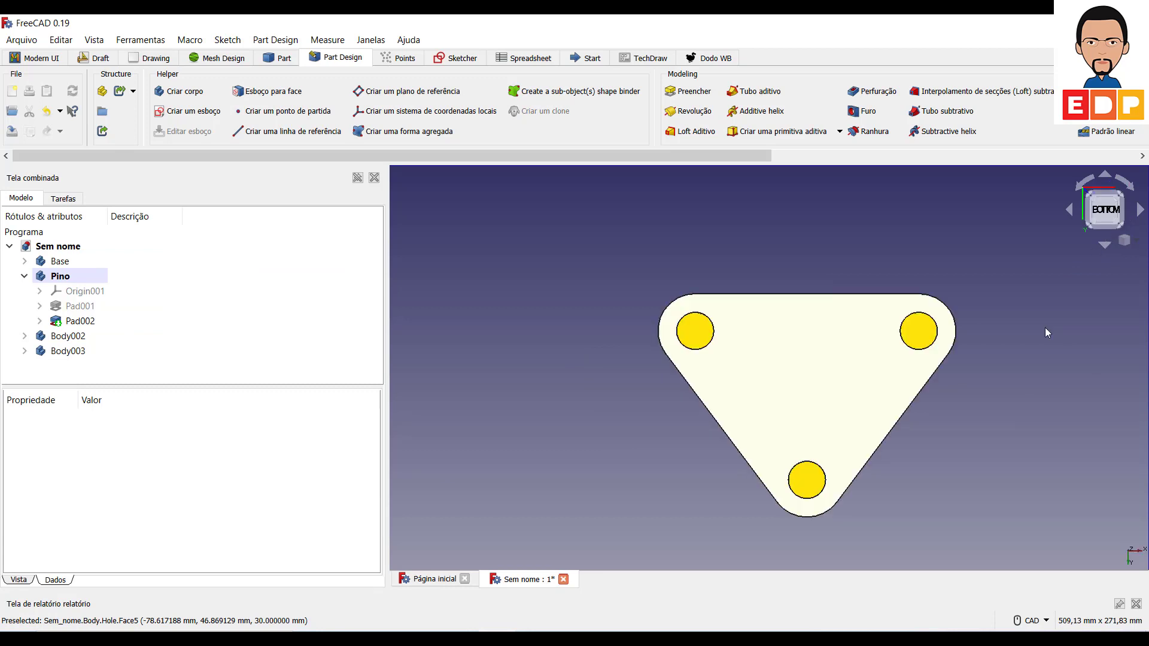
left_click(1122, 195)
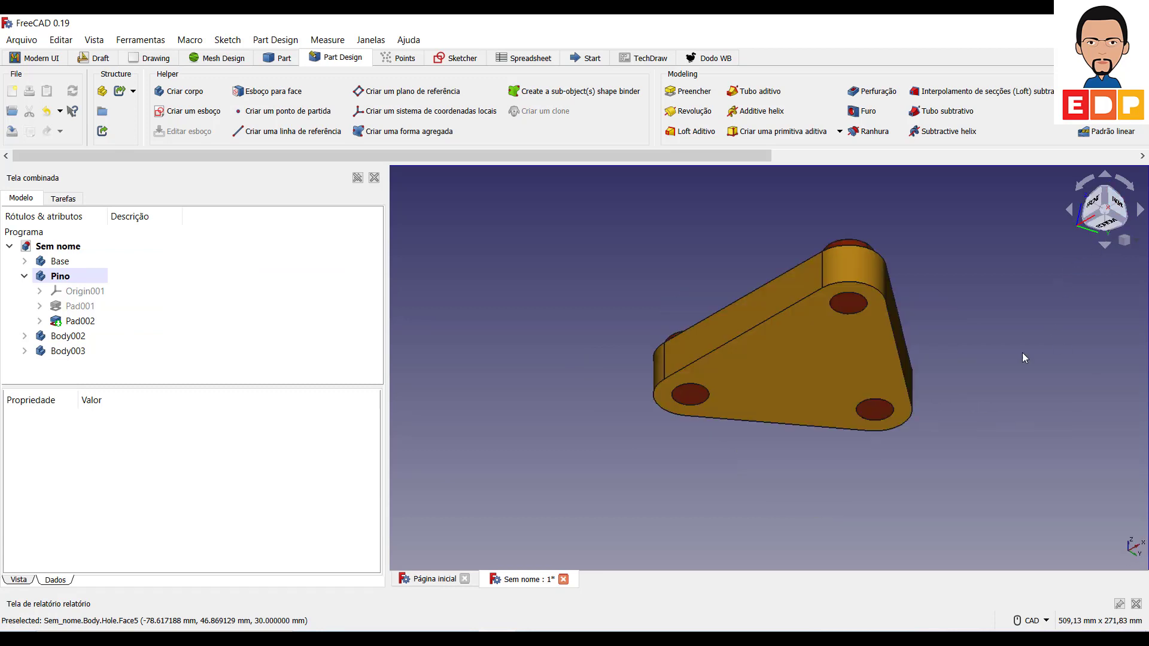
left_click(1107, 191)
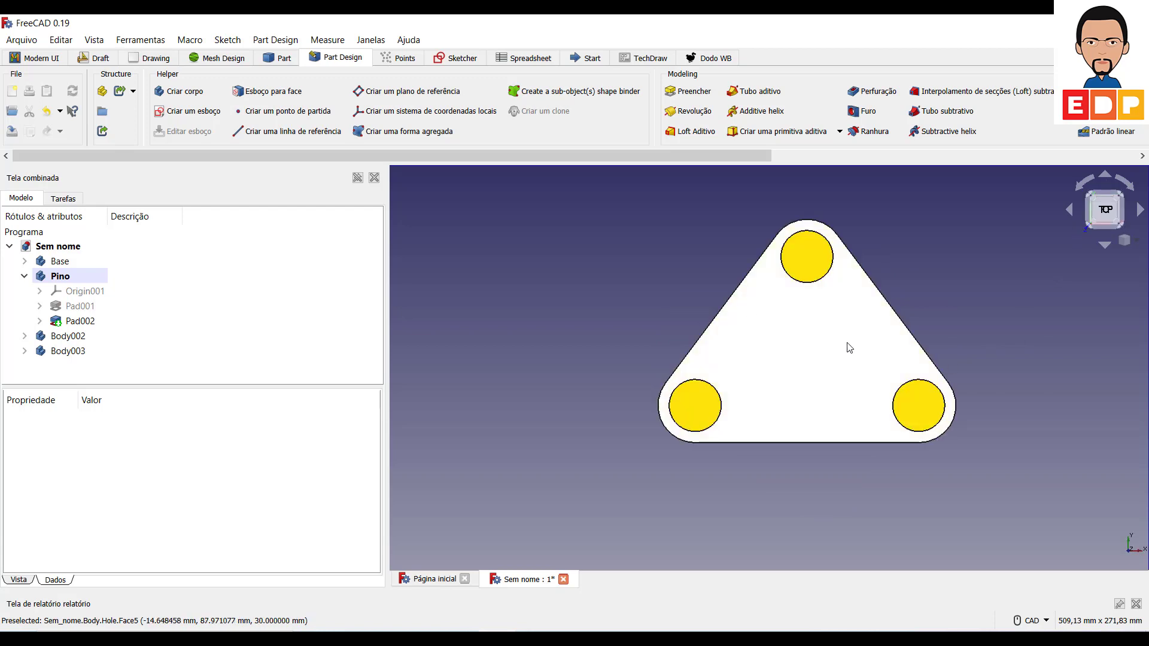
left_click(1121, 193)
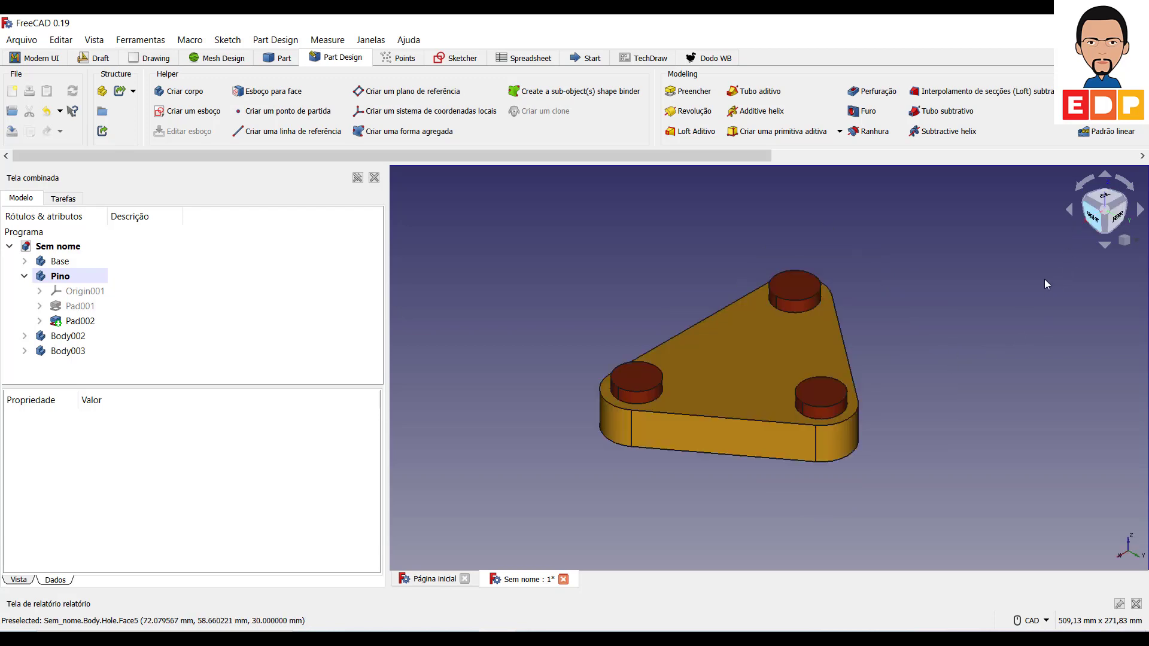